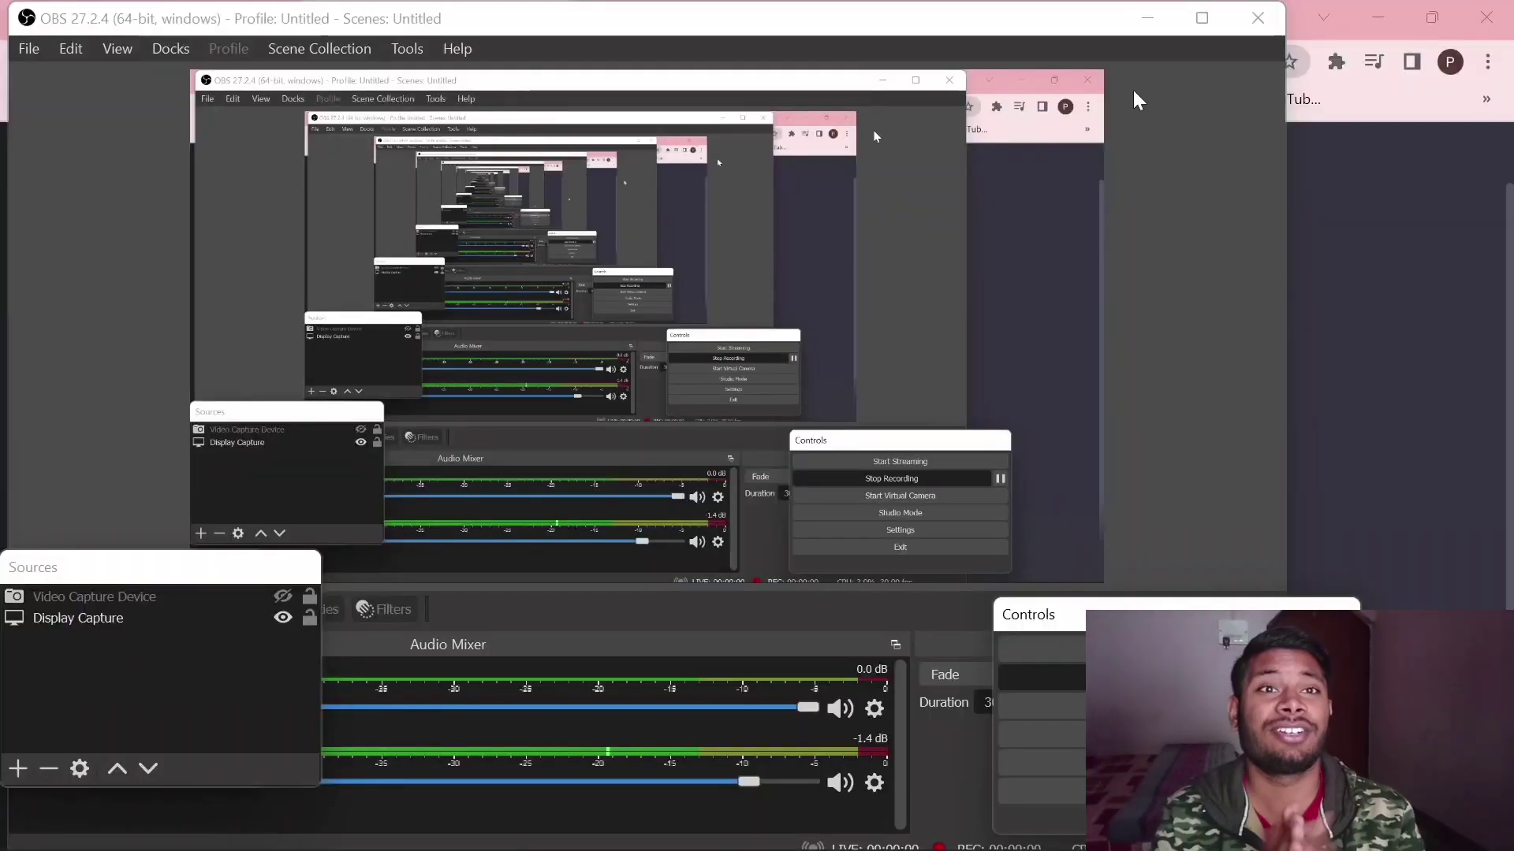
- Minimize the OBS window, look over the Outdoor Adventure website's home page and return to the ChatGPT chat
left_click(1147, 17)
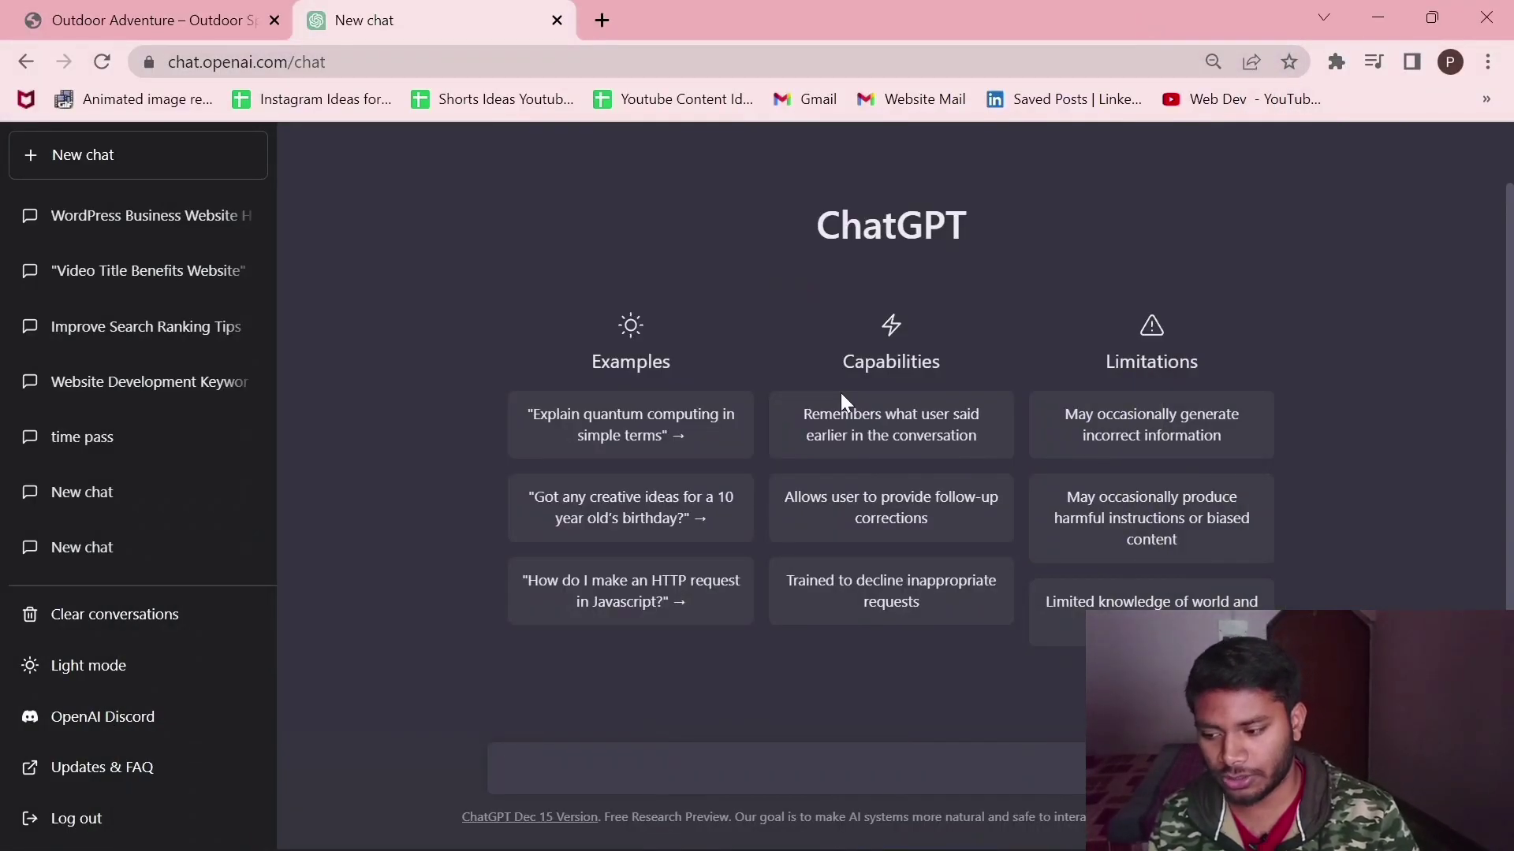
left_click(113, 11)
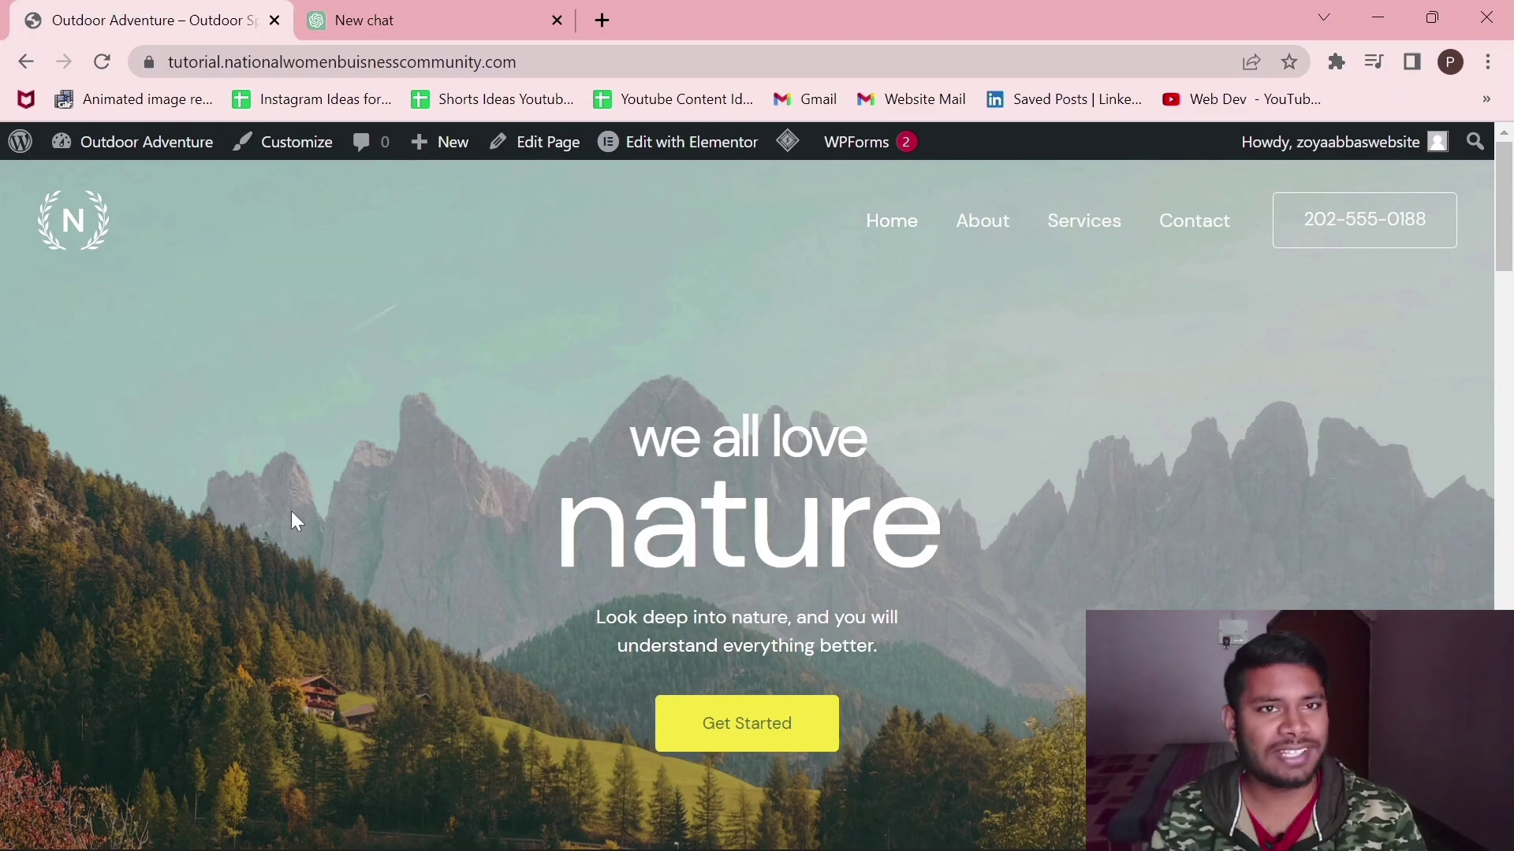
scroll(291, 513, "down", 8)
scroll(422, 528, "up", 8)
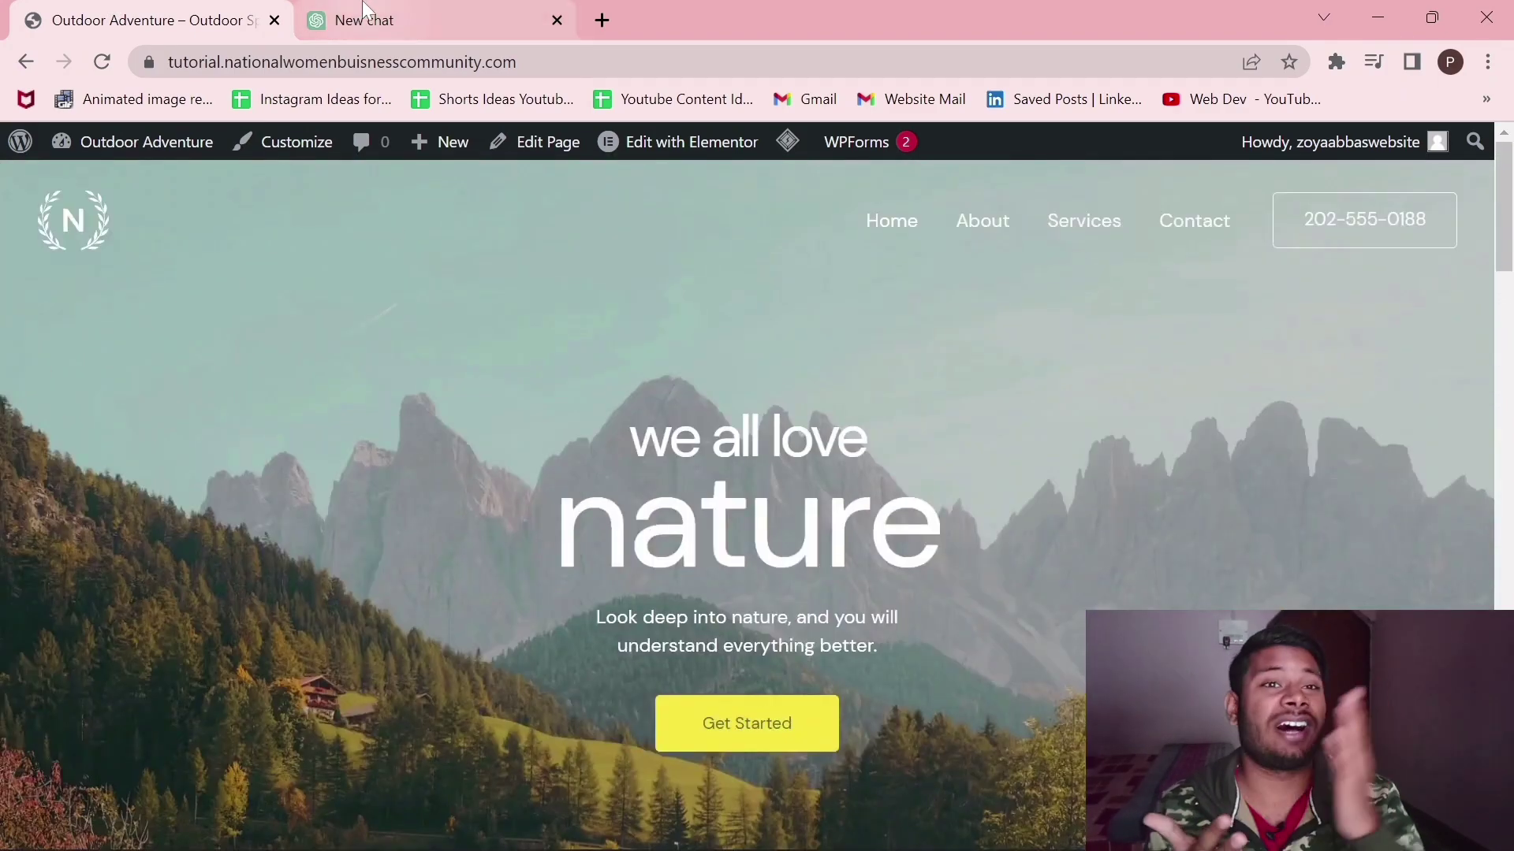
left_click(365, 20)
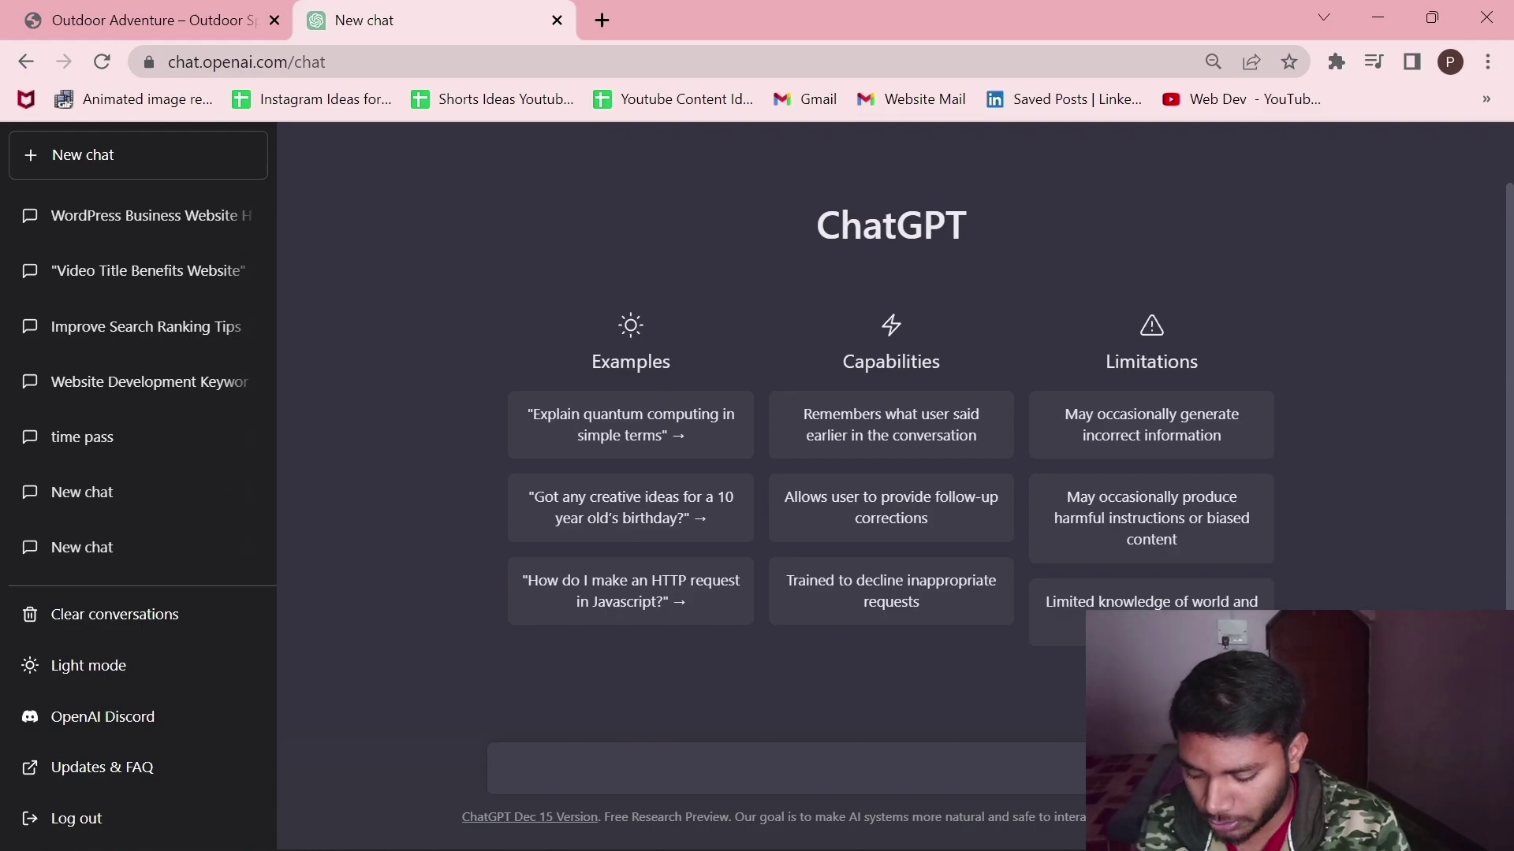
type("create a wire")
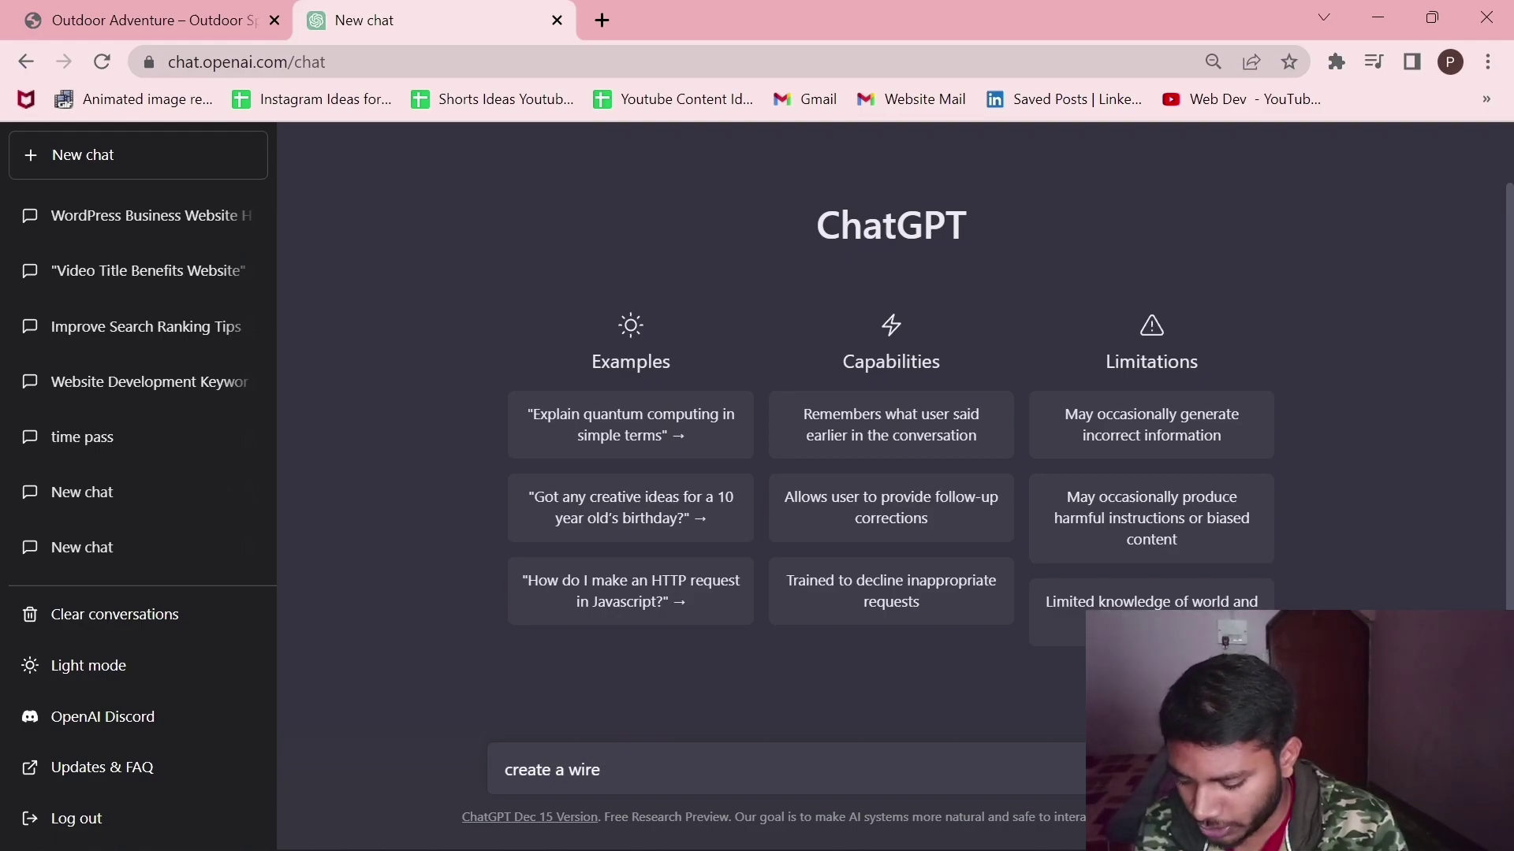
key("ctrl+BackSpace")
key("ctrl+BackSpace")
key("ctrl+BackSpace")
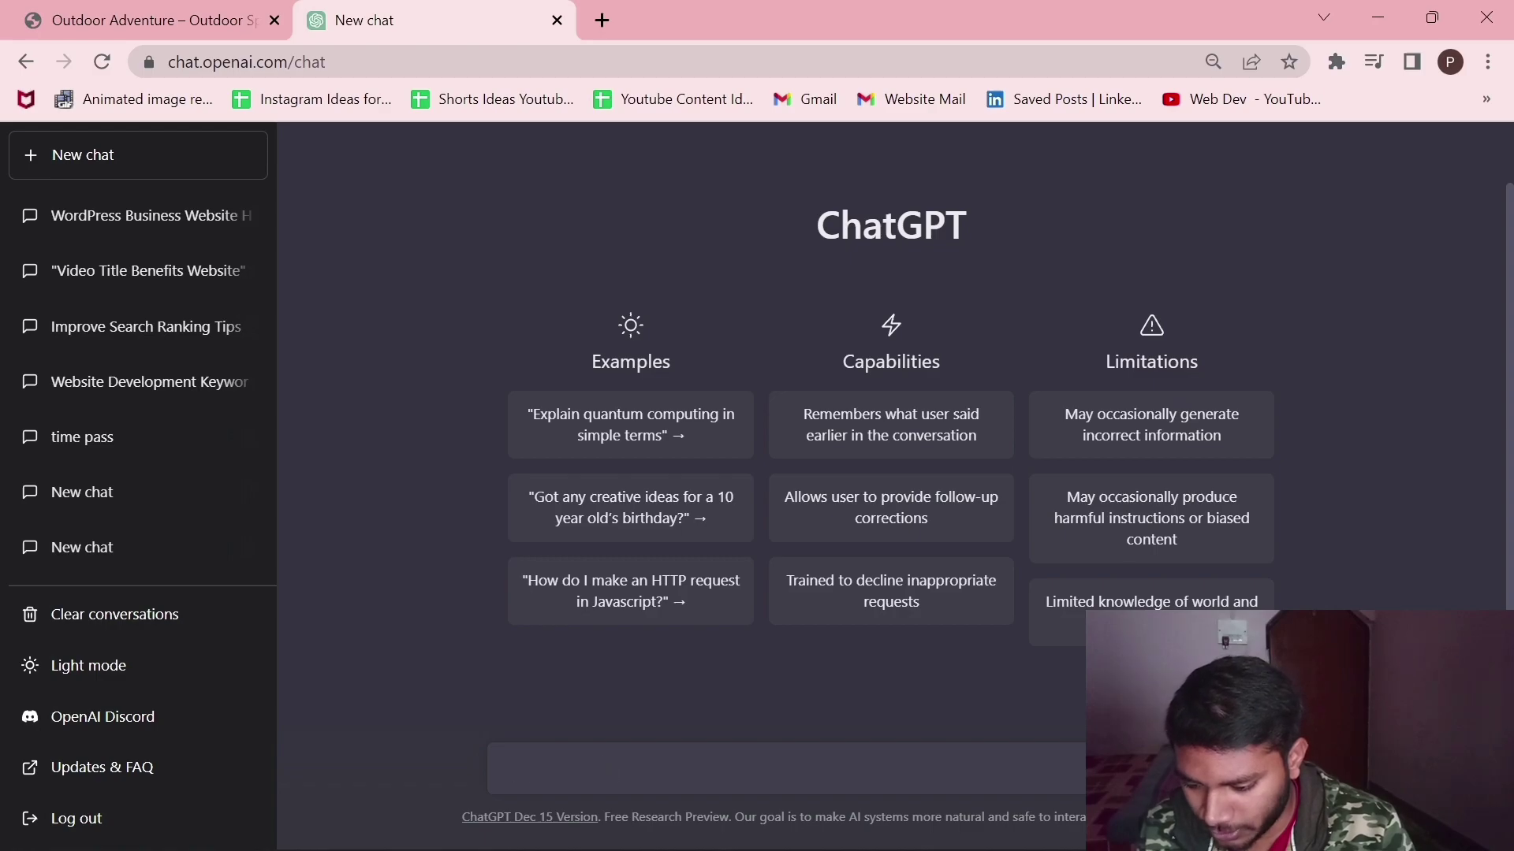
- Adapt the account-firm prompt from the clipboard history to request a website outline for cleaning service firm called 4 seasons, and send it
key("super+v")
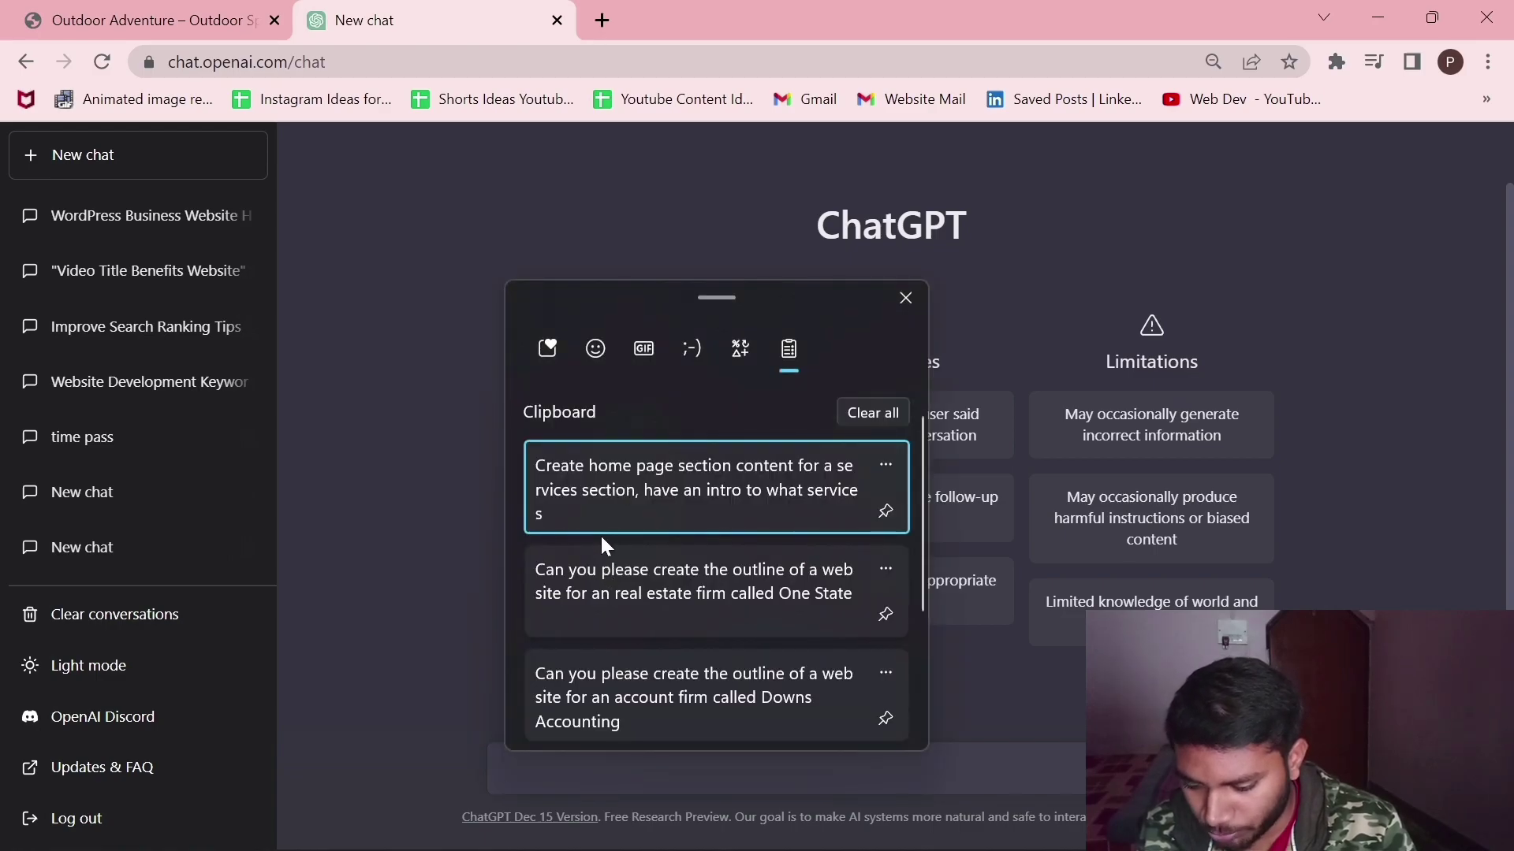
left_click(604, 689)
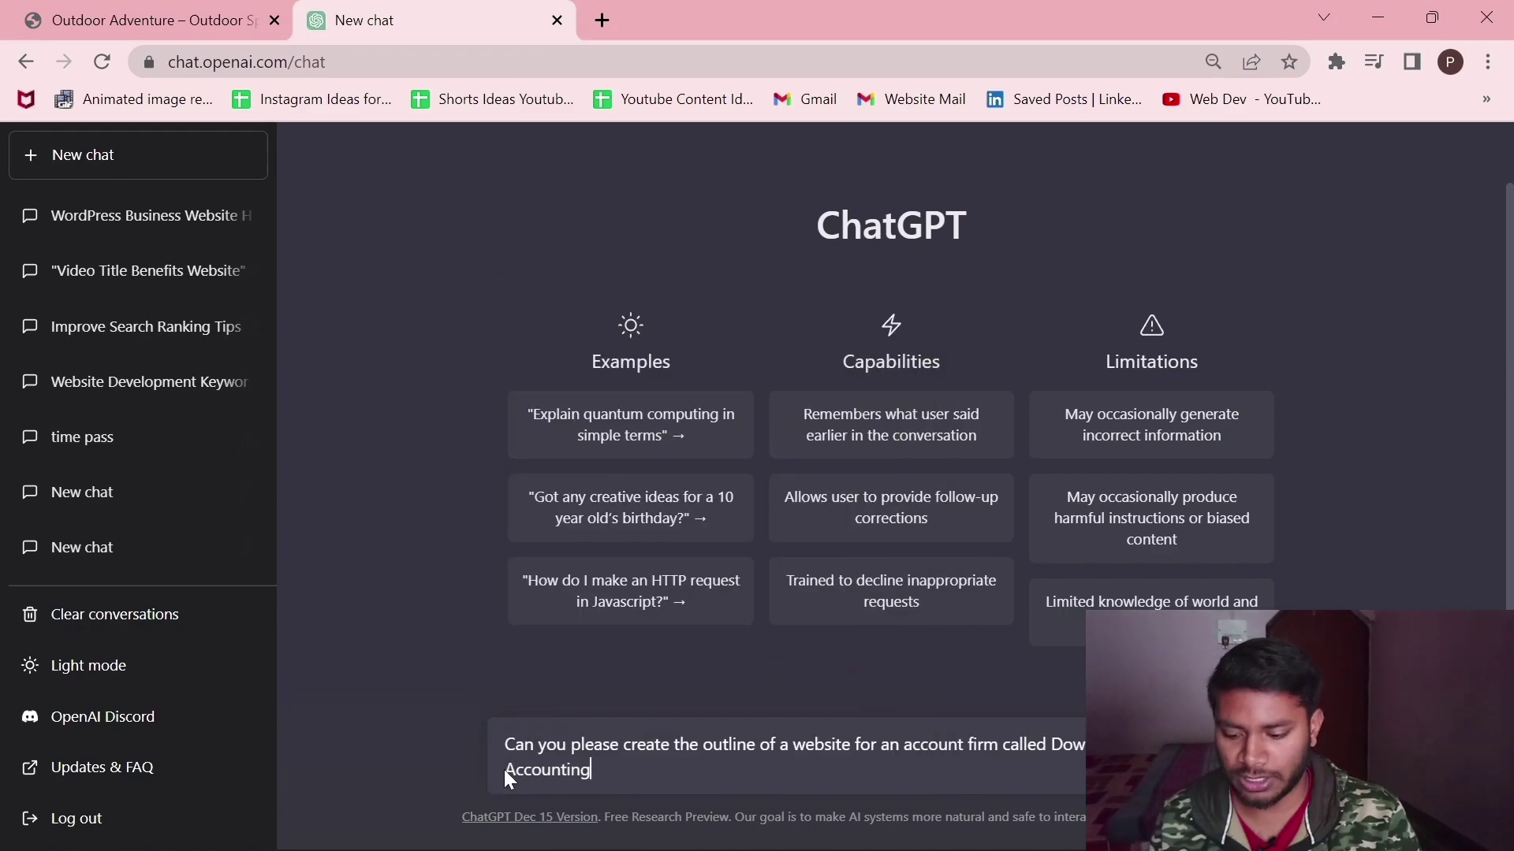
key("ctrl+BackSpace")
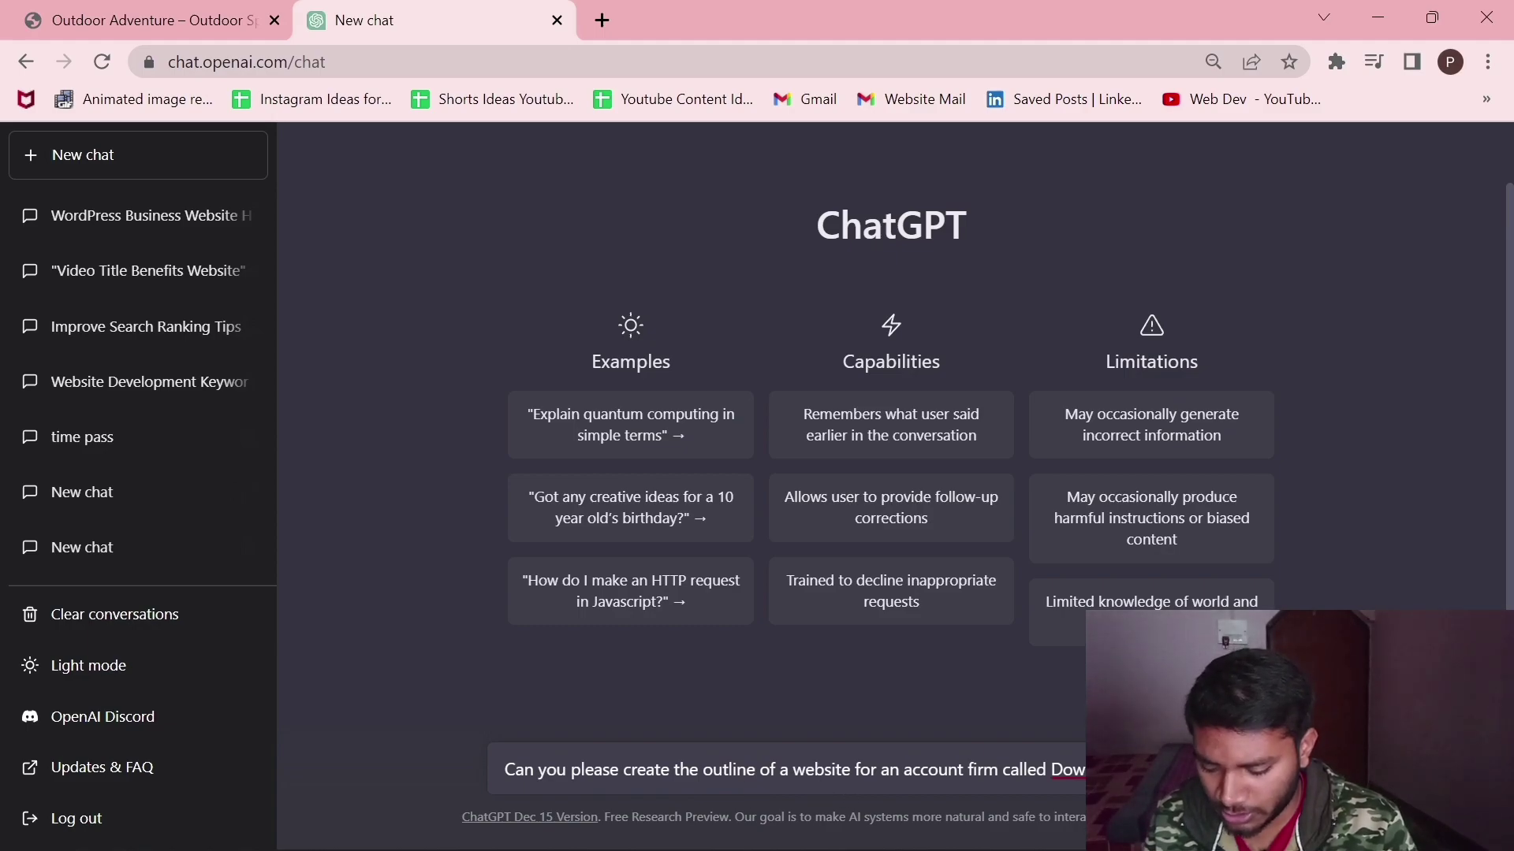
key("ctrl+BackSpace")
key("ctrl+BackSpace")
key("ctrl+BackSpace")
type("cleaning ")
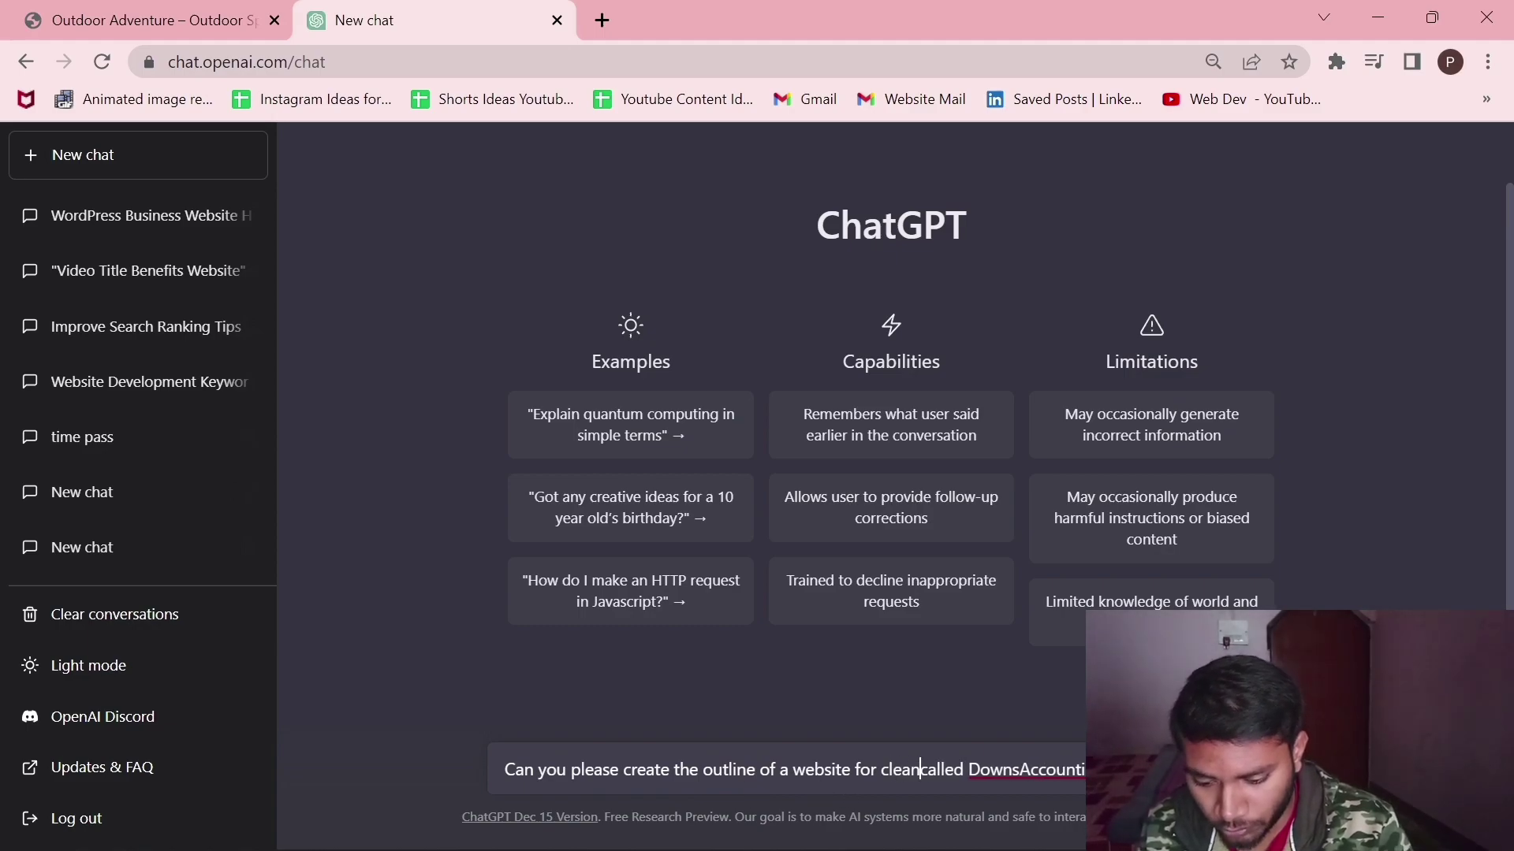
type("service")
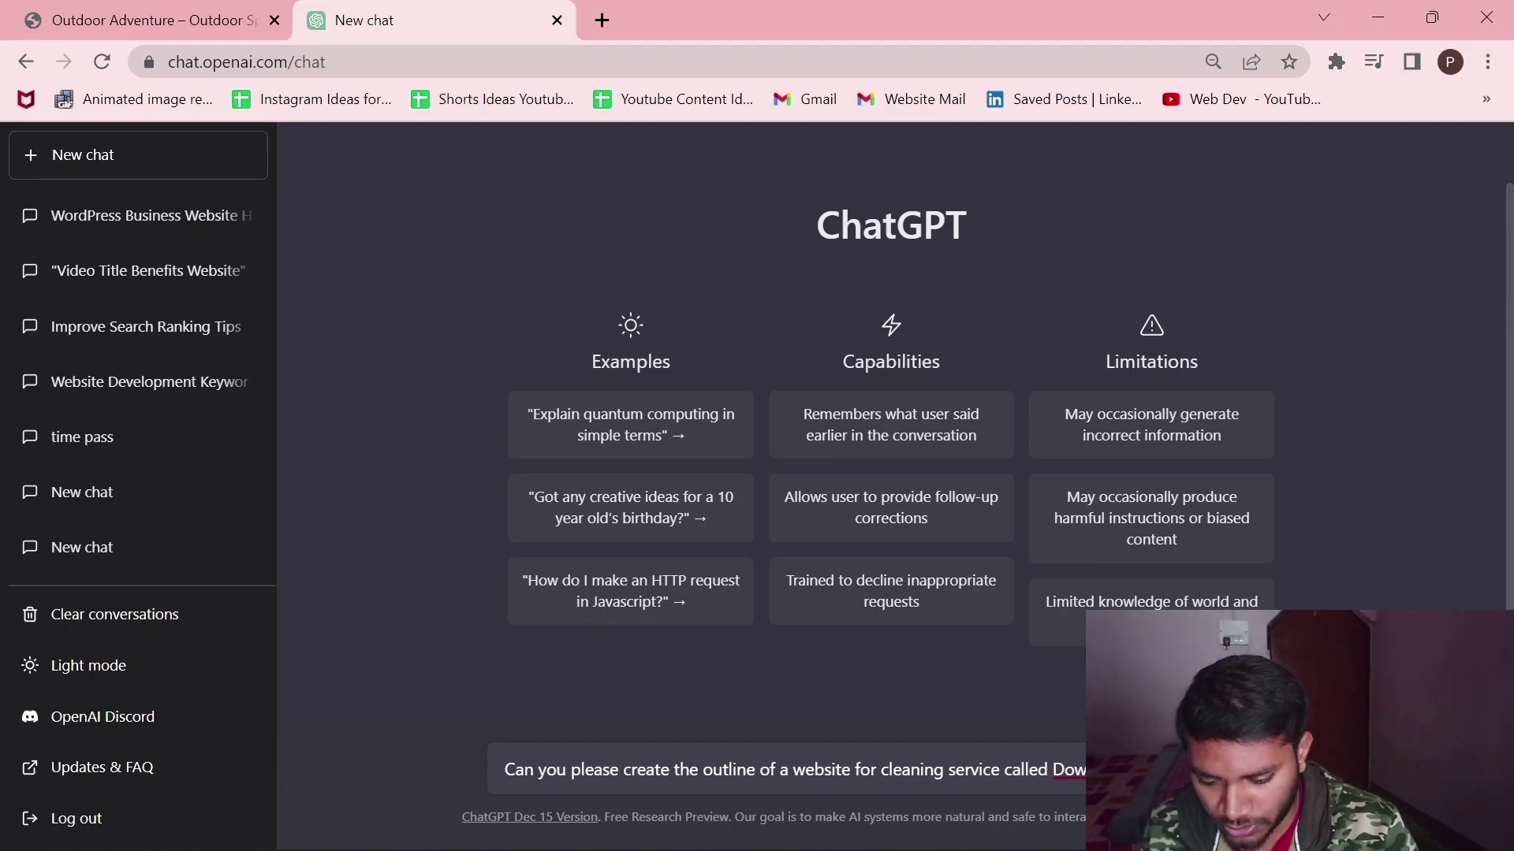
type(" firm")
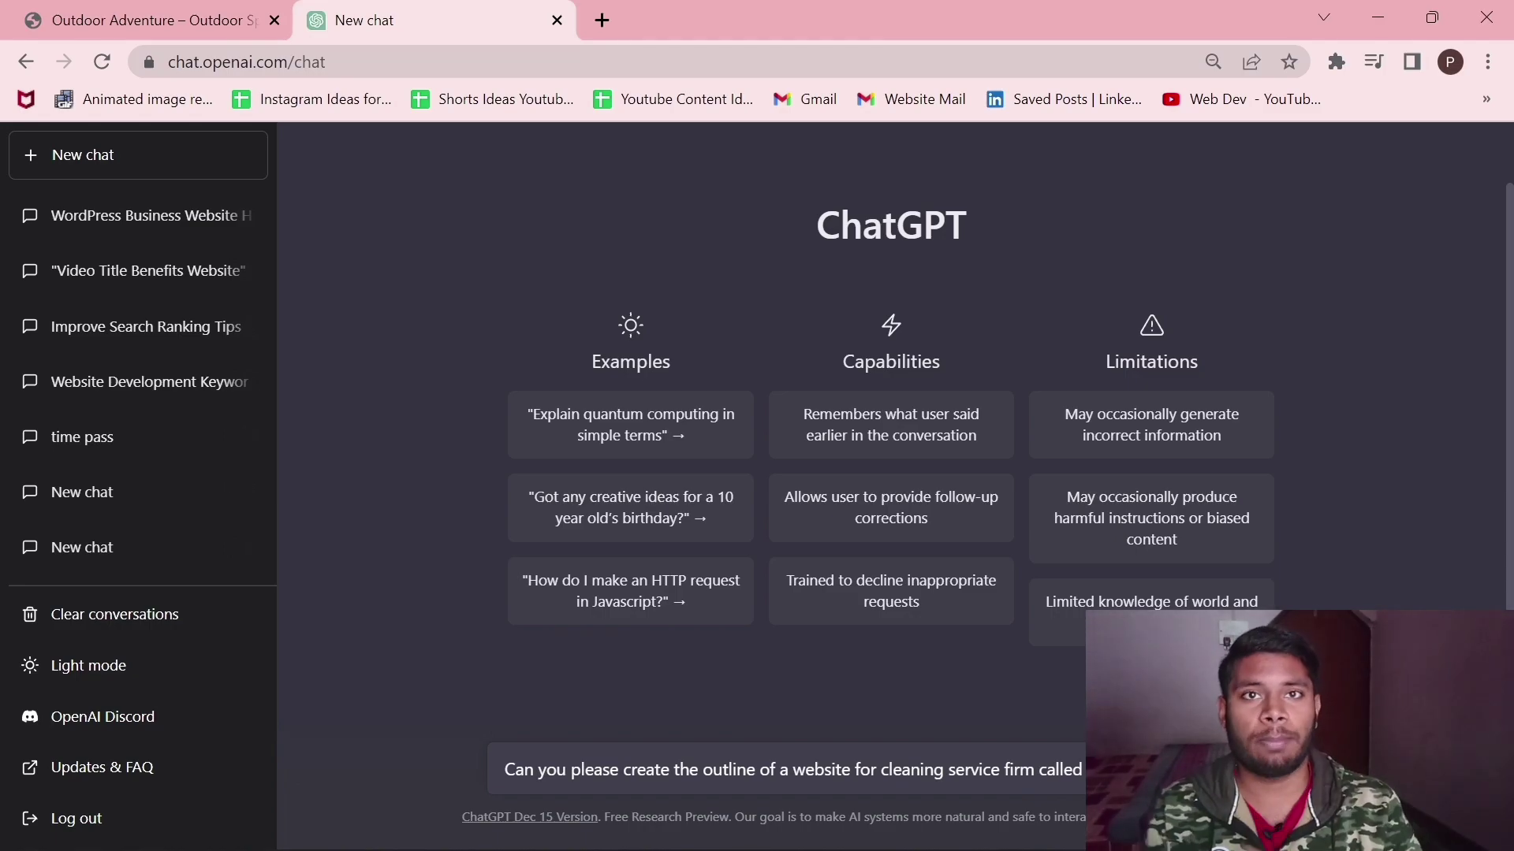
key("Return")
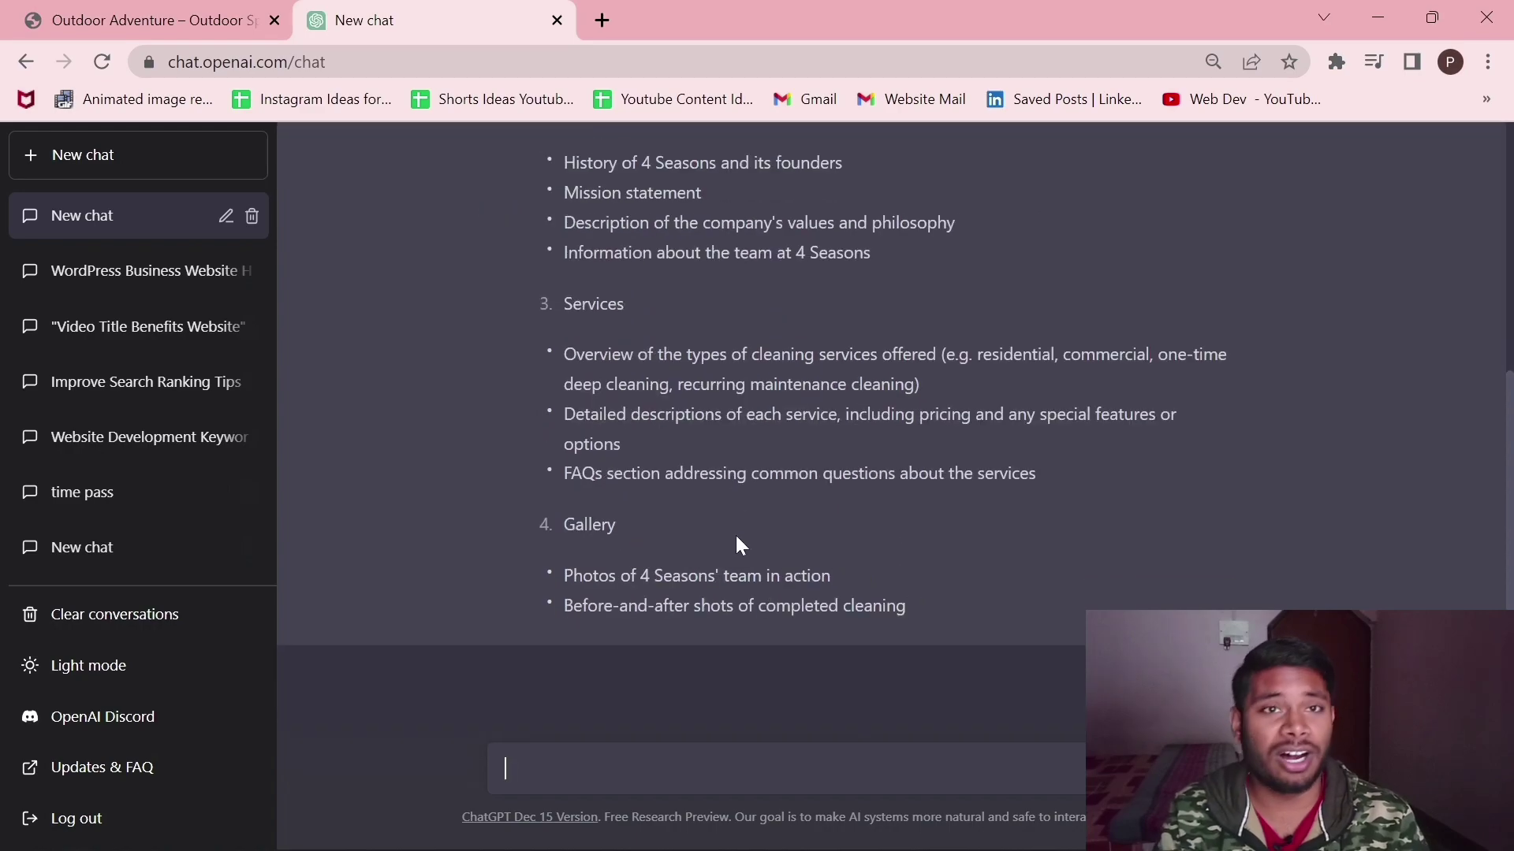
- Review the generated website outline for the cleaning firm from the Home page section through the Customer portal section
scroll(738, 542, "up", 5)
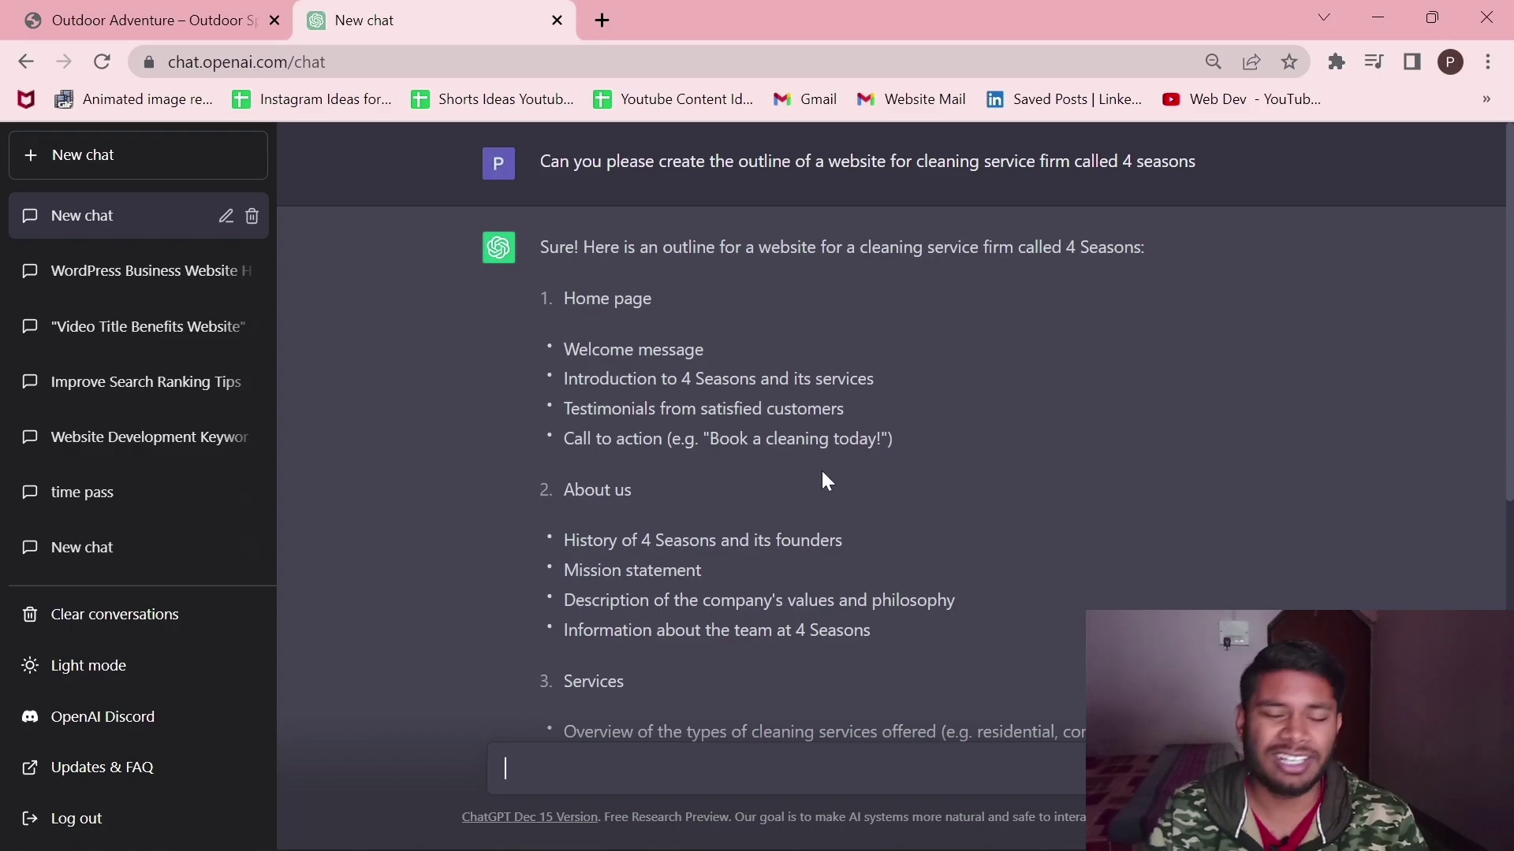
scroll(839, 466, "down", 2)
scroll(839, 467, "up", 2)
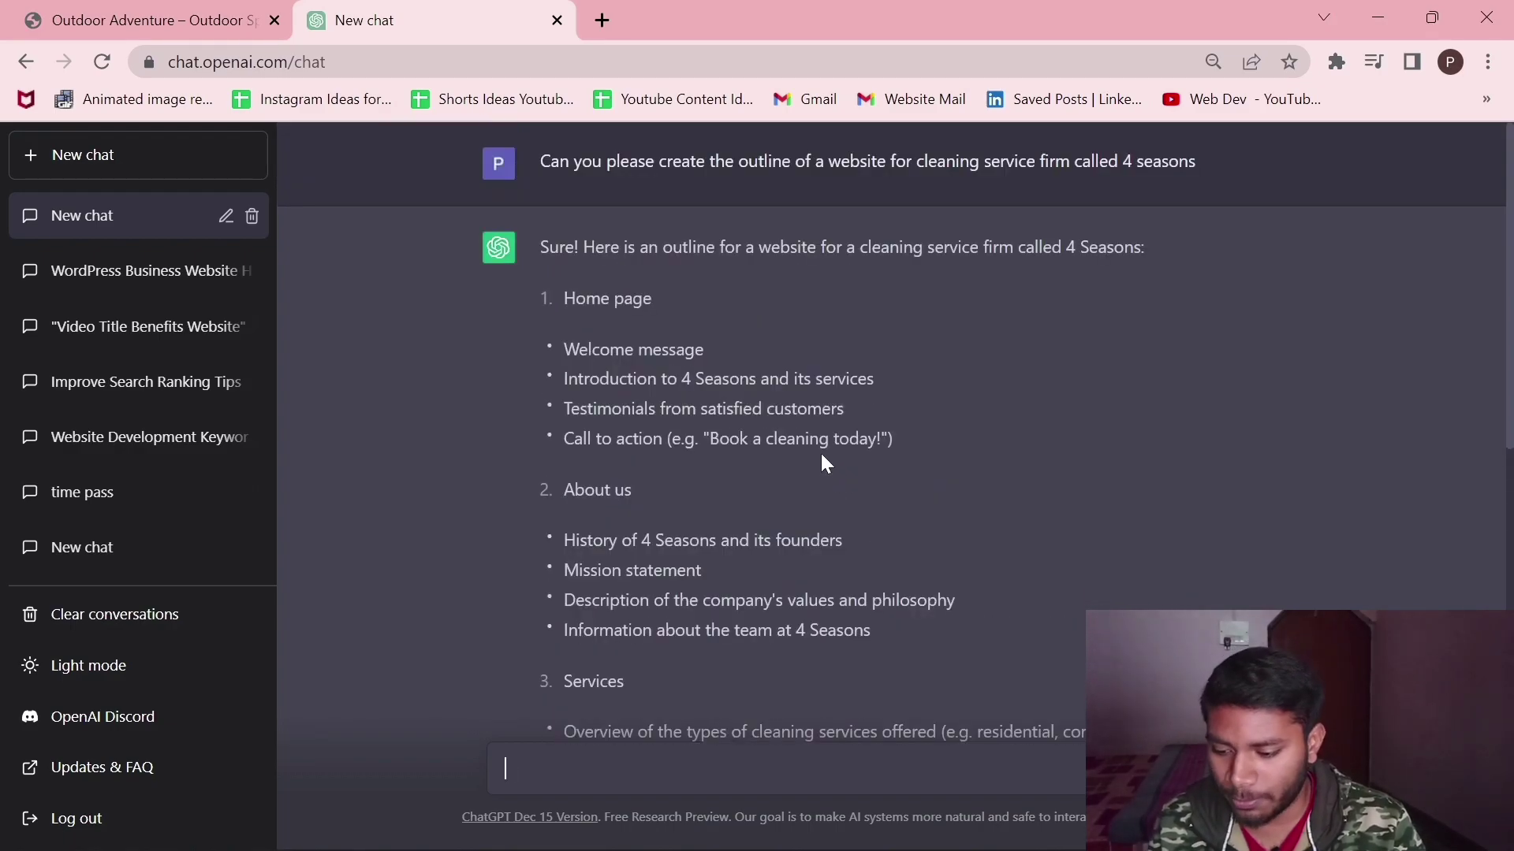
scroll(823, 457, "down", 6)
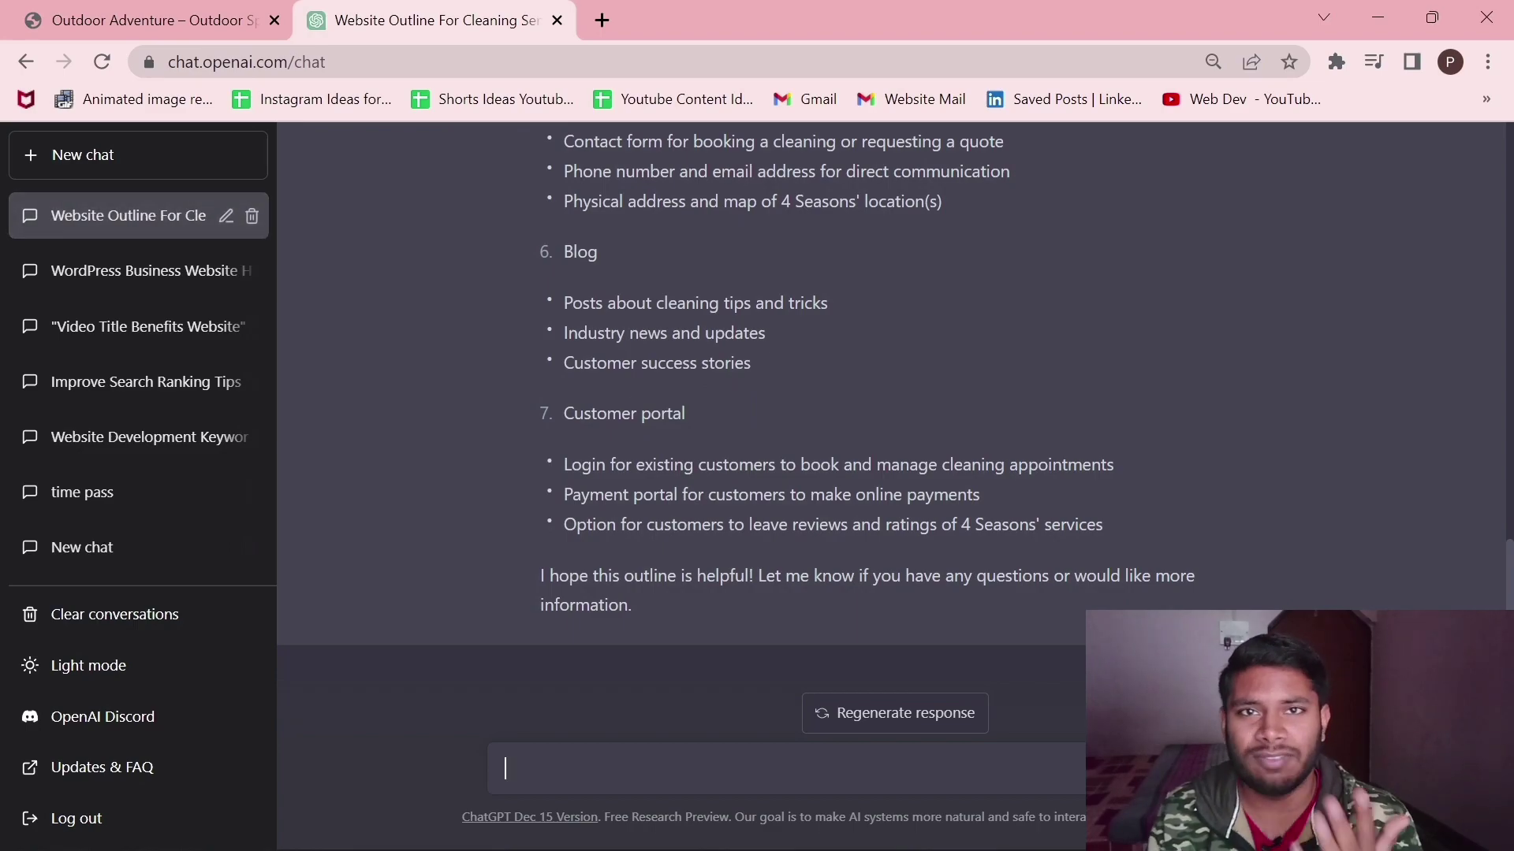
scroll(602, 443, "up", 1)
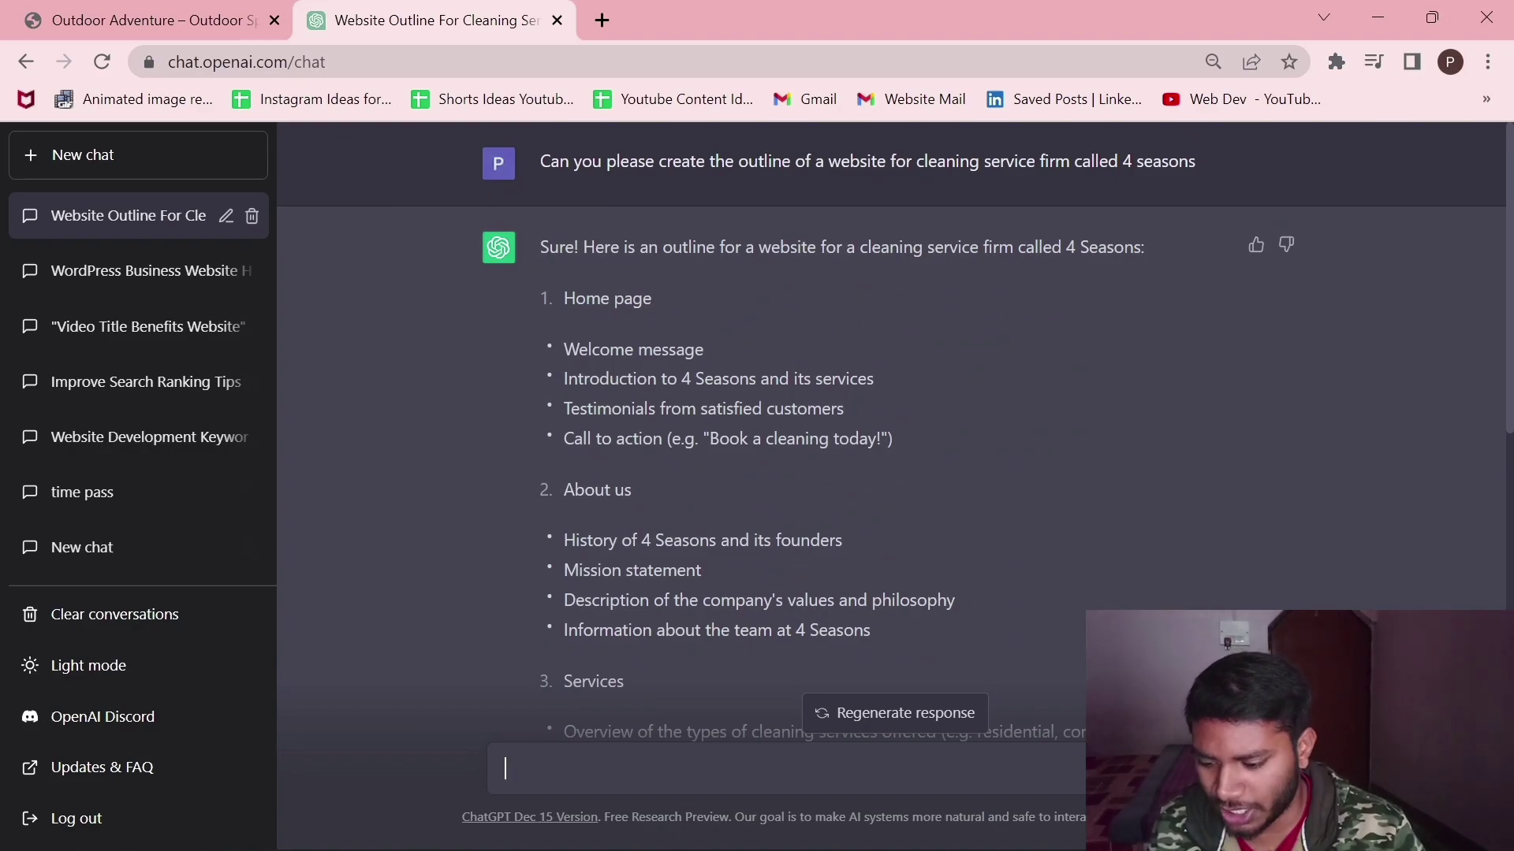
scroll(890, 431, "down", 2)
scroll(891, 431, "up", 2)
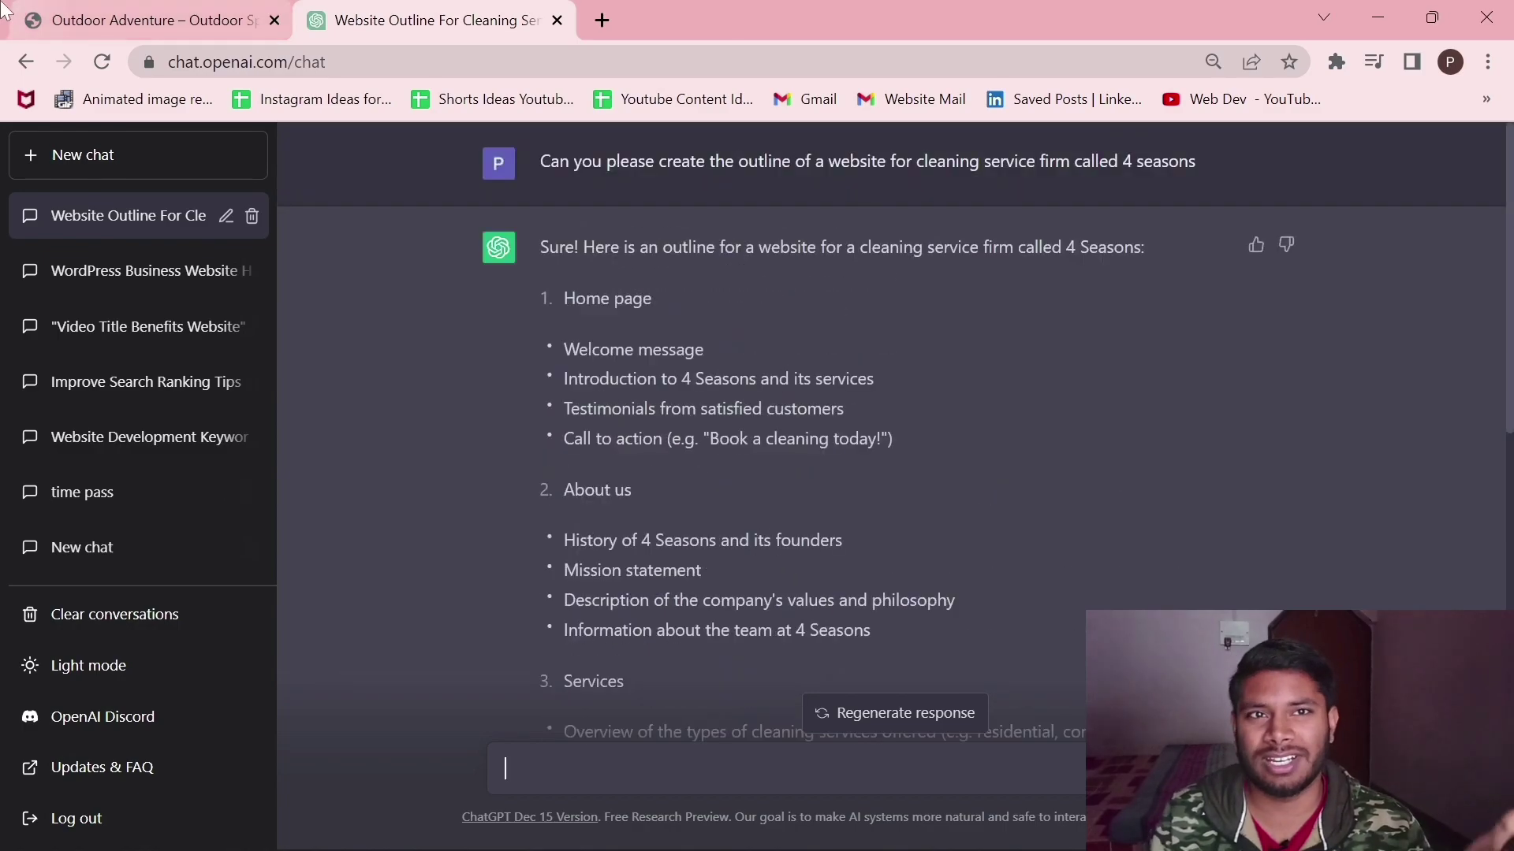
- Place the ChatGPT page ahead of the website page and begin a new prompt reading "write a hook for hero section"
left_click_drag(79, 11, 366, 8)
left_click(150, 19)
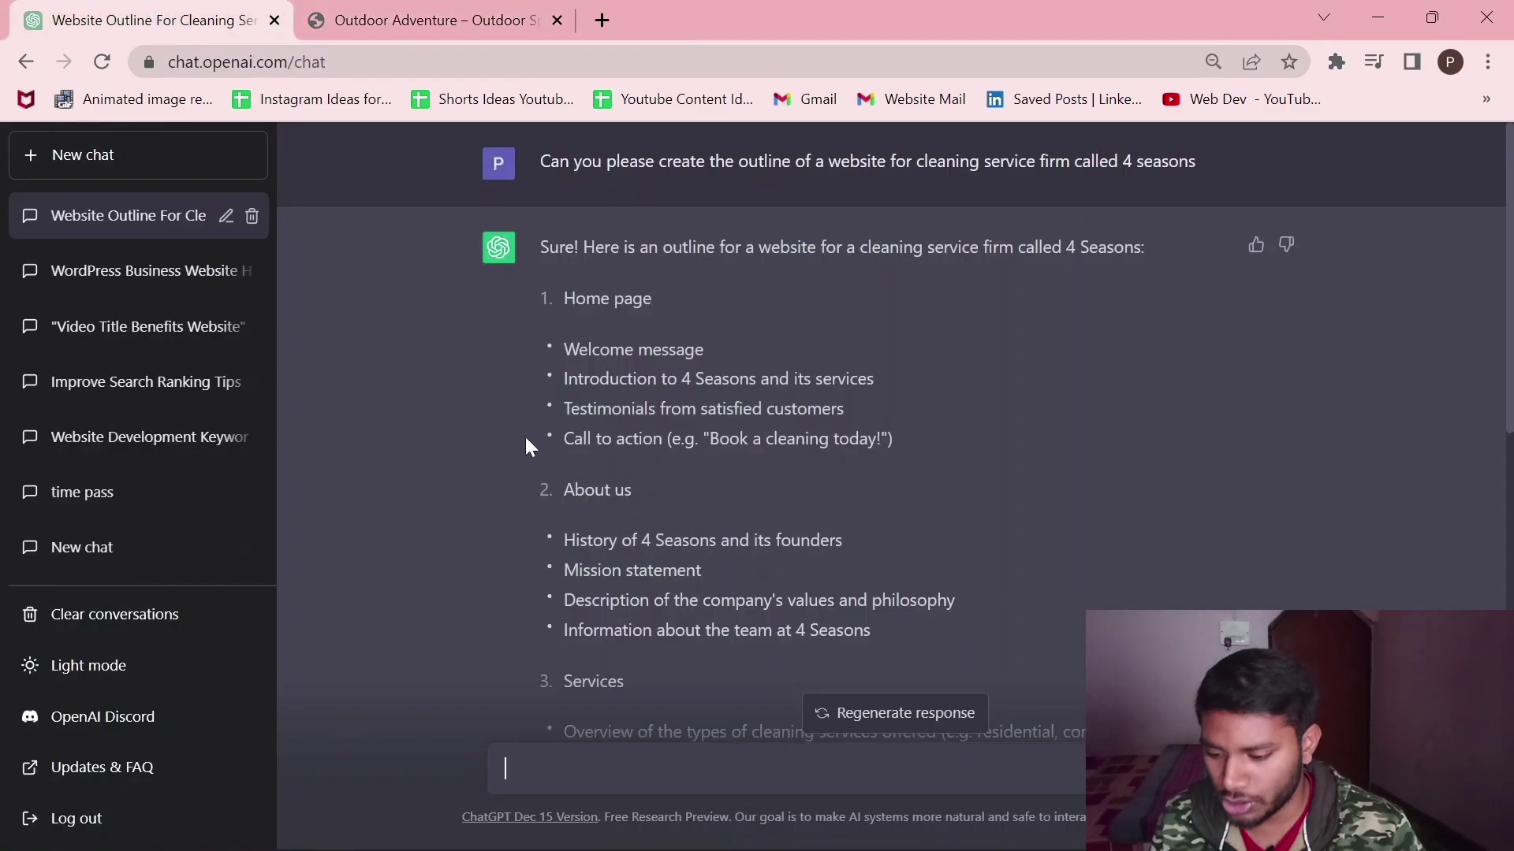
type("ook for re")
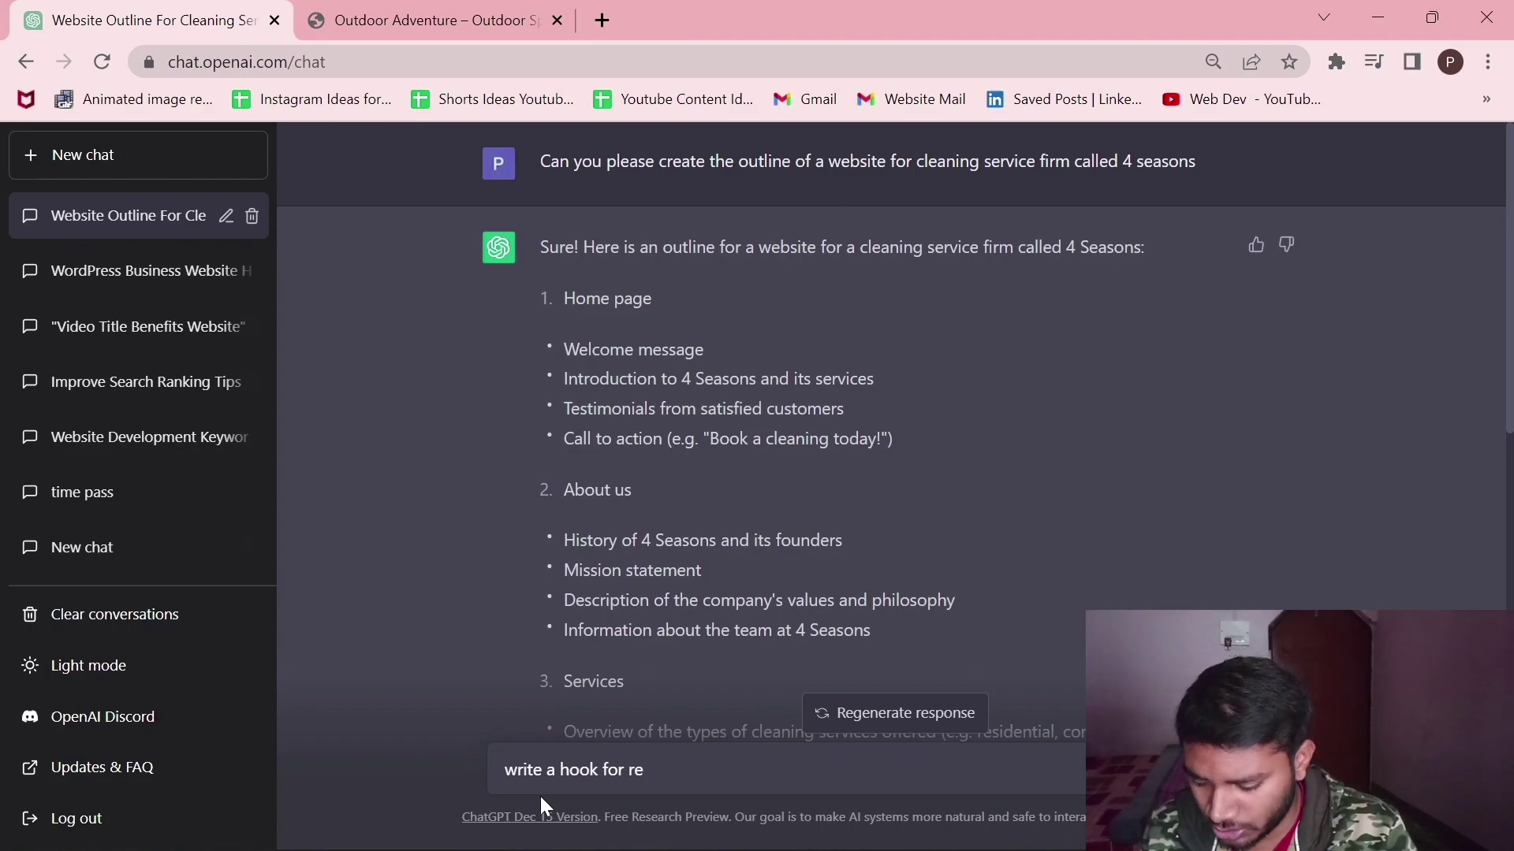
key("BackSpace")
key("BackSpace")
type("hero")
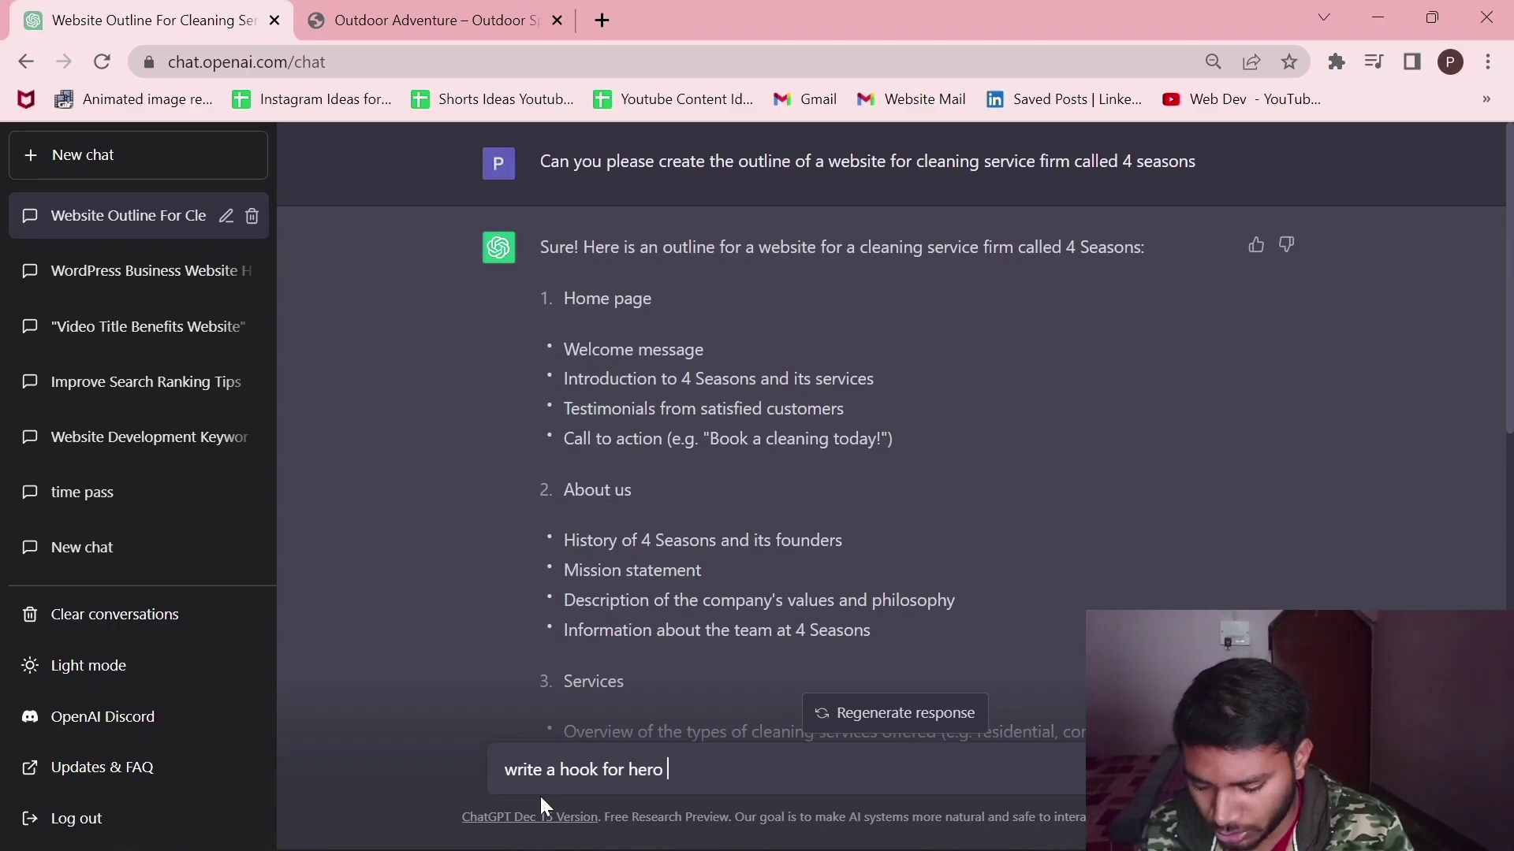
type(" ser")
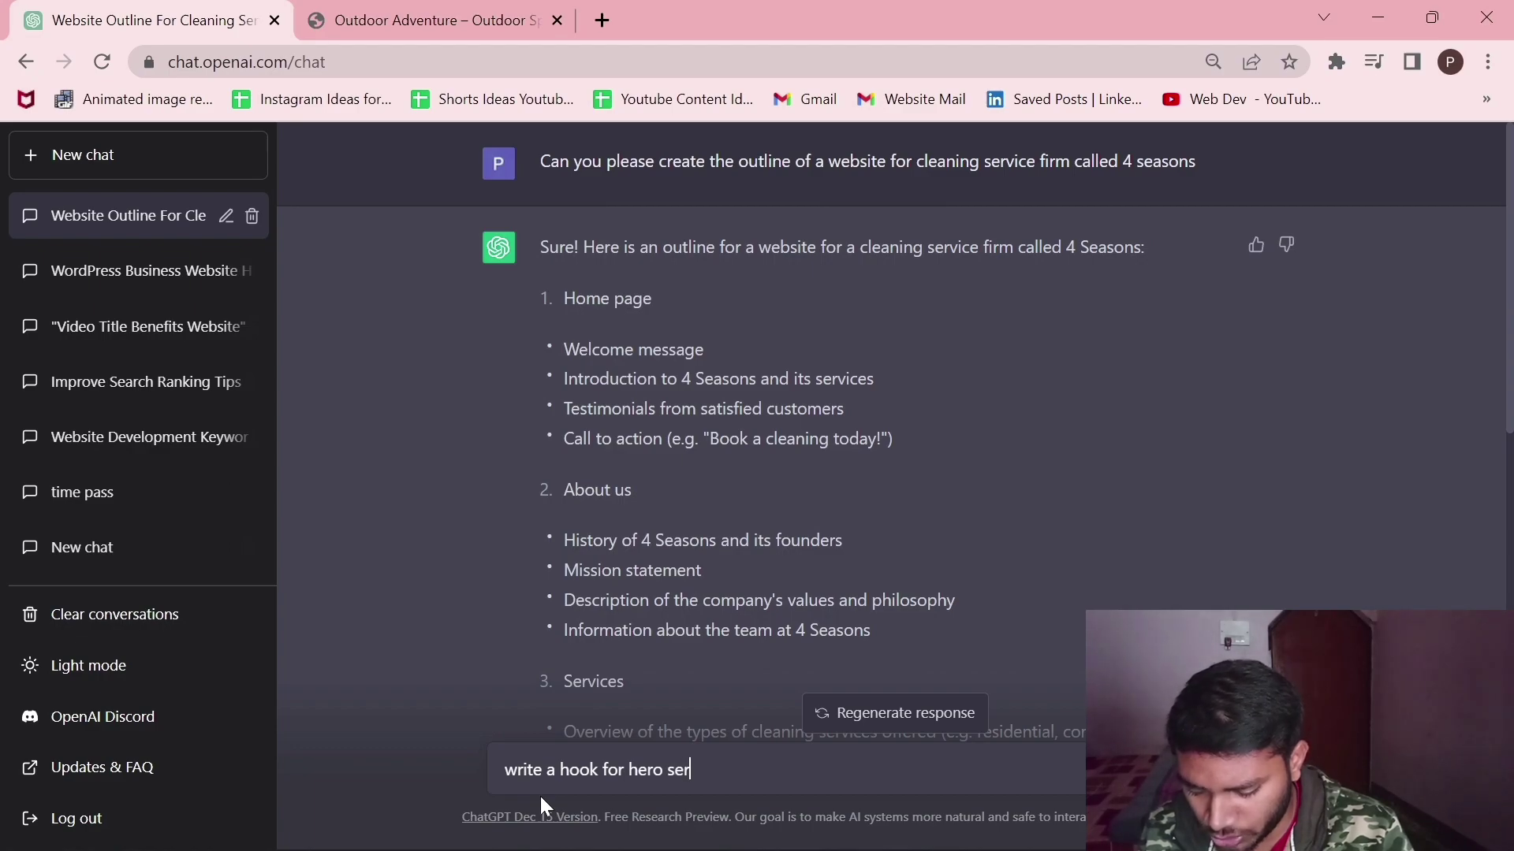
key("BackSpace")
type("ction ")
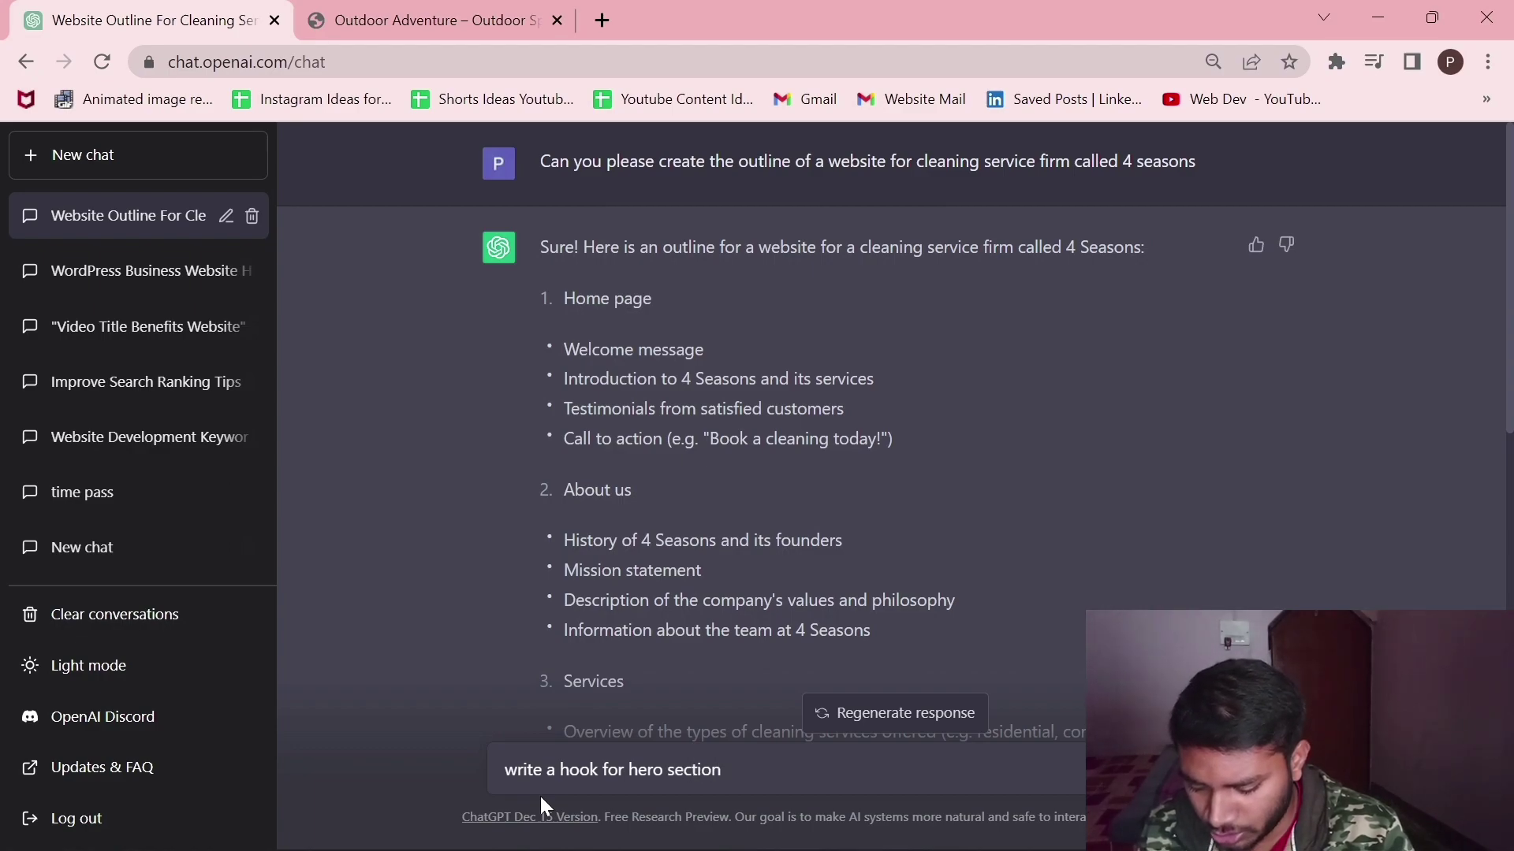
type(", tag")
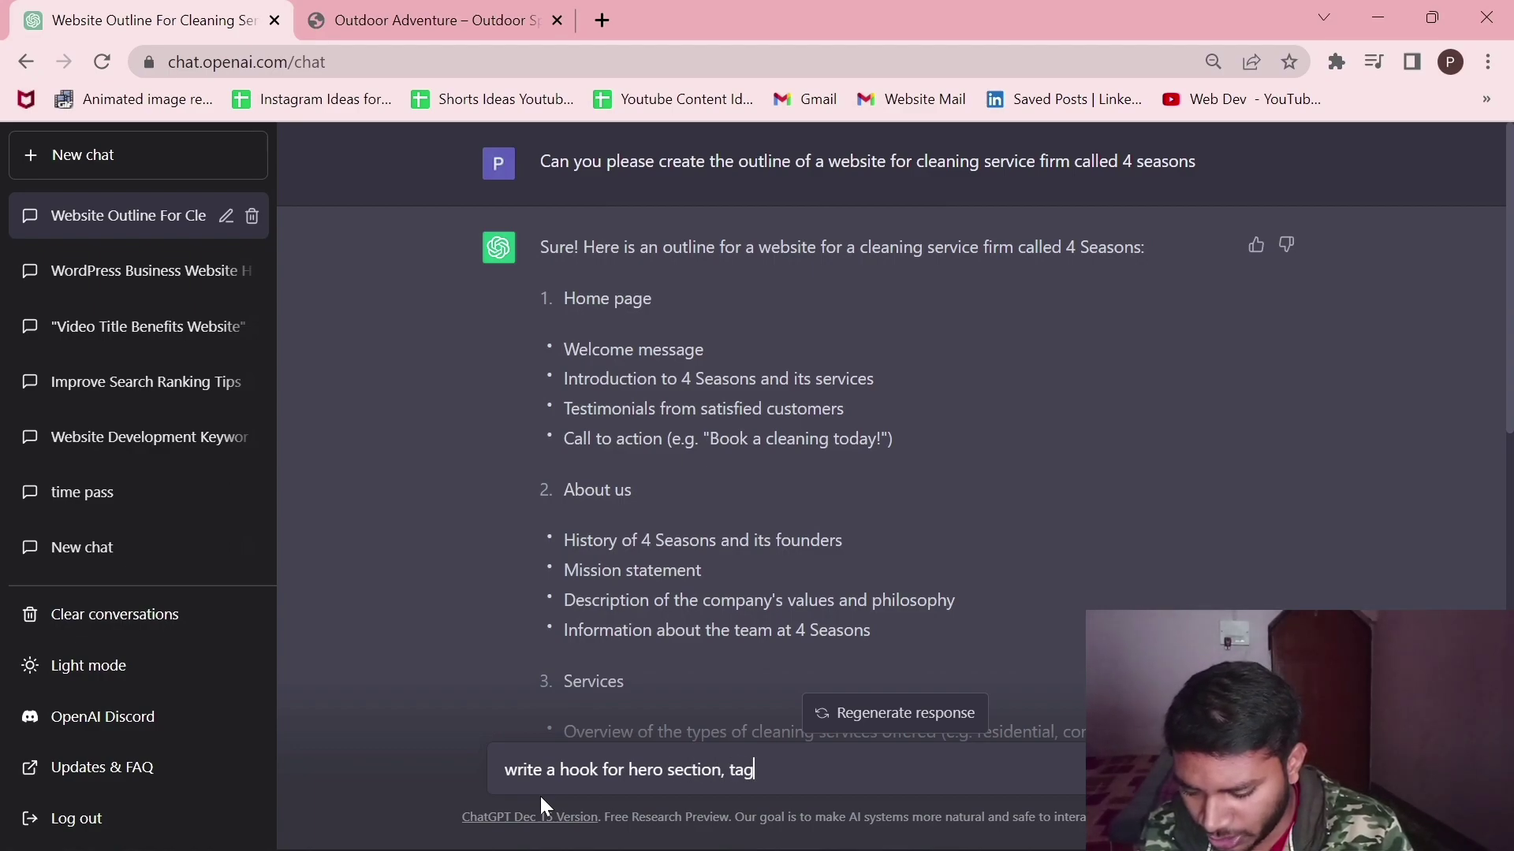
type("line anfdnd a")
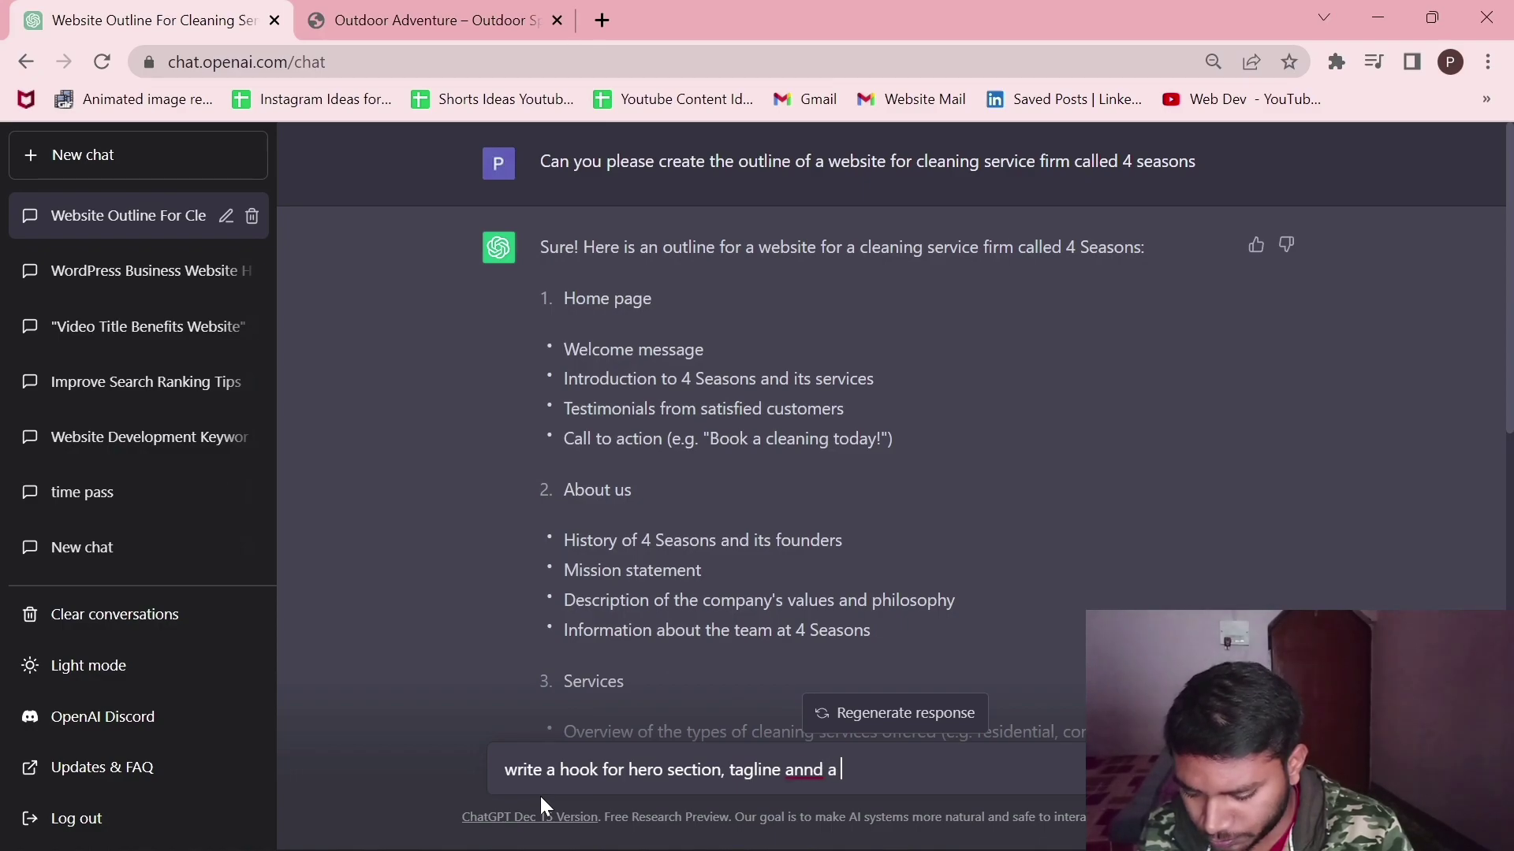
- Complete the prompt with ", tagline and a call to action for home page" and send it
key("BackSpace")
key("BackSpace")
key("BackSpace")
type("cal")
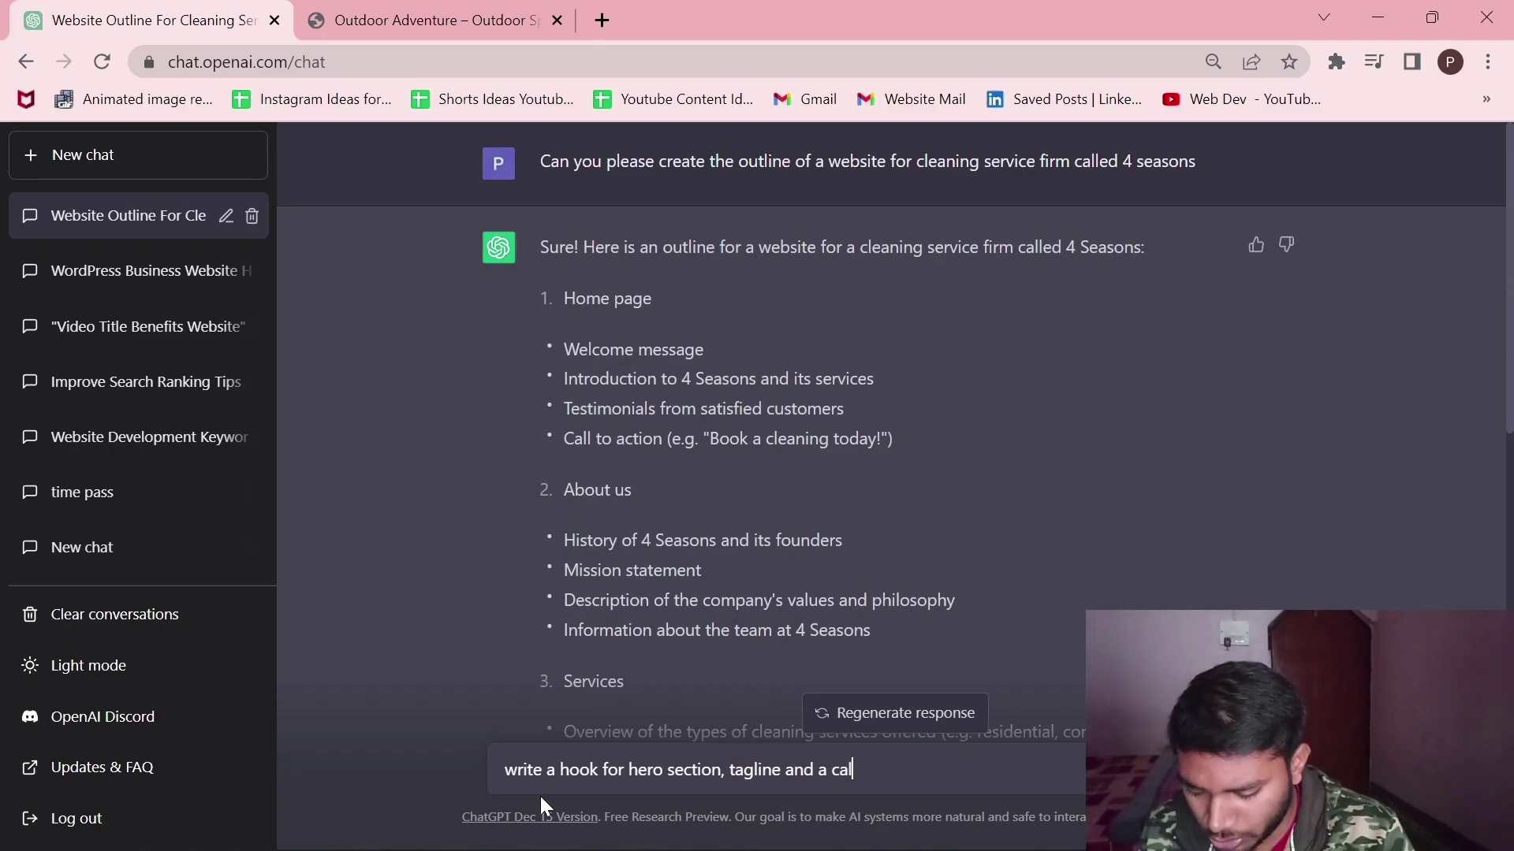
type("l to action")
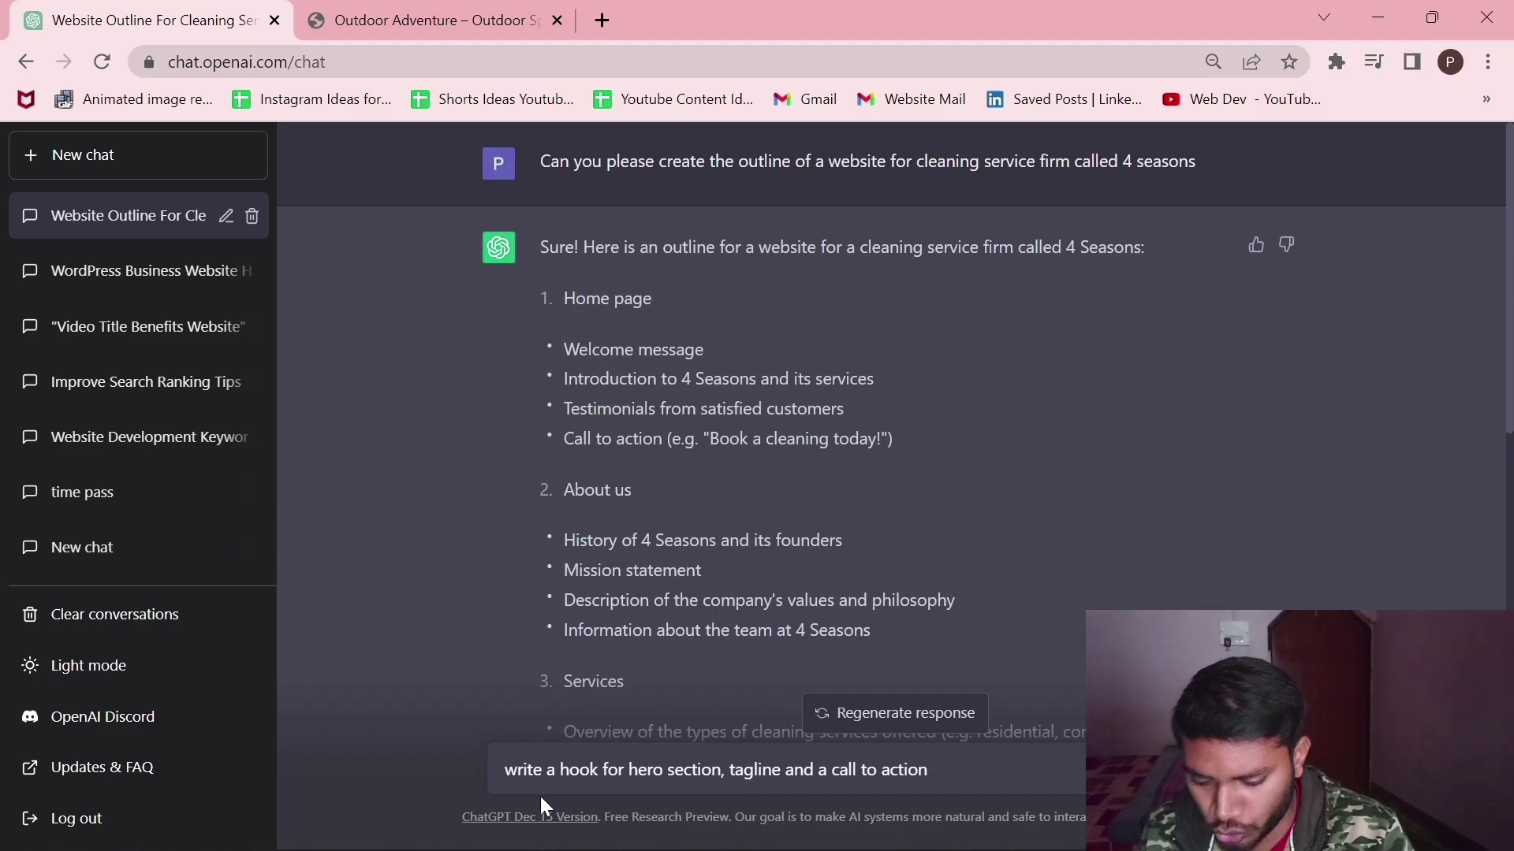
type(" for home page")
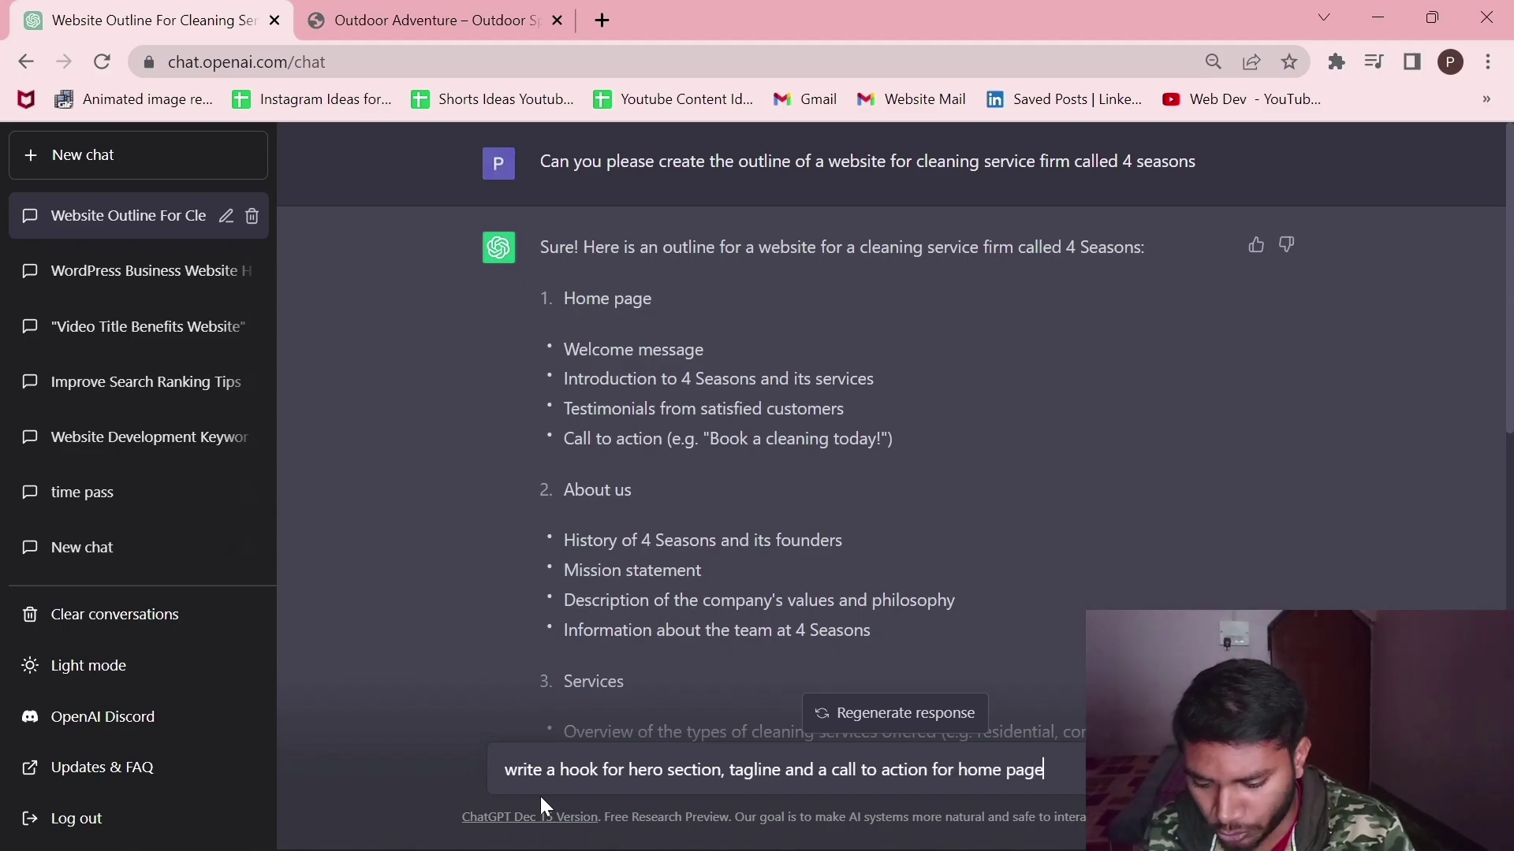
key("Return")
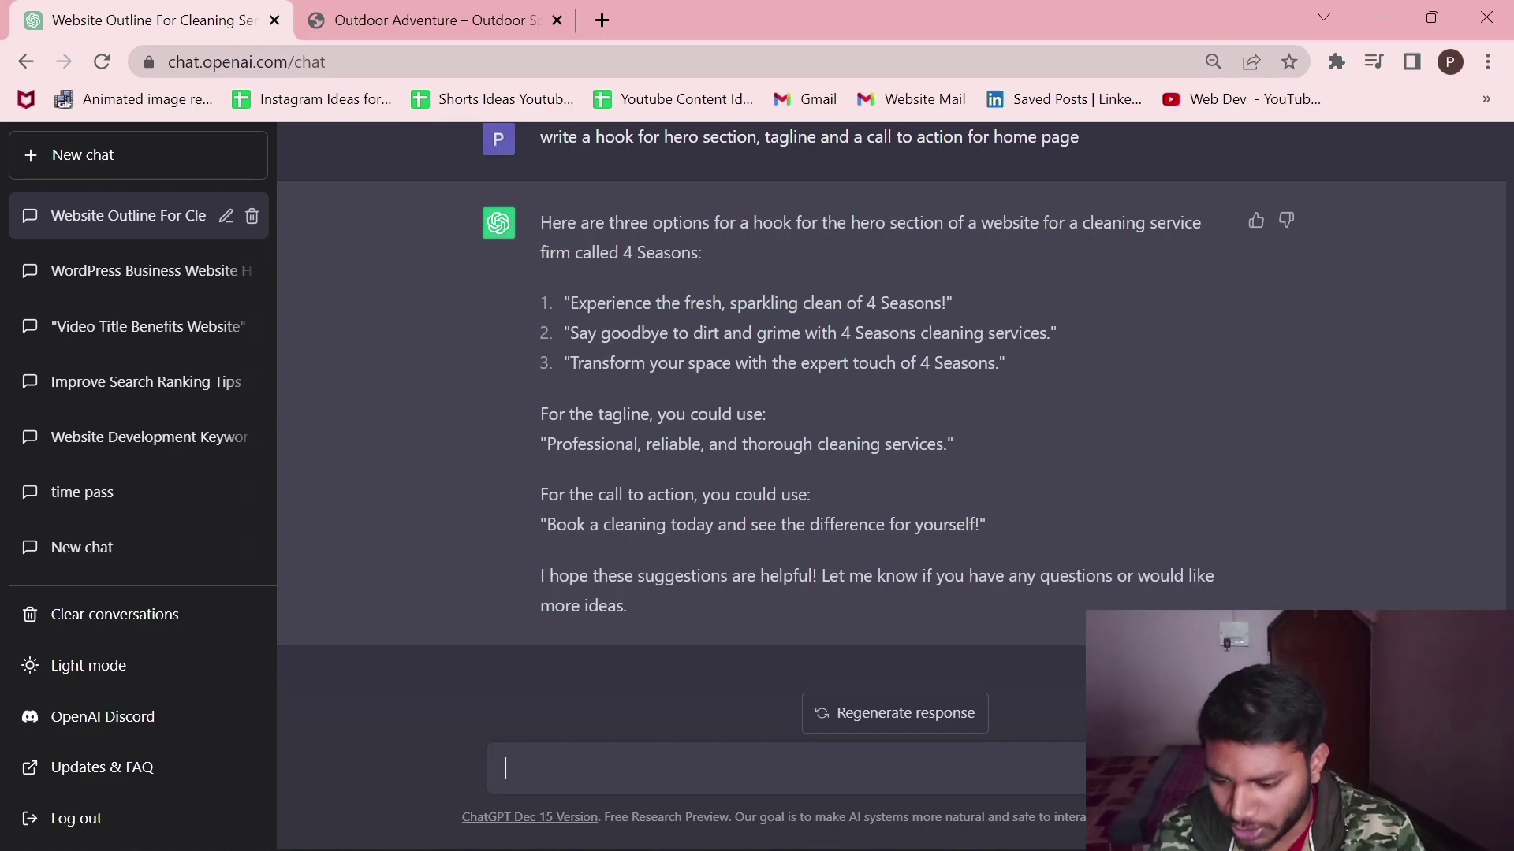
- Open the Outdoor Adventure home page for editing with Elementor
left_click(430, 21)
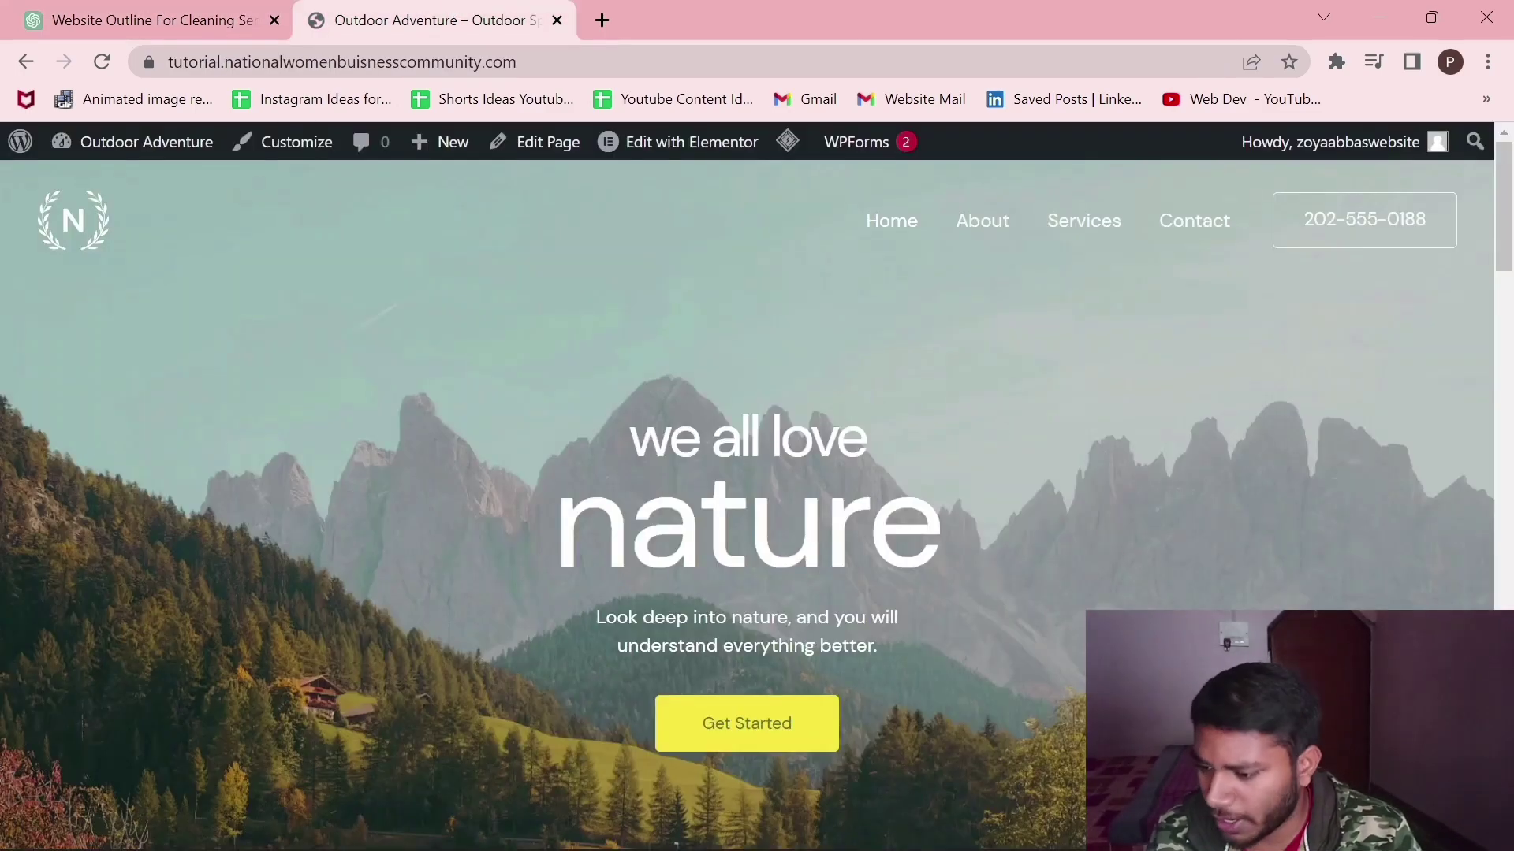
left_click(651, 154)
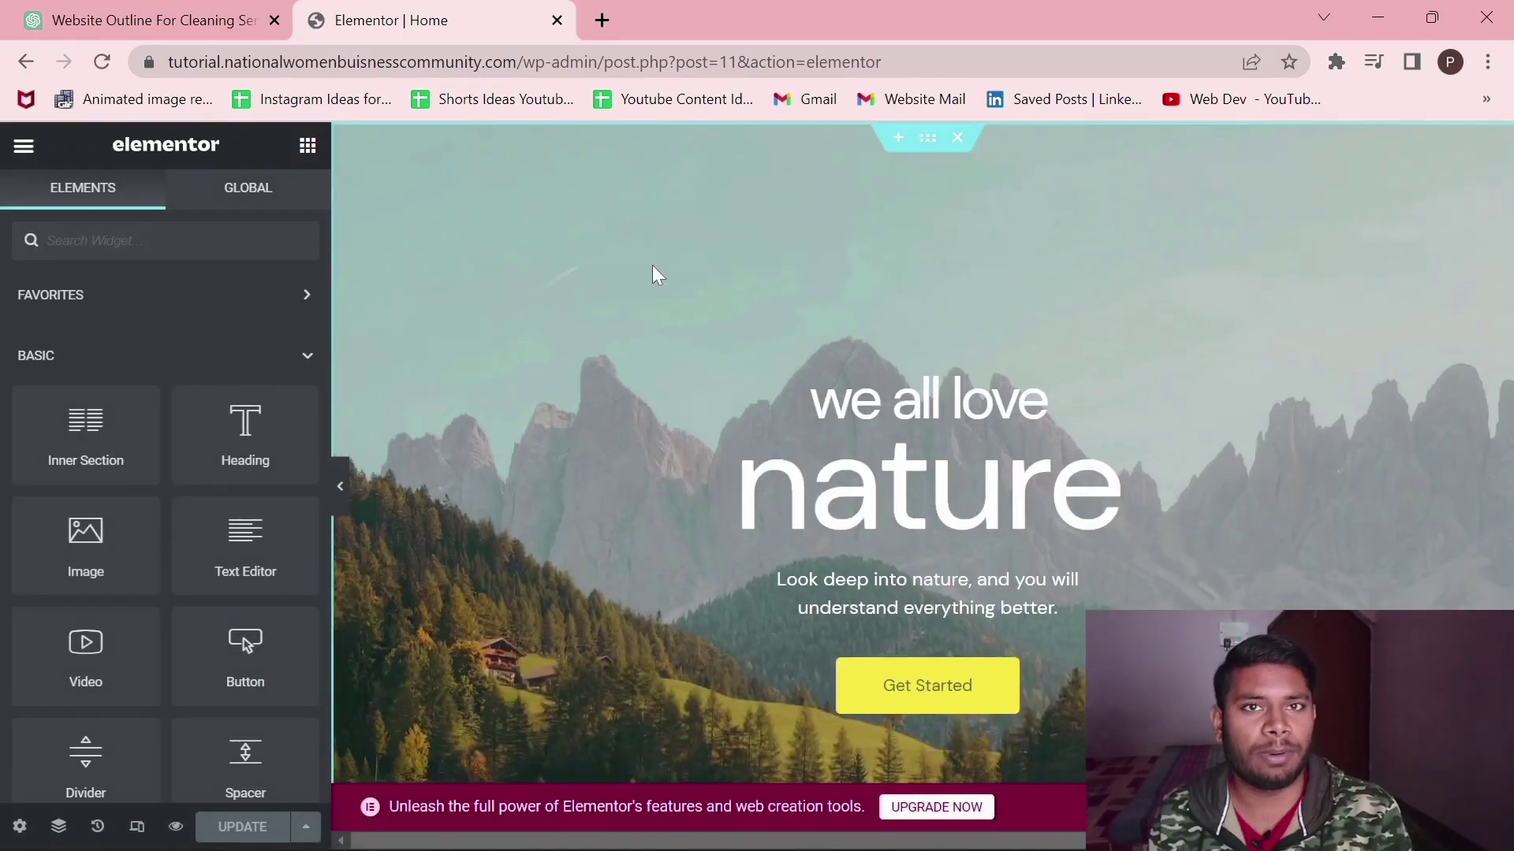
- Replace the "we all love" heading with ChatGPT's hook "Experience the fresh, sparkling clean of 4 Seasons!" and delete the "nature" heading
left_click(49, 8)
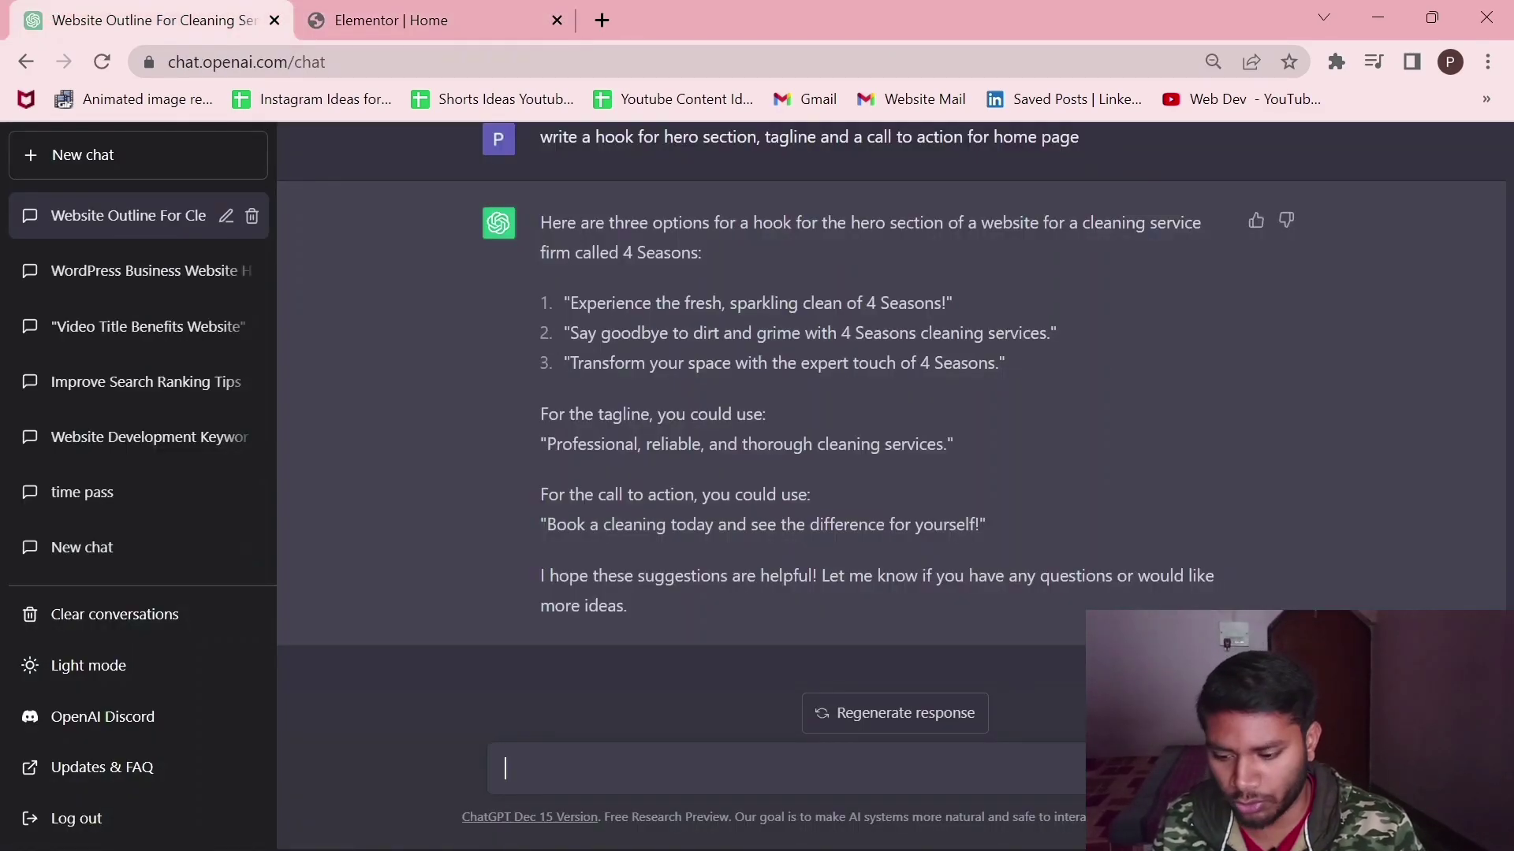
left_click_drag(571, 303, 950, 323)
key("ctrl+c")
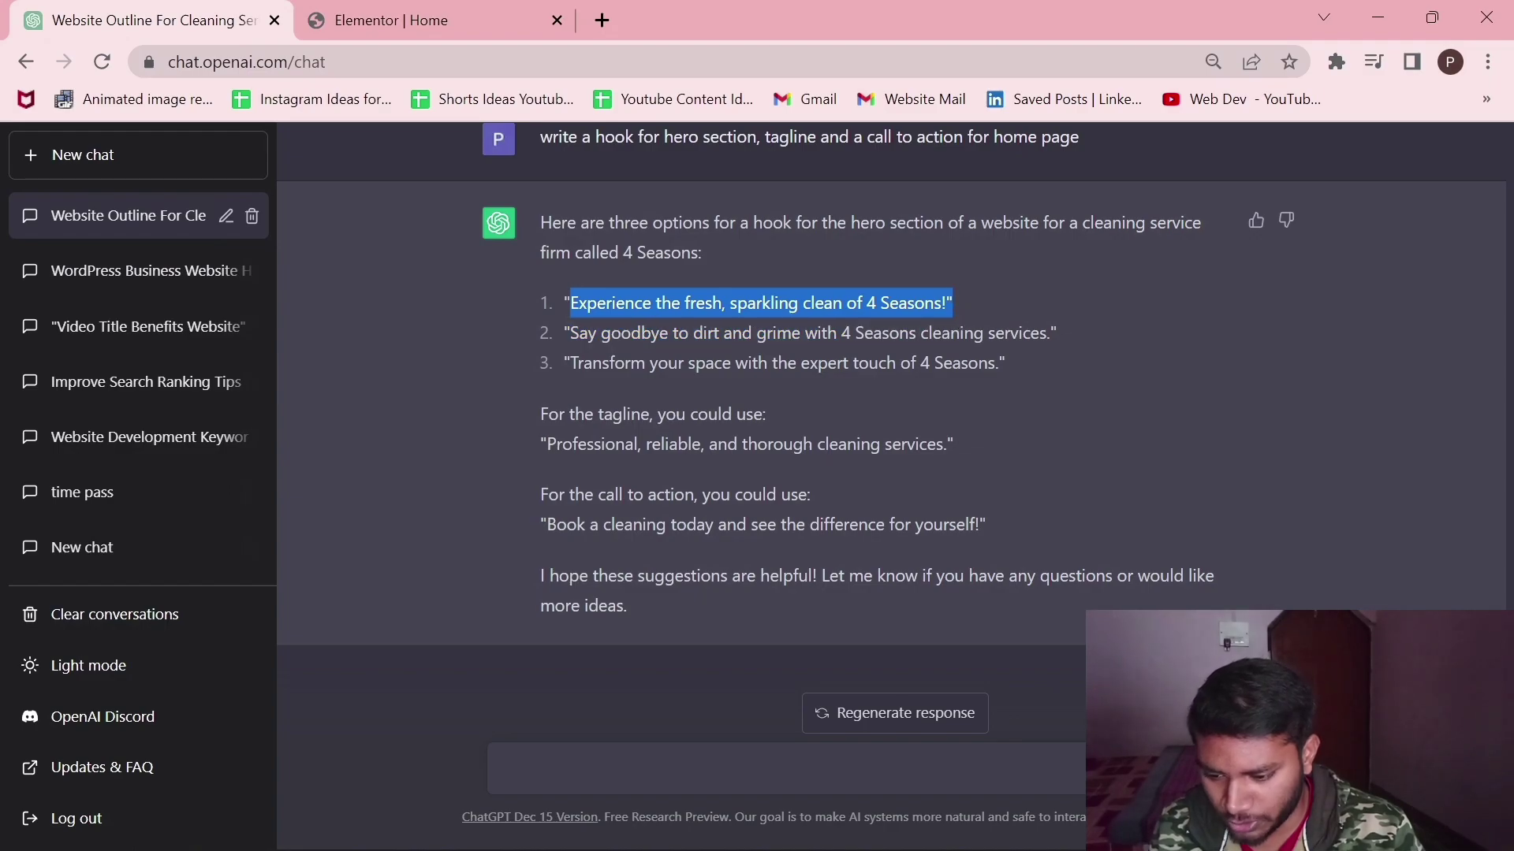
left_click(511, 9)
left_click(1120, 492)
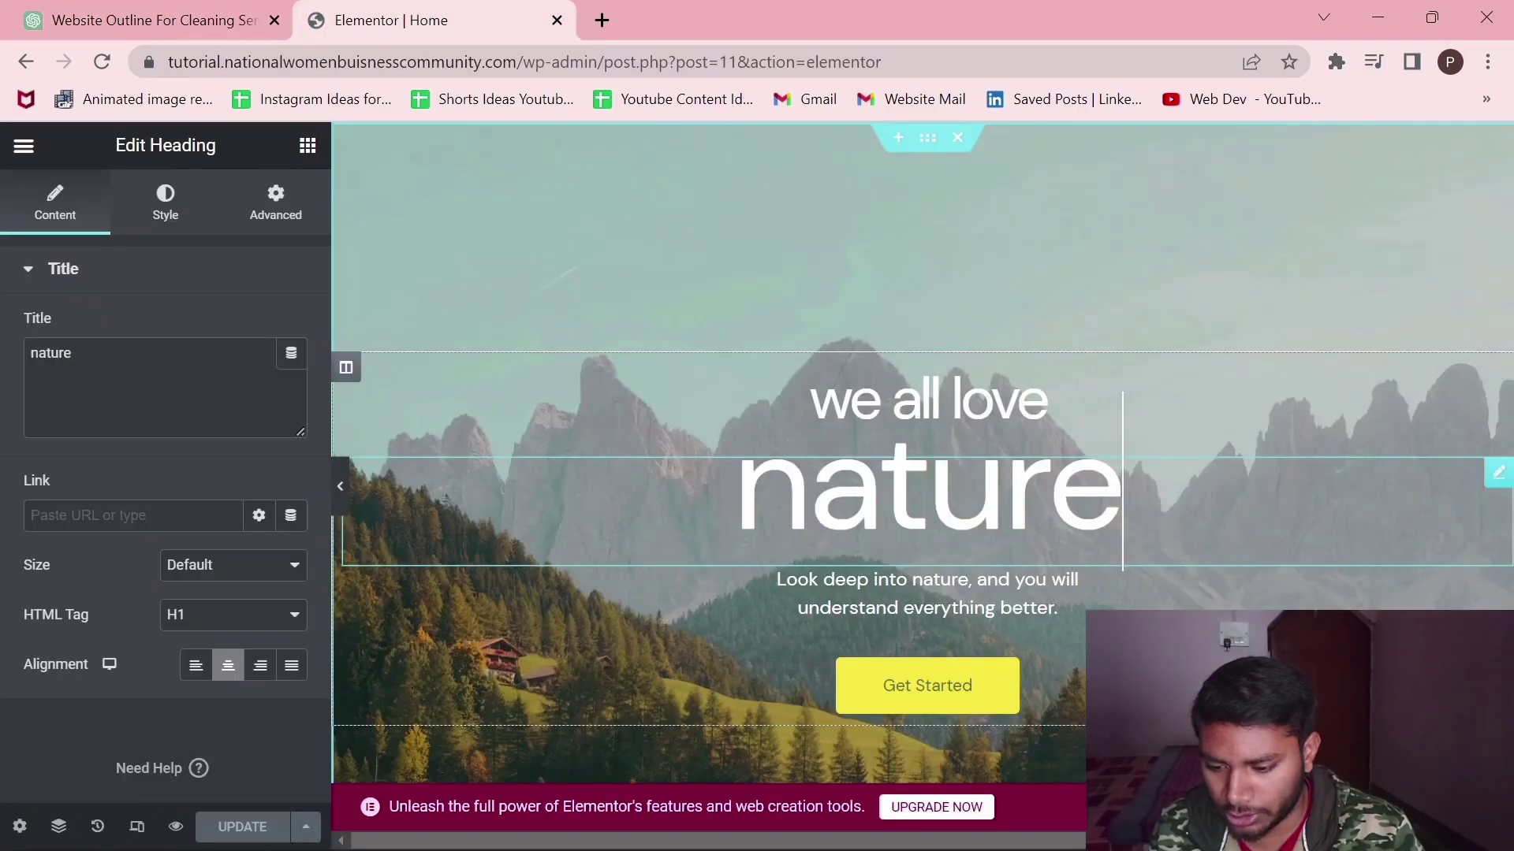
left_click(72, 354)
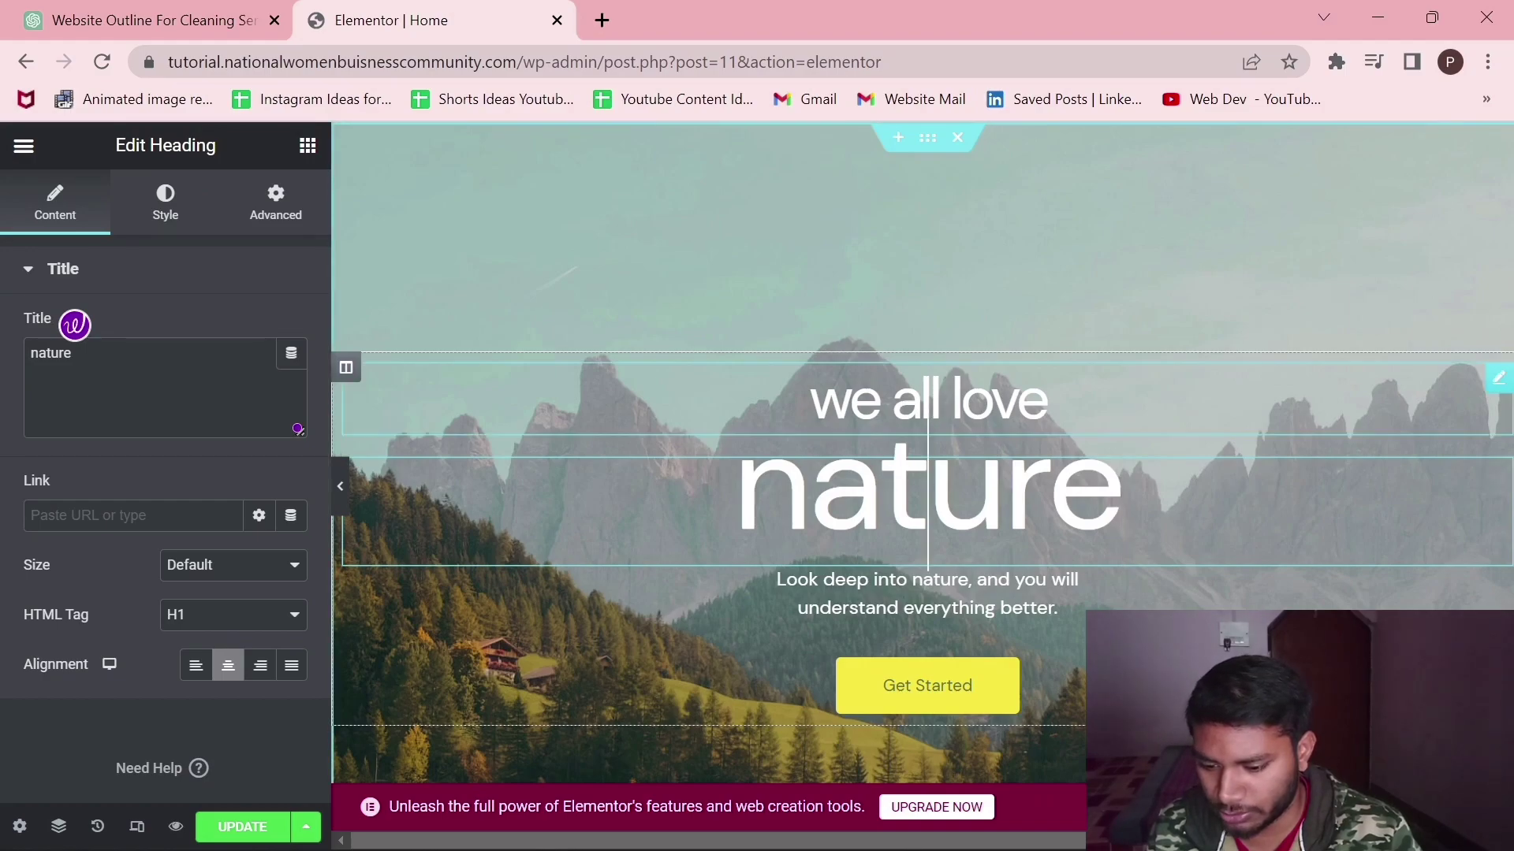
key("ctrl+a")
key("ctrl+v")
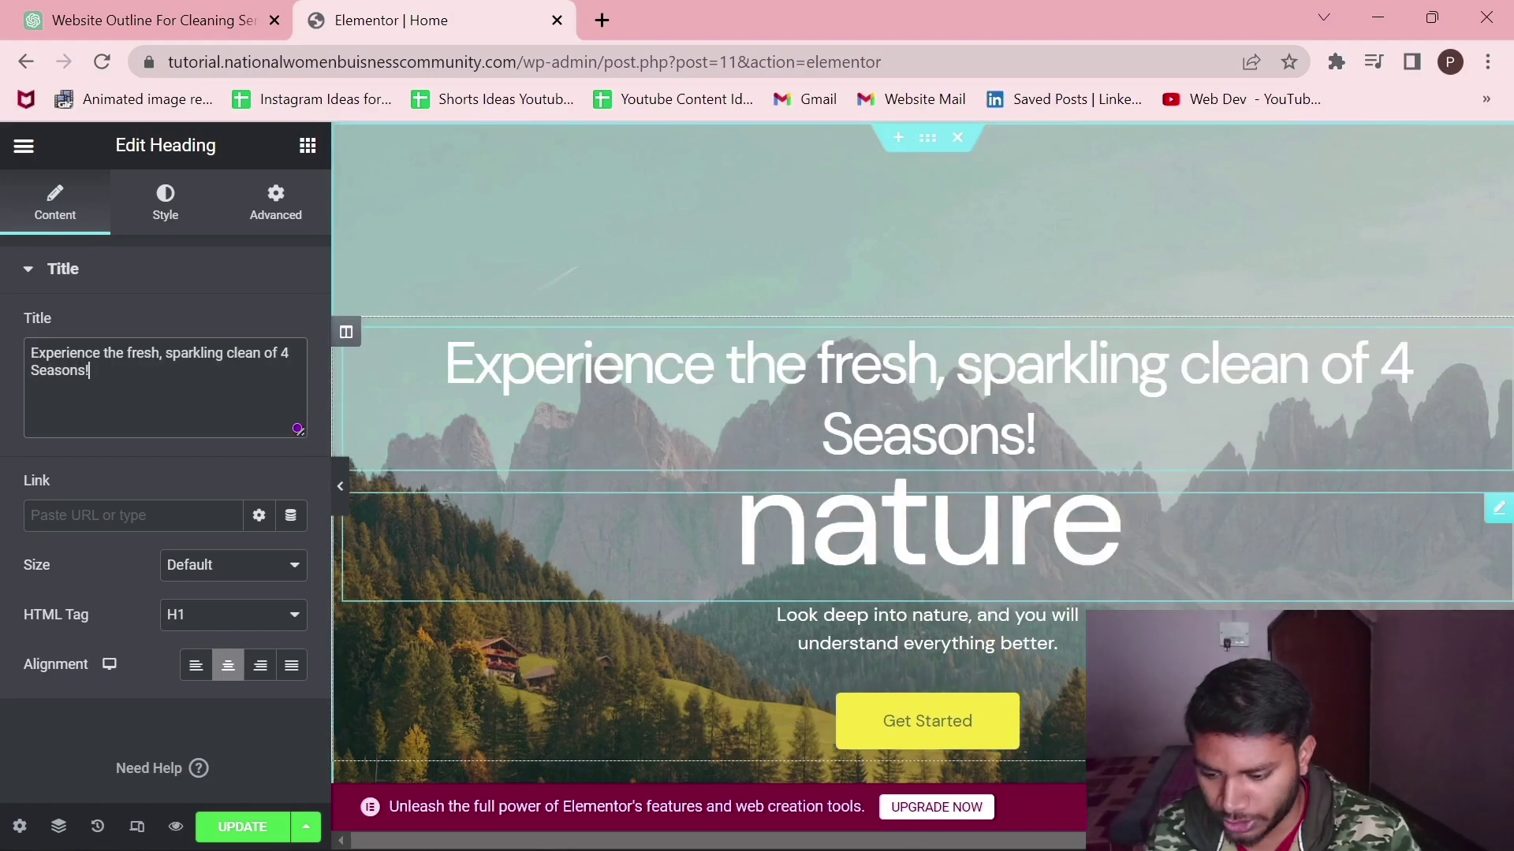
right_click(910, 552)
left_click(928, 822)
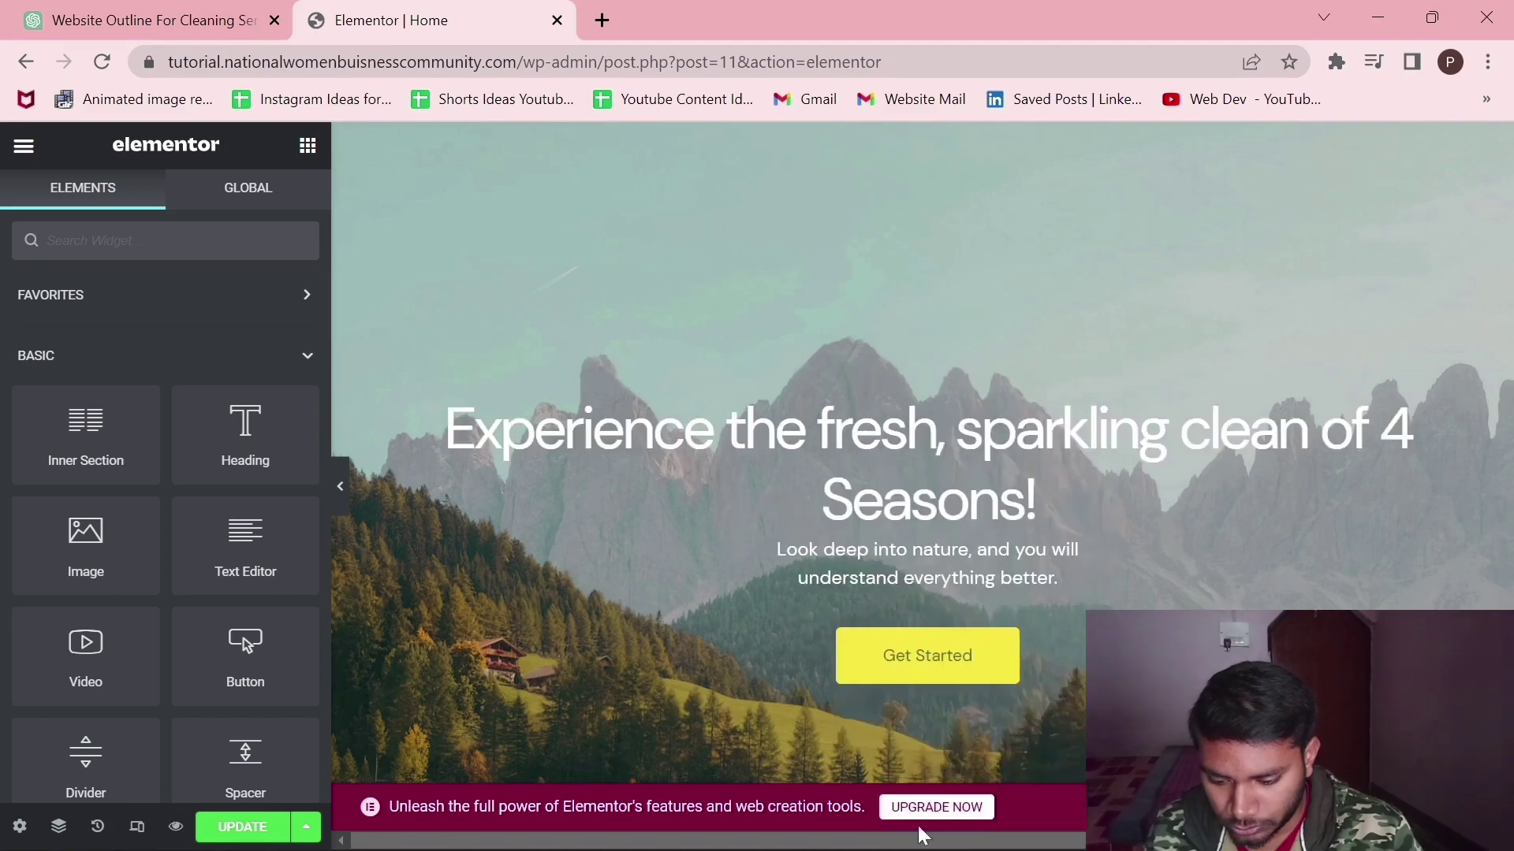
- Darken the hero section by setting its background overlay opacity to 0.48
left_click(928, 138)
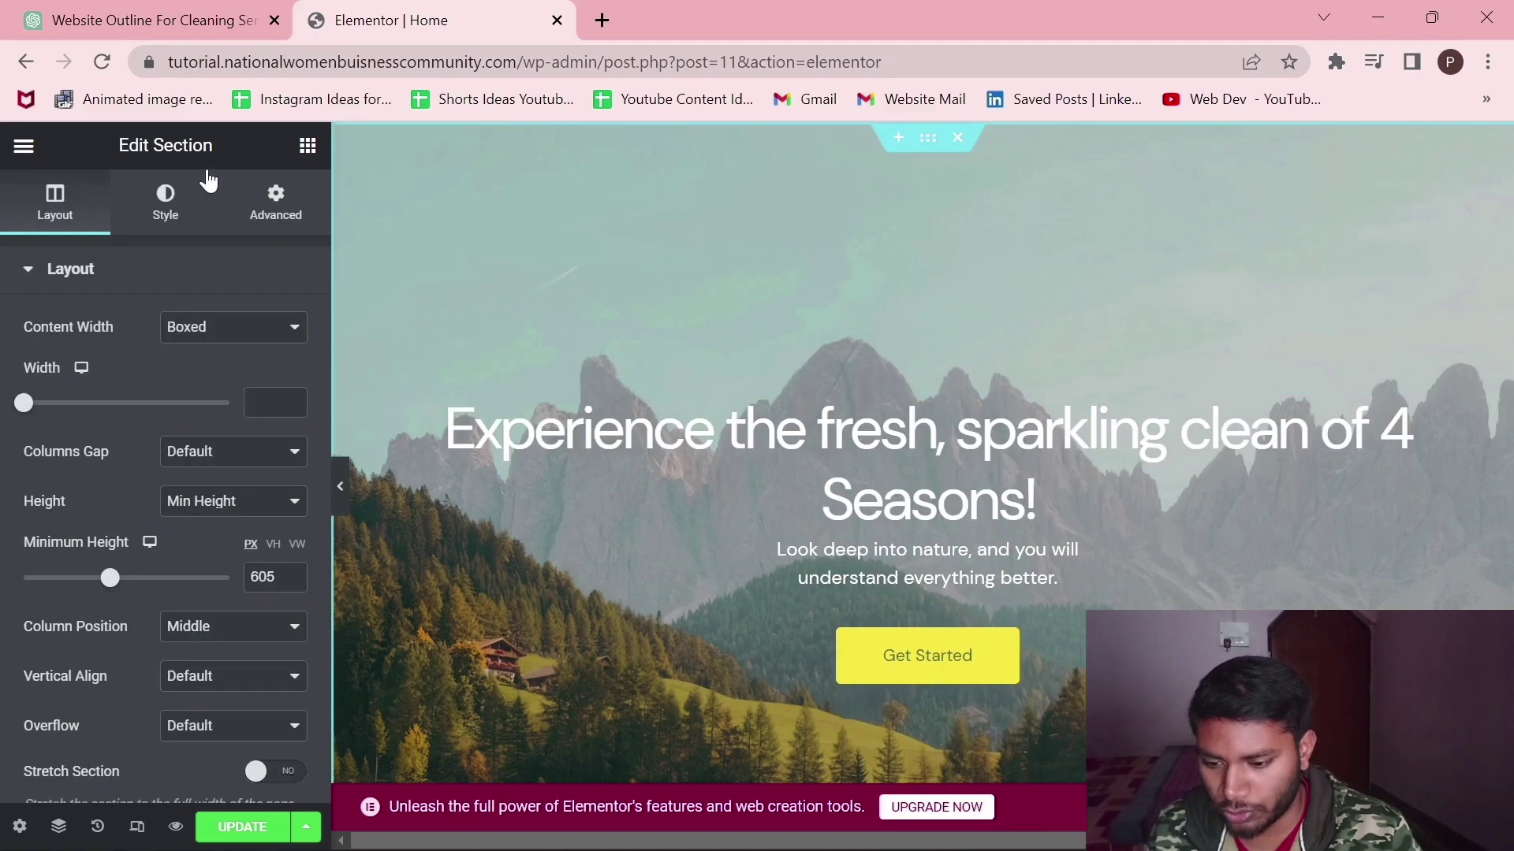
left_click(166, 201)
scroll(93, 707, "down", 3)
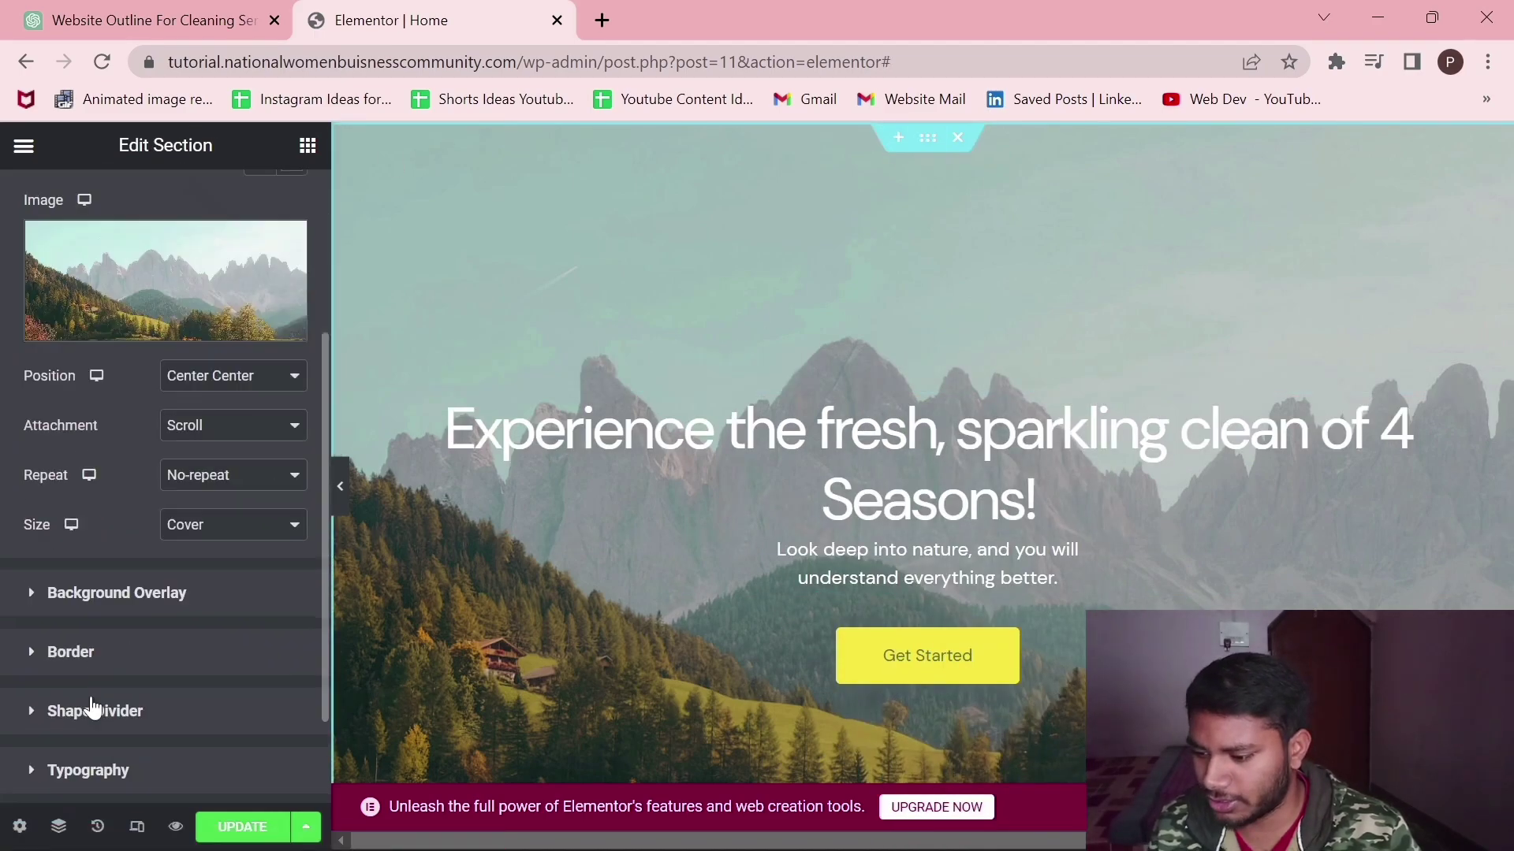
left_click(158, 535)
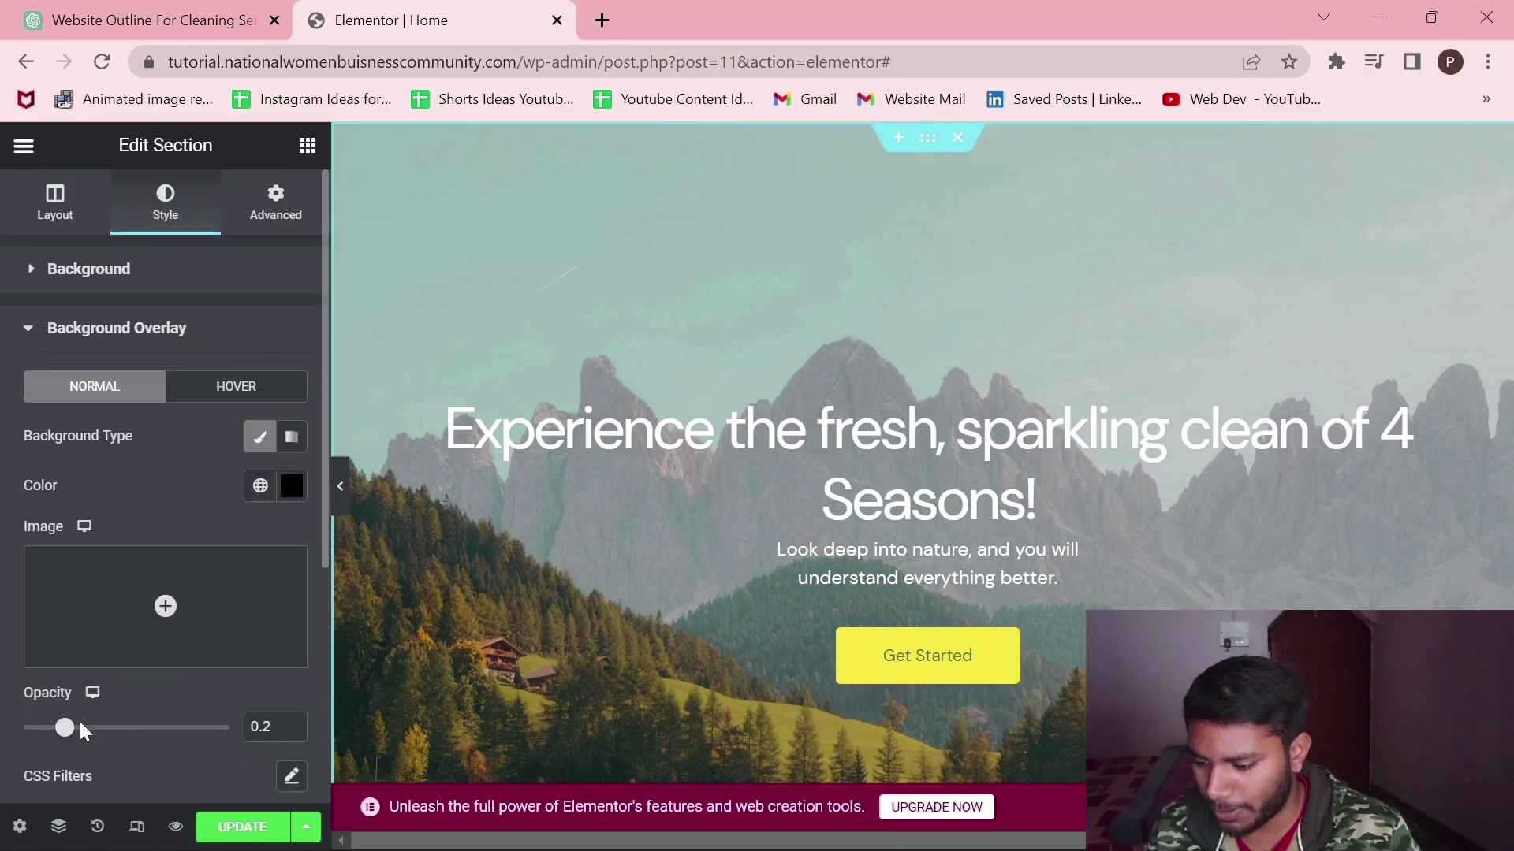
left_click_drag(66, 731, 121, 730)
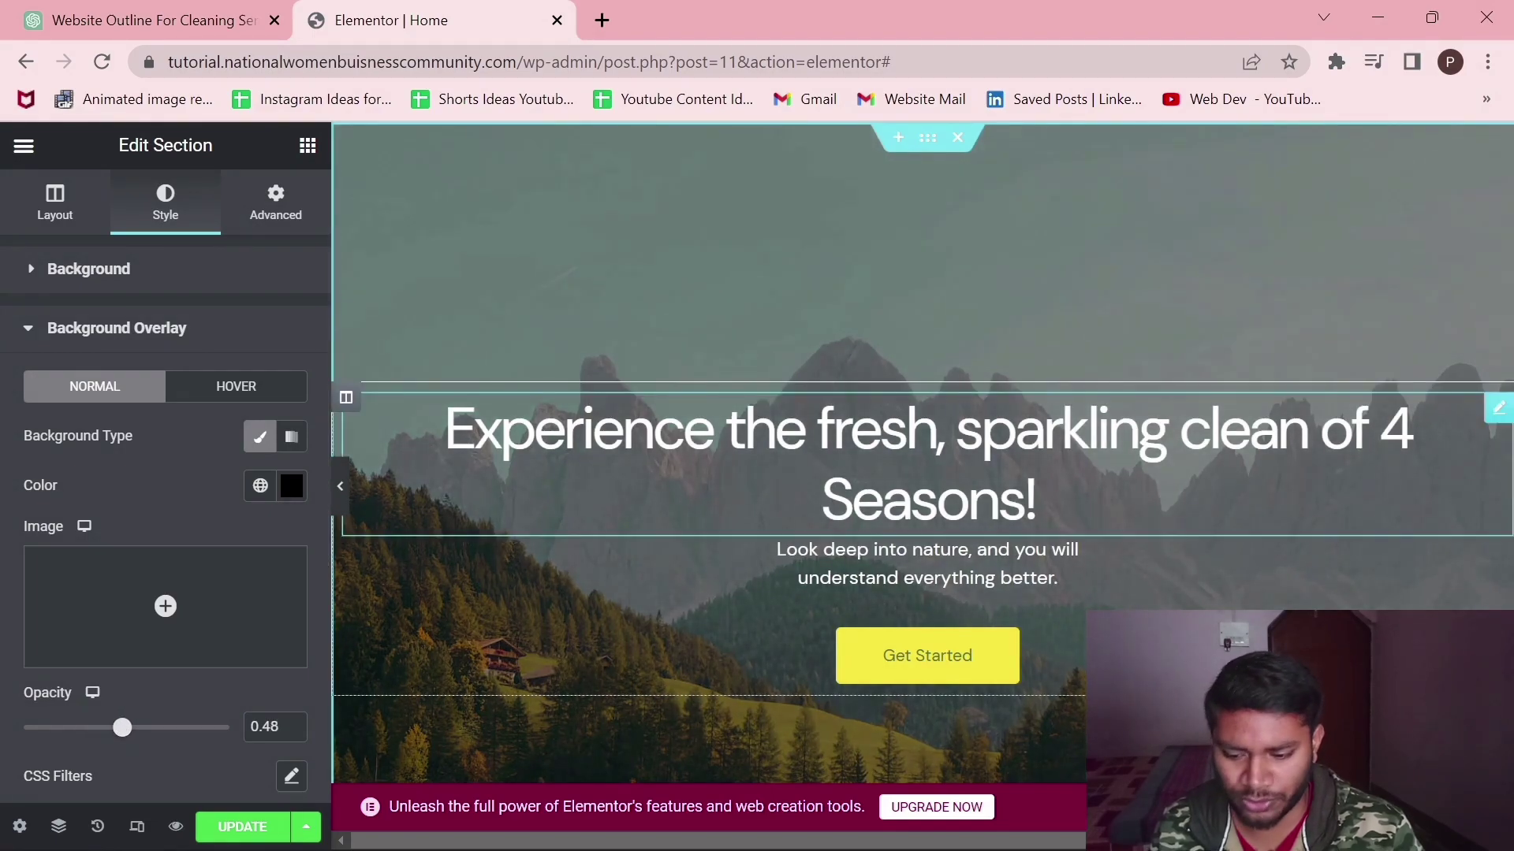
- Replace the hero paragraph with ChatGPT's tagline "Professional, reliable, and thorough cleaning services." without its opening quotation mark
left_click(193, 20)
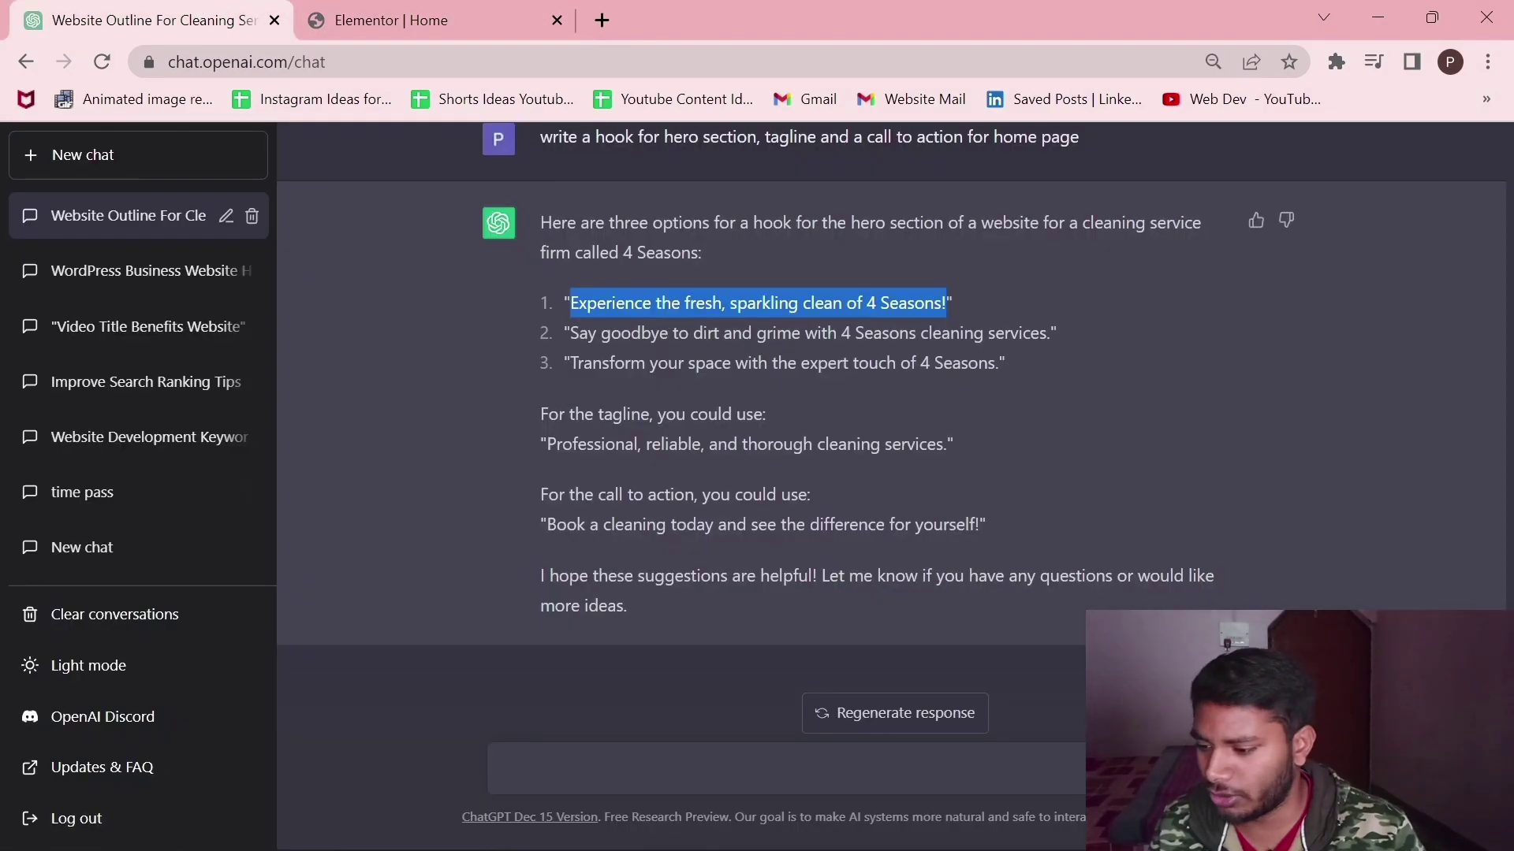
left_click_drag(541, 444, 943, 444)
left_click(430, 19)
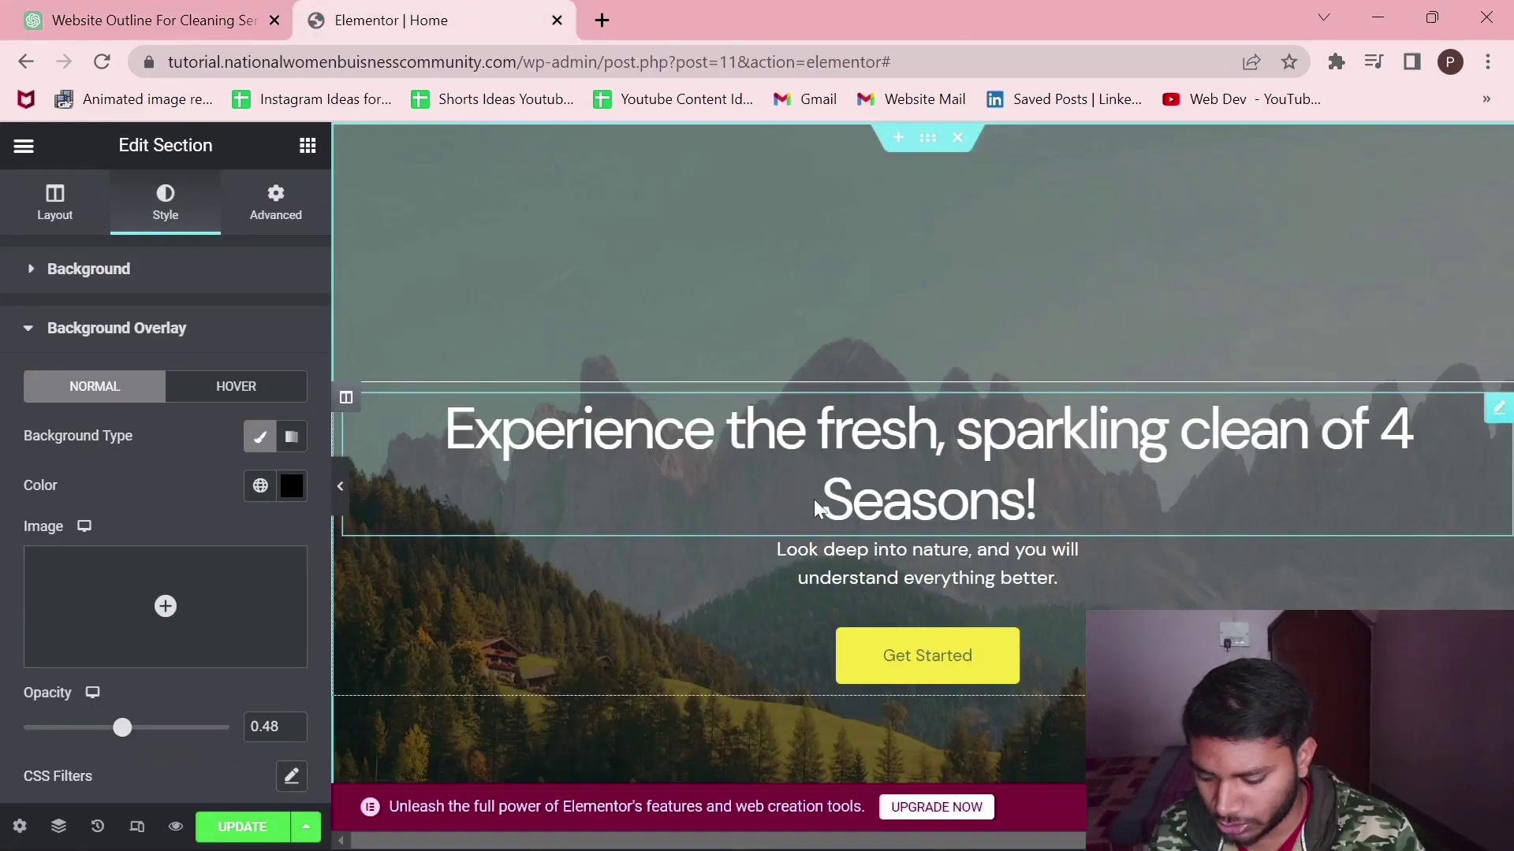
left_click(1057, 577)
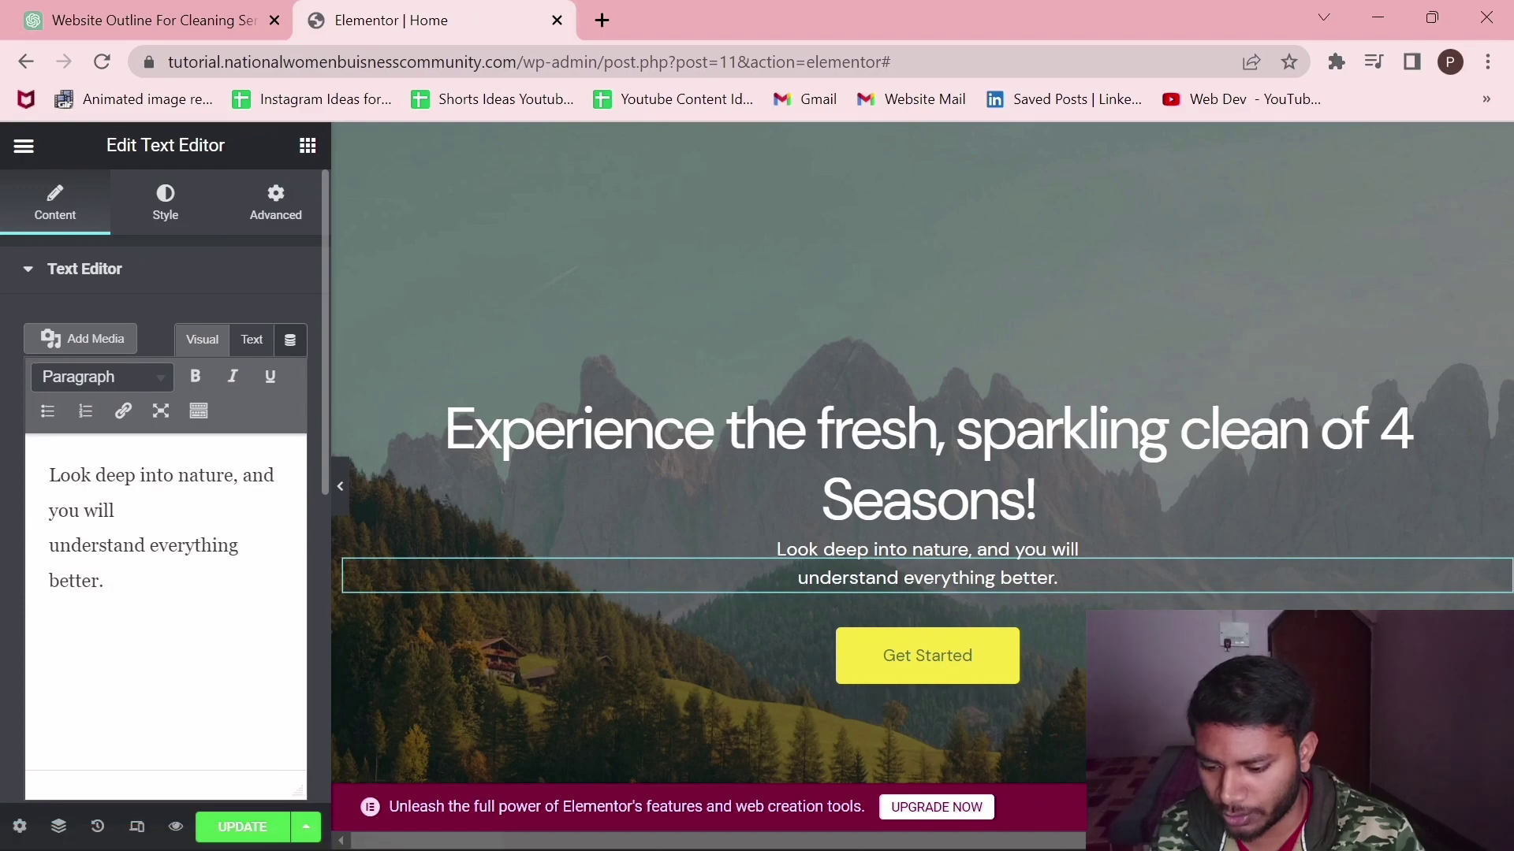
key("ctrl+a")
type("\"Professional, reliable, and thorough cleaning services.")
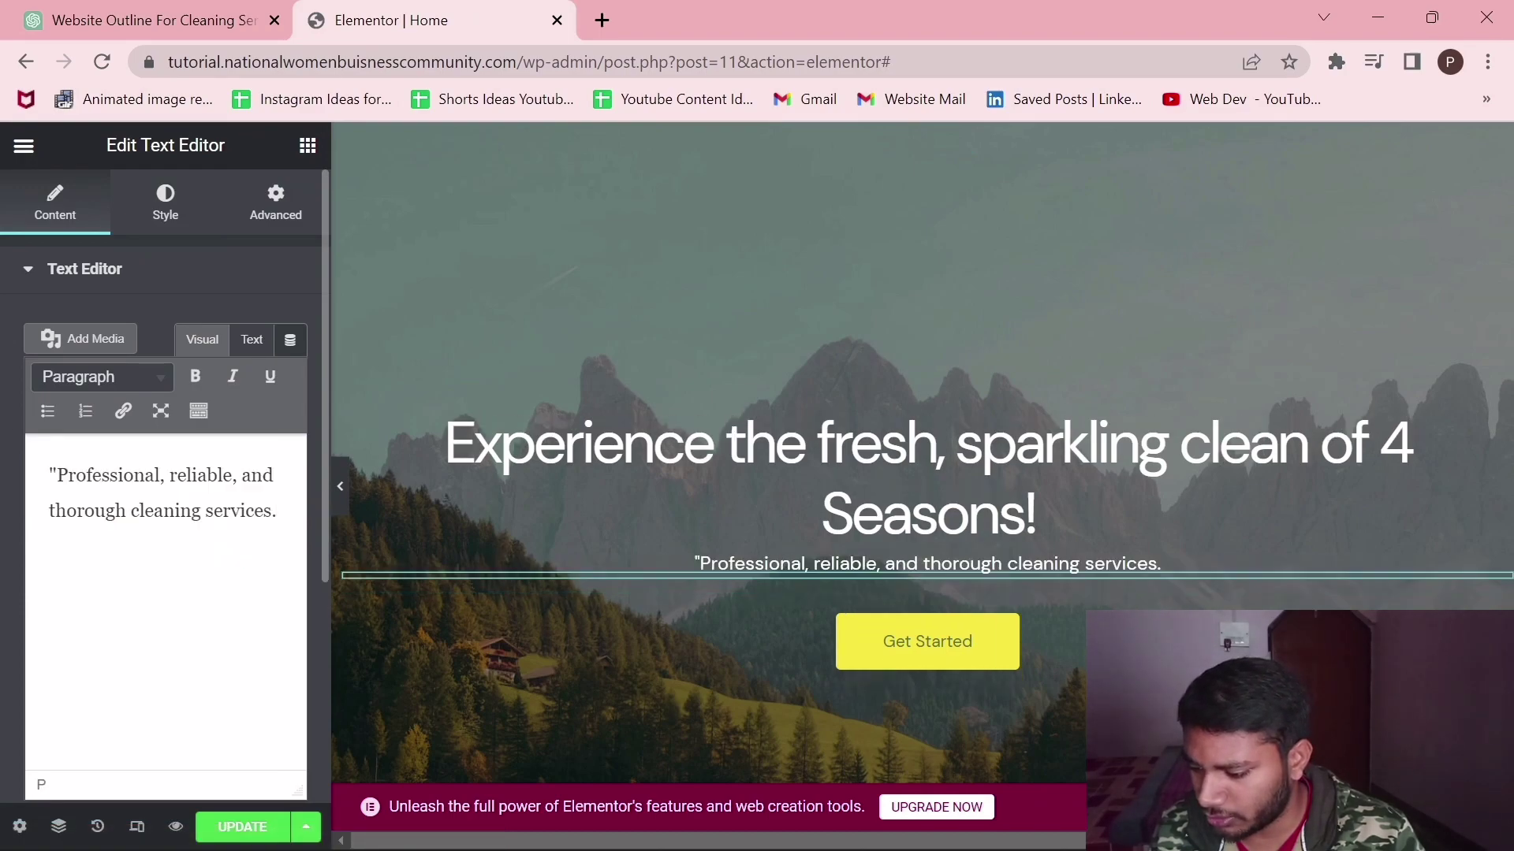
key("BackSpace")
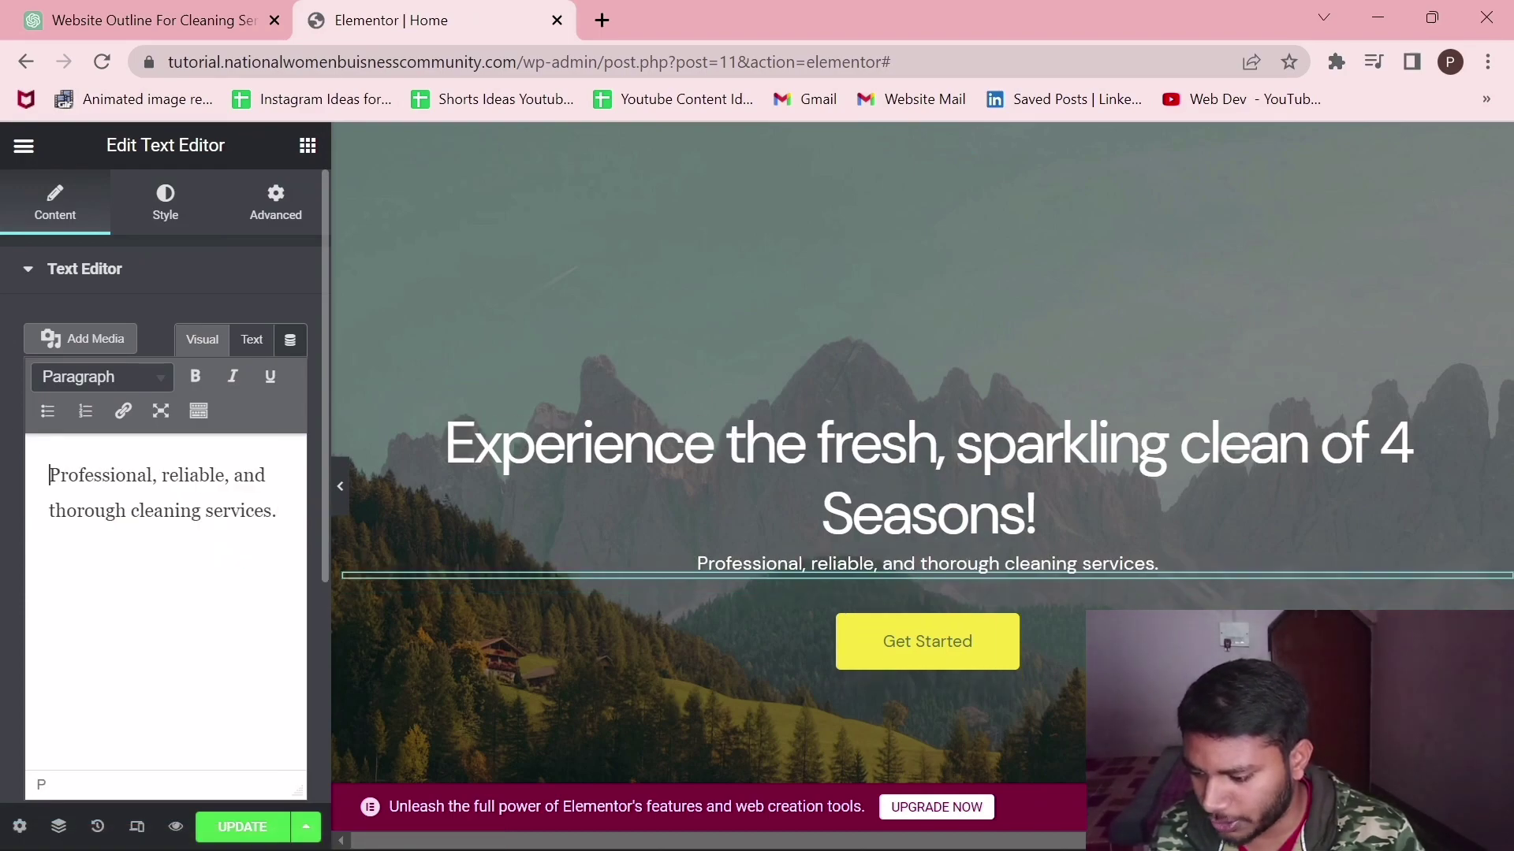
- Copy "Book a cleaning" from ChatGPT's call to action and use it as the hero button's text
left_click(155, 9)
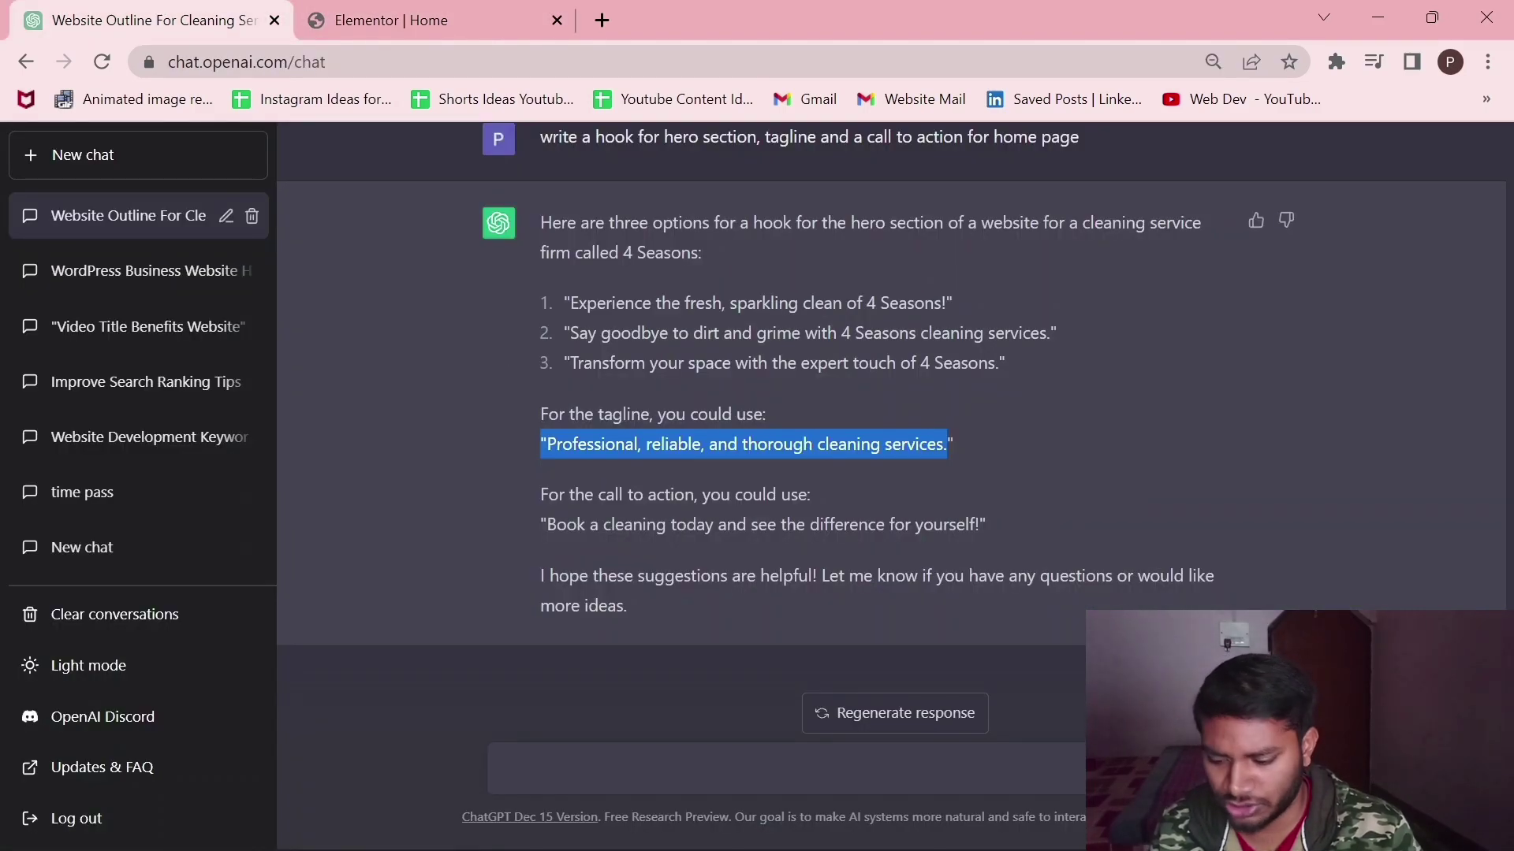
left_click_drag(546, 525, 666, 525)
key("ctrl+c")
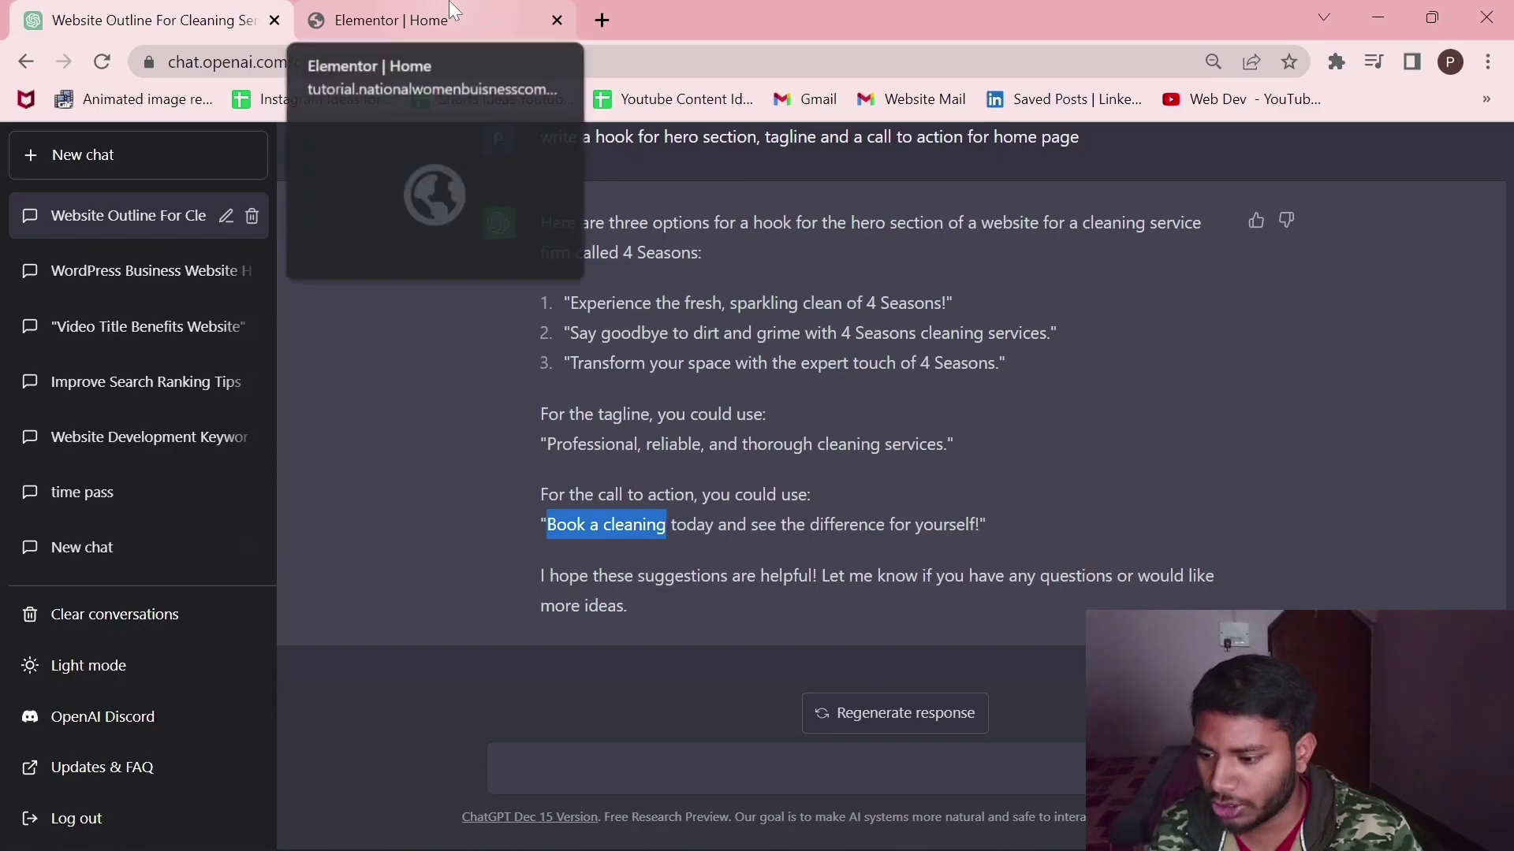
left_click(426, 19)
scroll(865, 472, "down", 2)
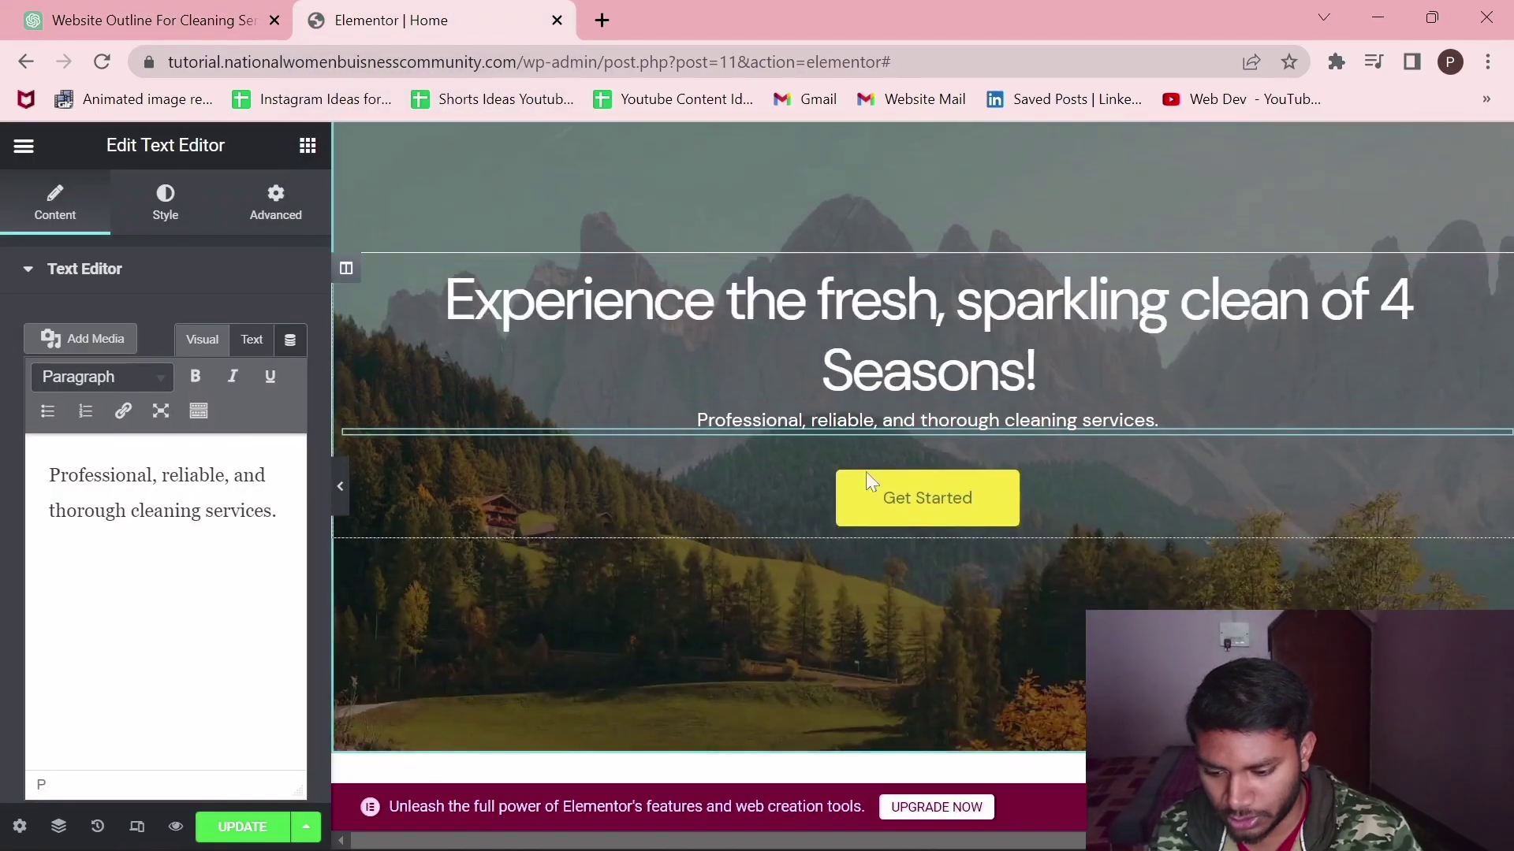
left_click(949, 511)
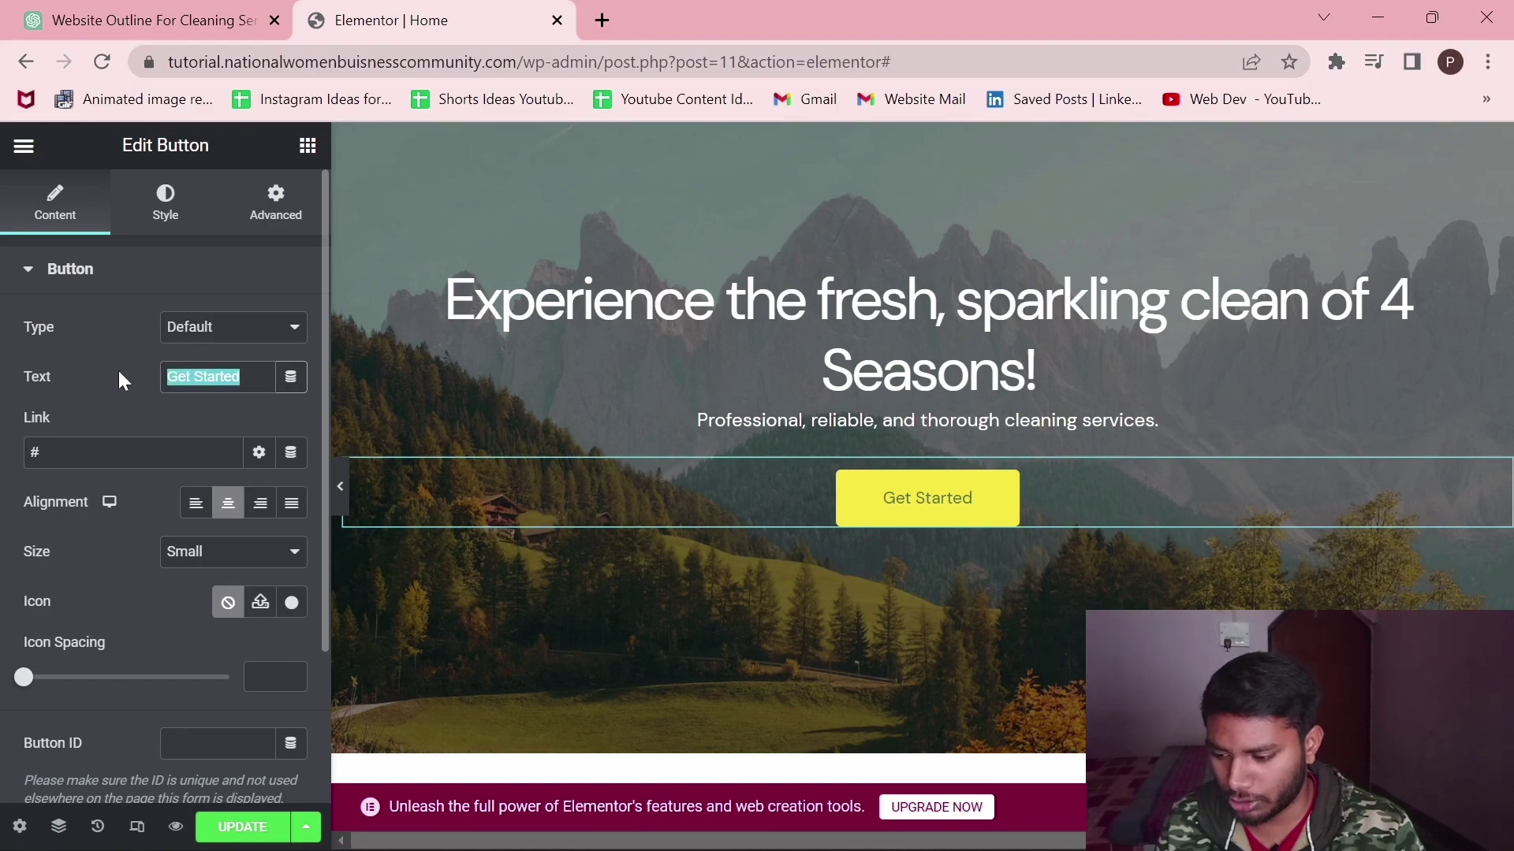
key("ctrl+v")
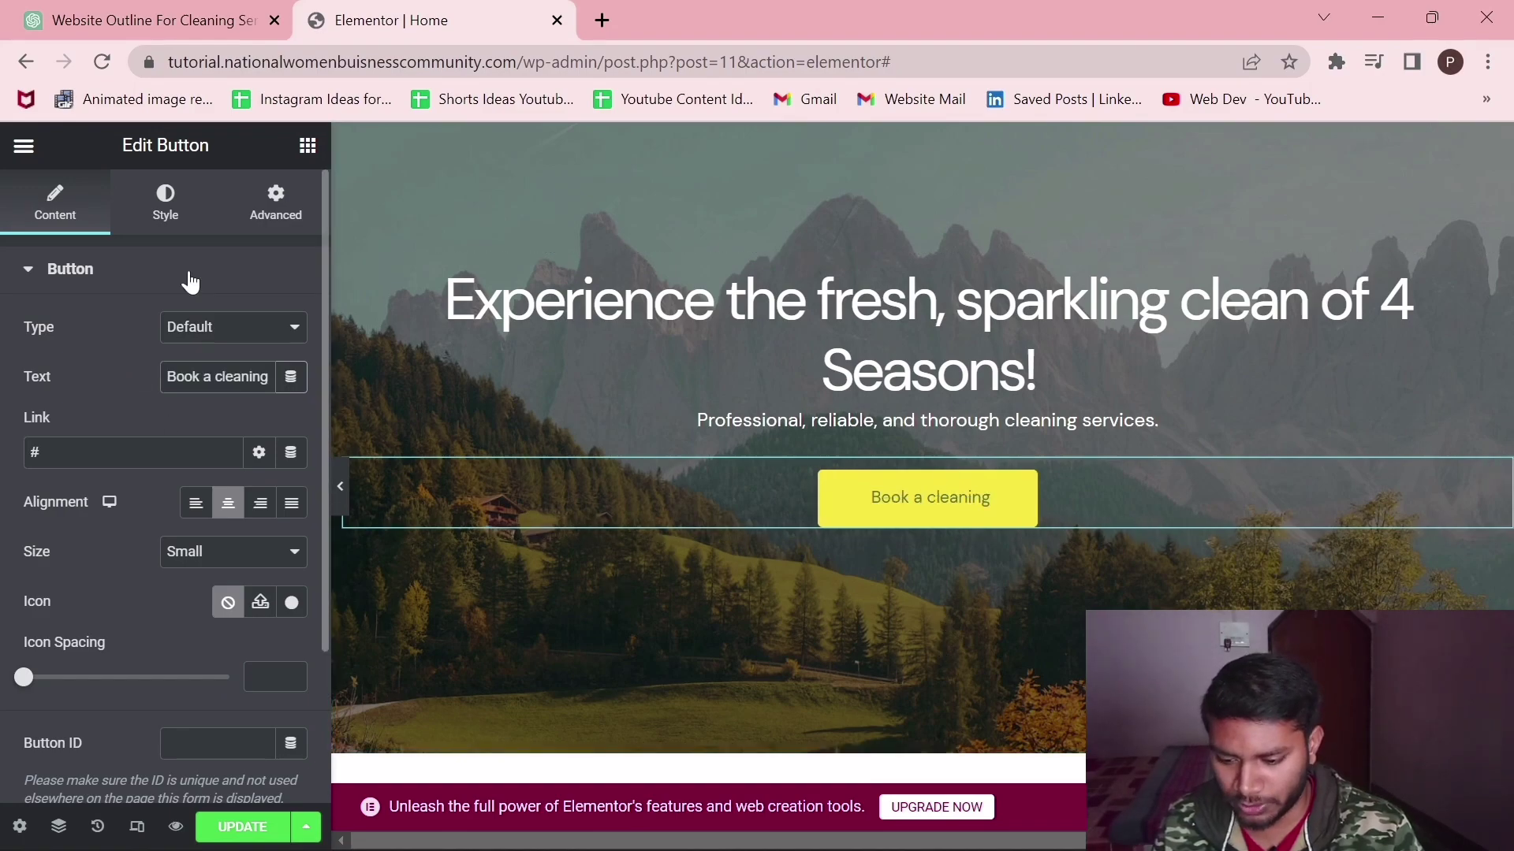
- Set the hero button's normal text color to black, after trying white
left_click(164, 211)
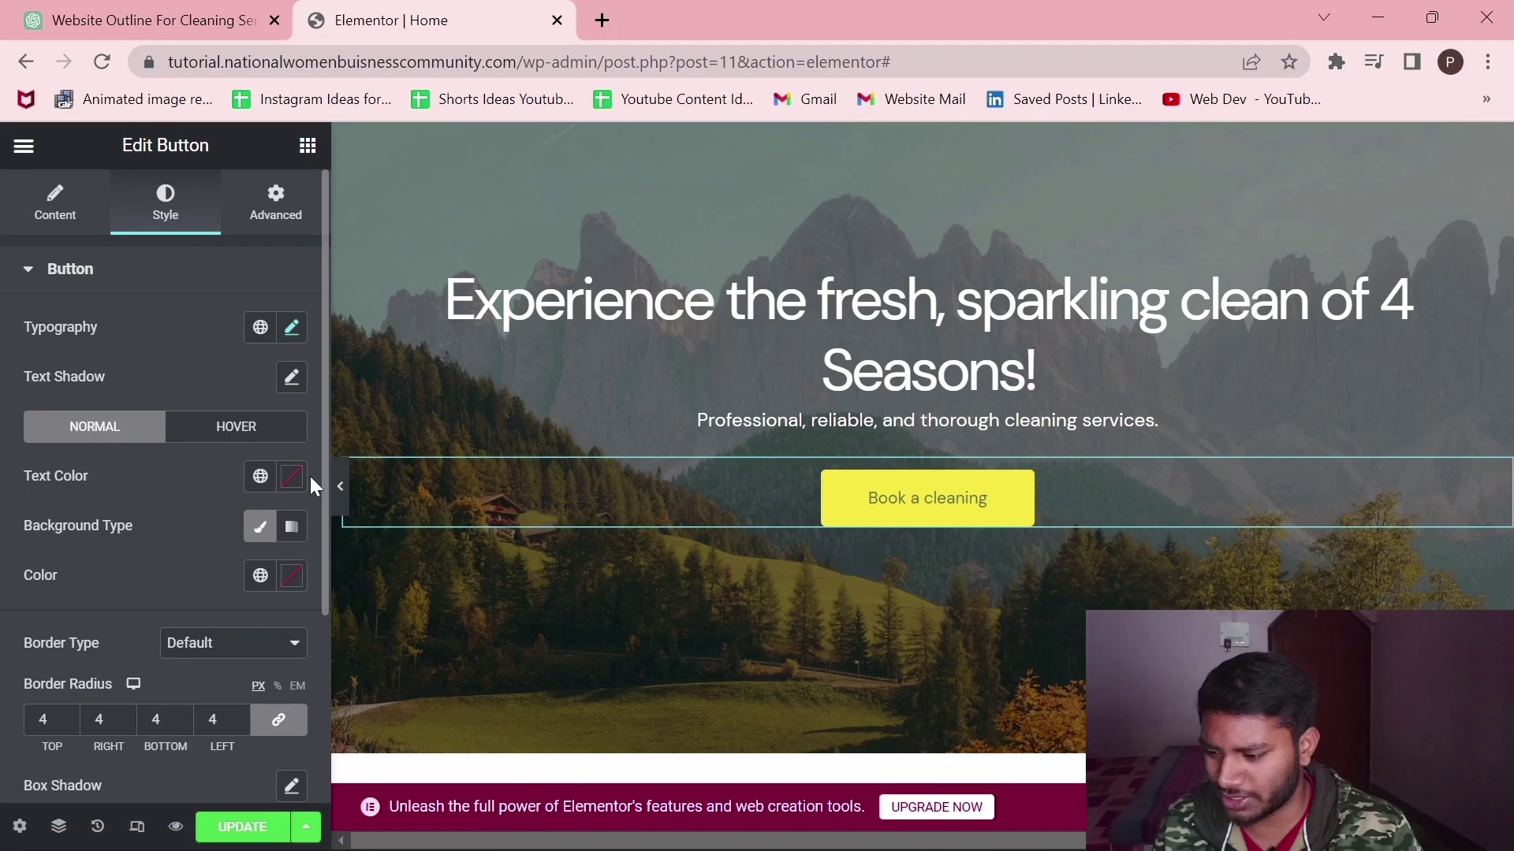
left_click(292, 482)
left_click_drag(438, 403, 275, 315)
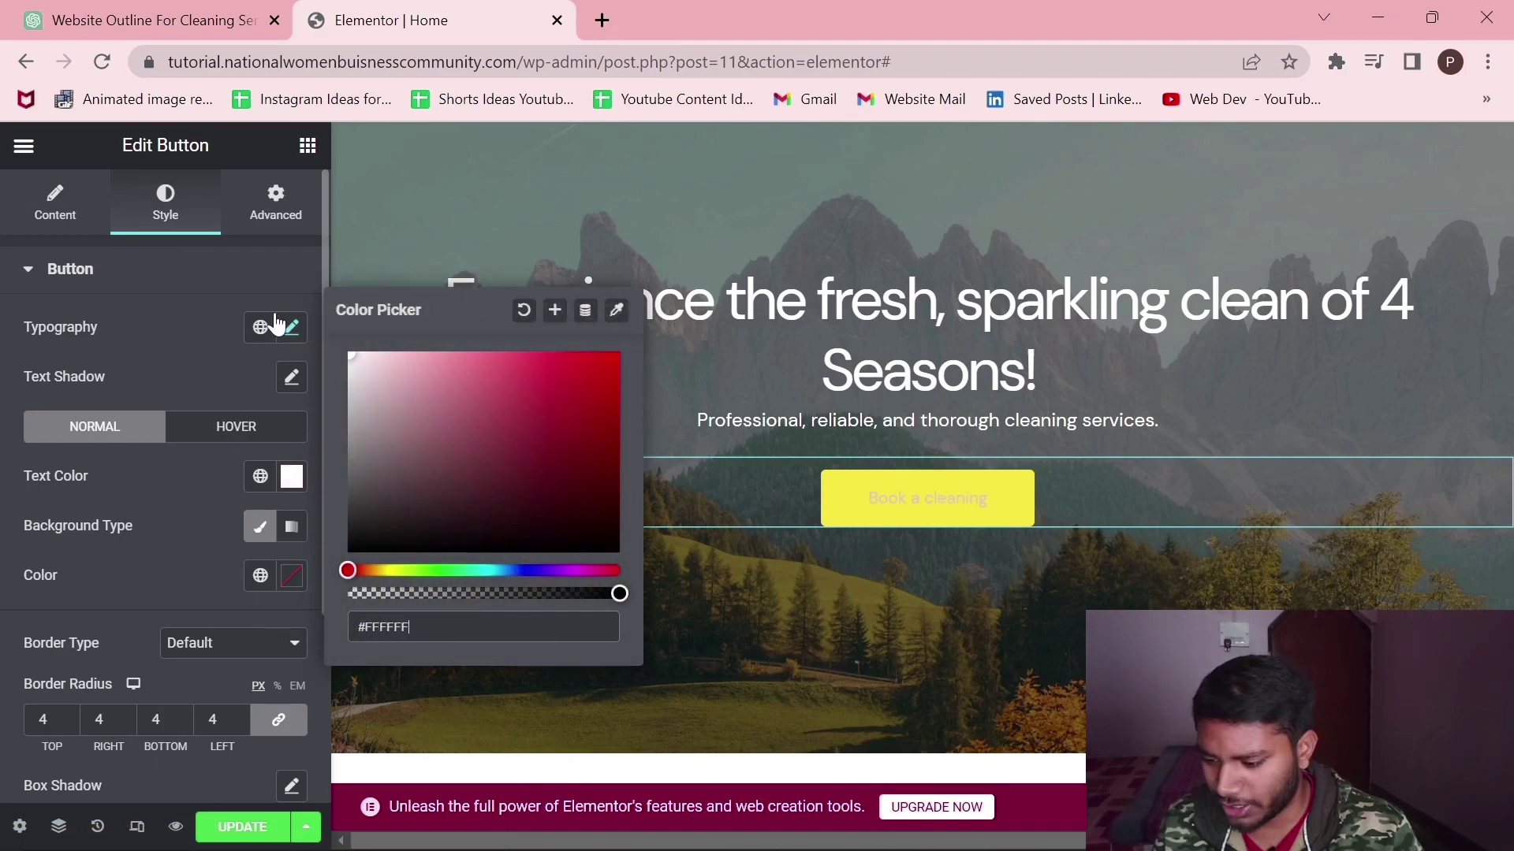
left_click_drag(541, 465, 150, 611)
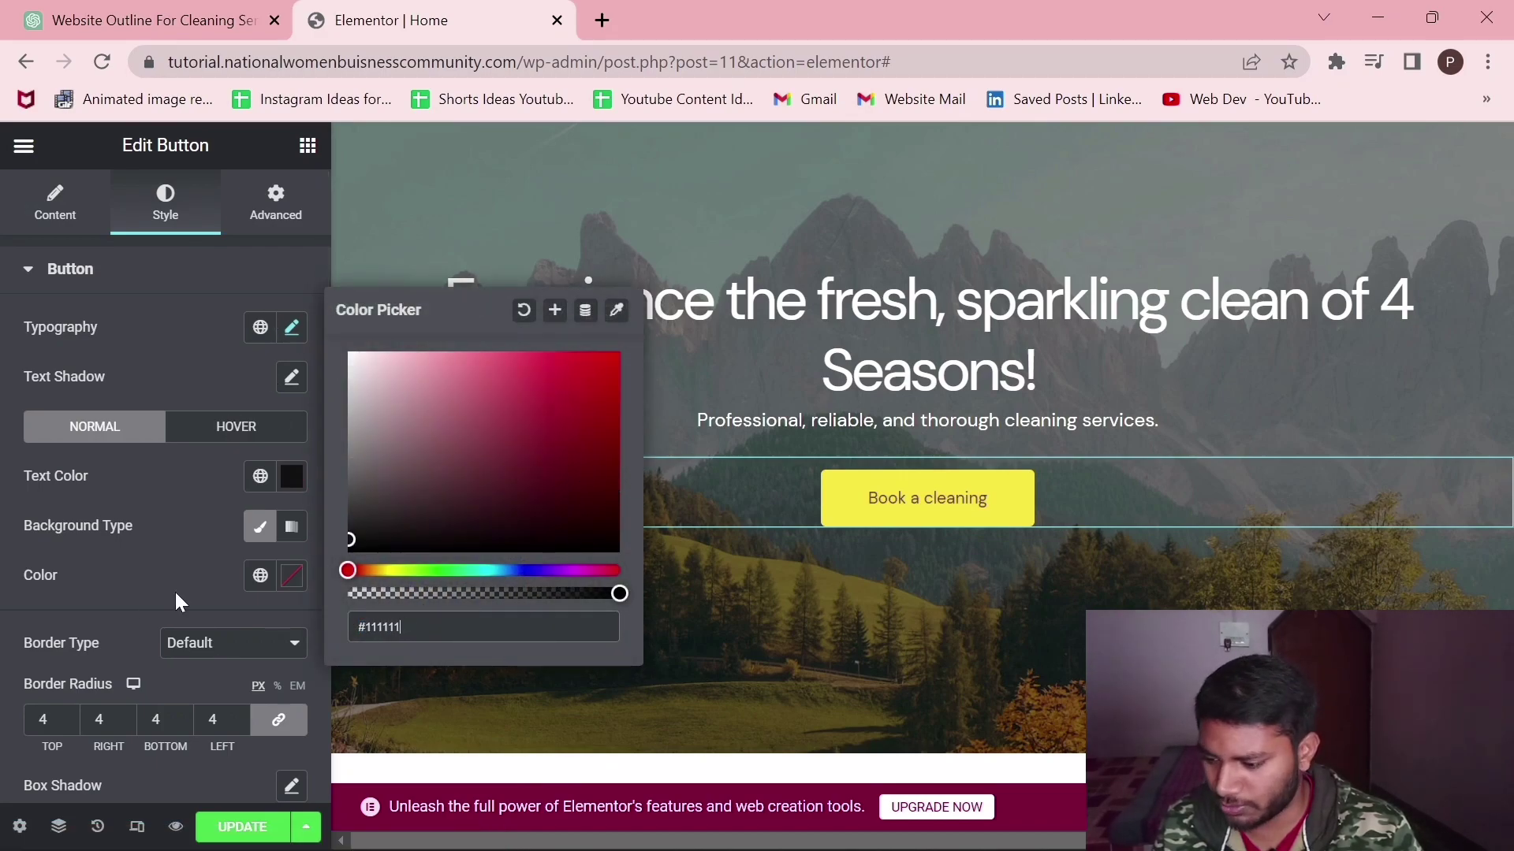
left_click(4, 434)
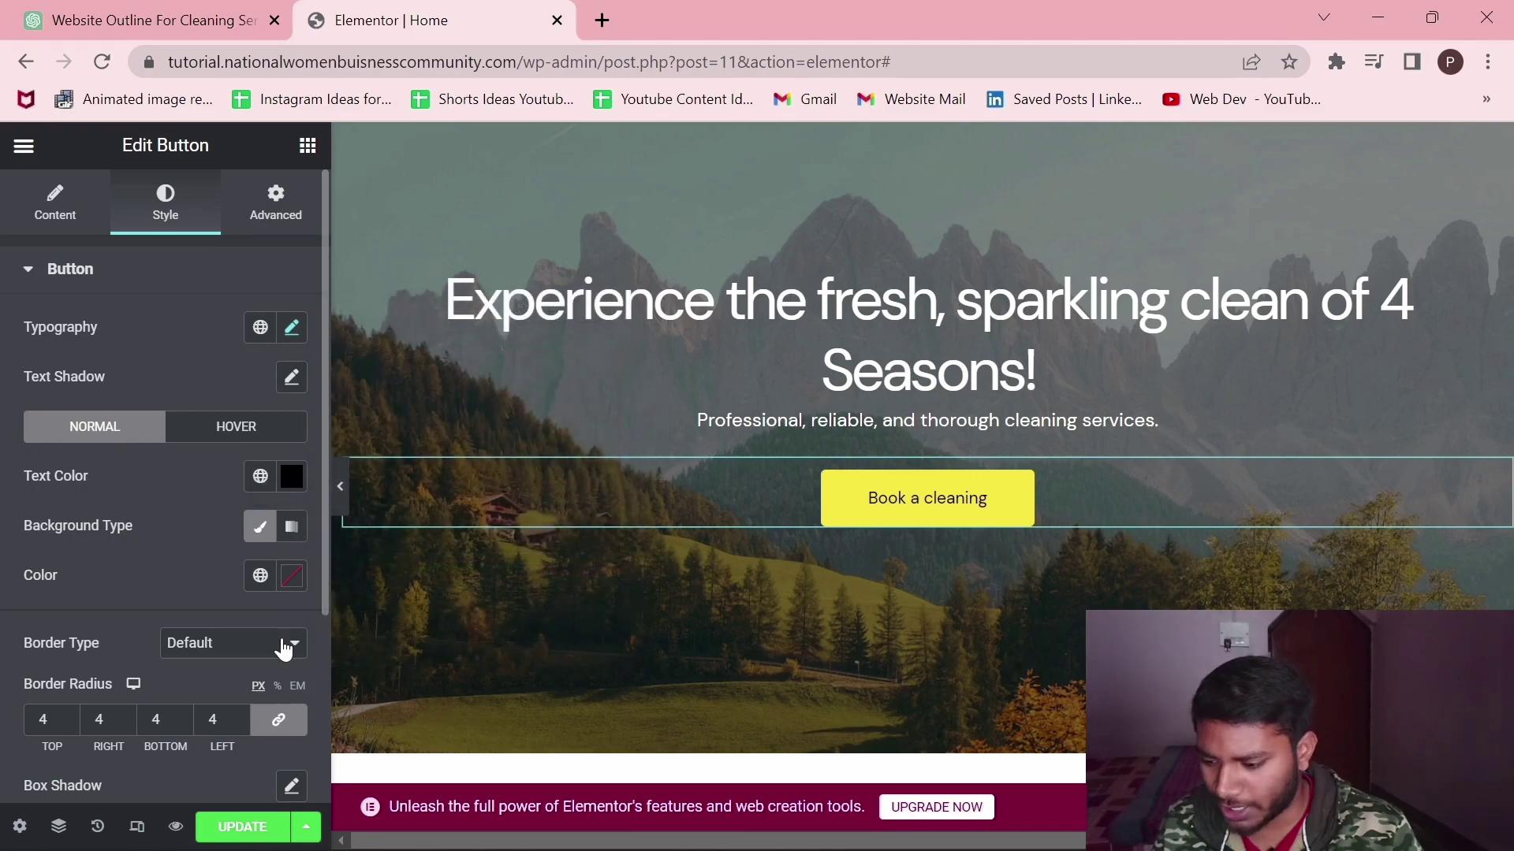
- Set the hero button's typography weight to 500 (Medium)
scroll(281, 639, "down", 3)
scroll(293, 560, "up", 3)
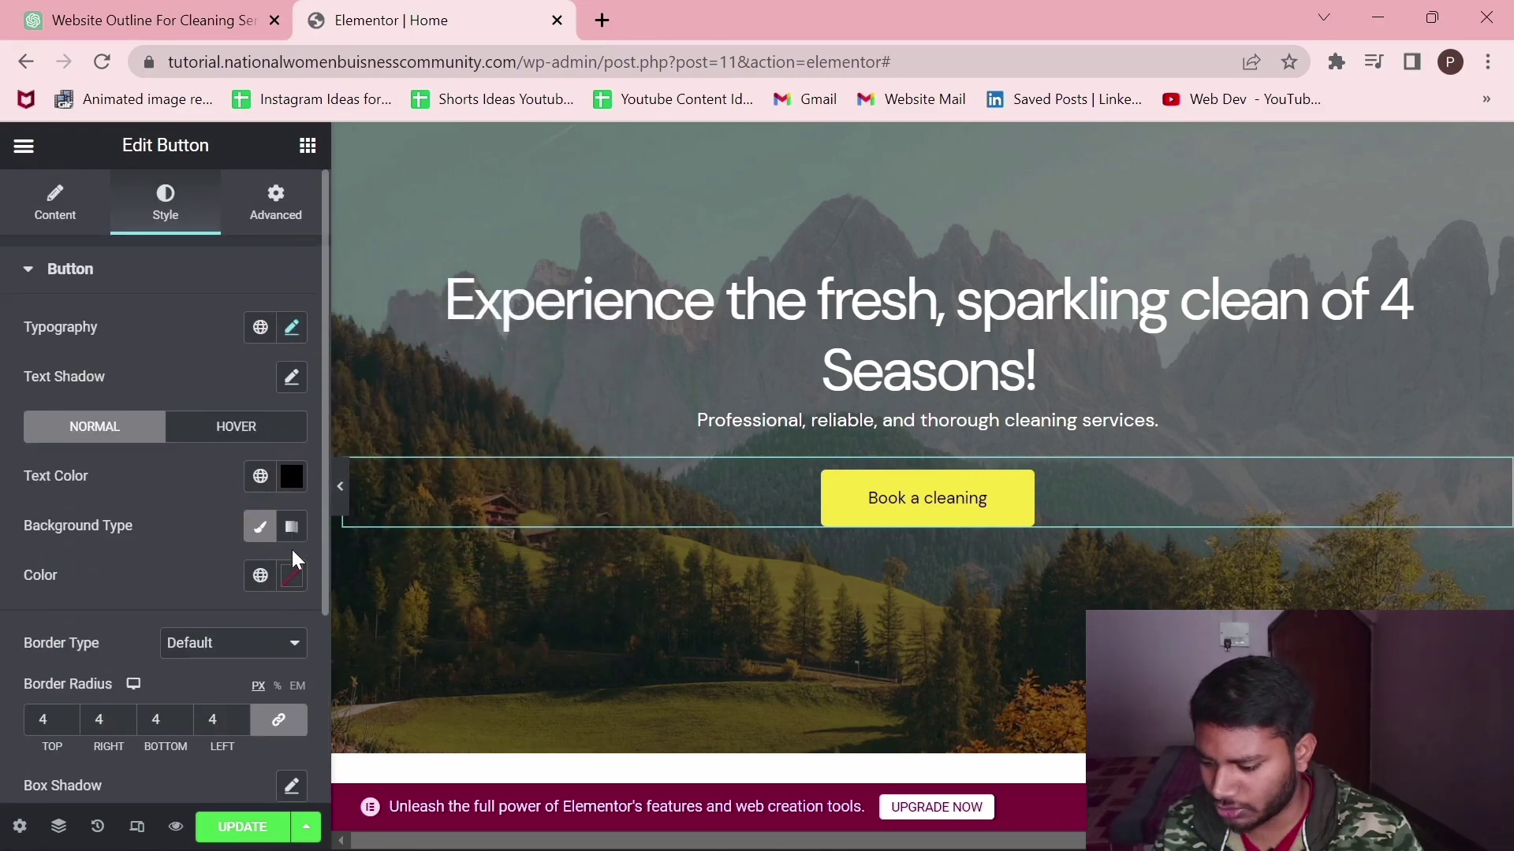
left_click(293, 328)
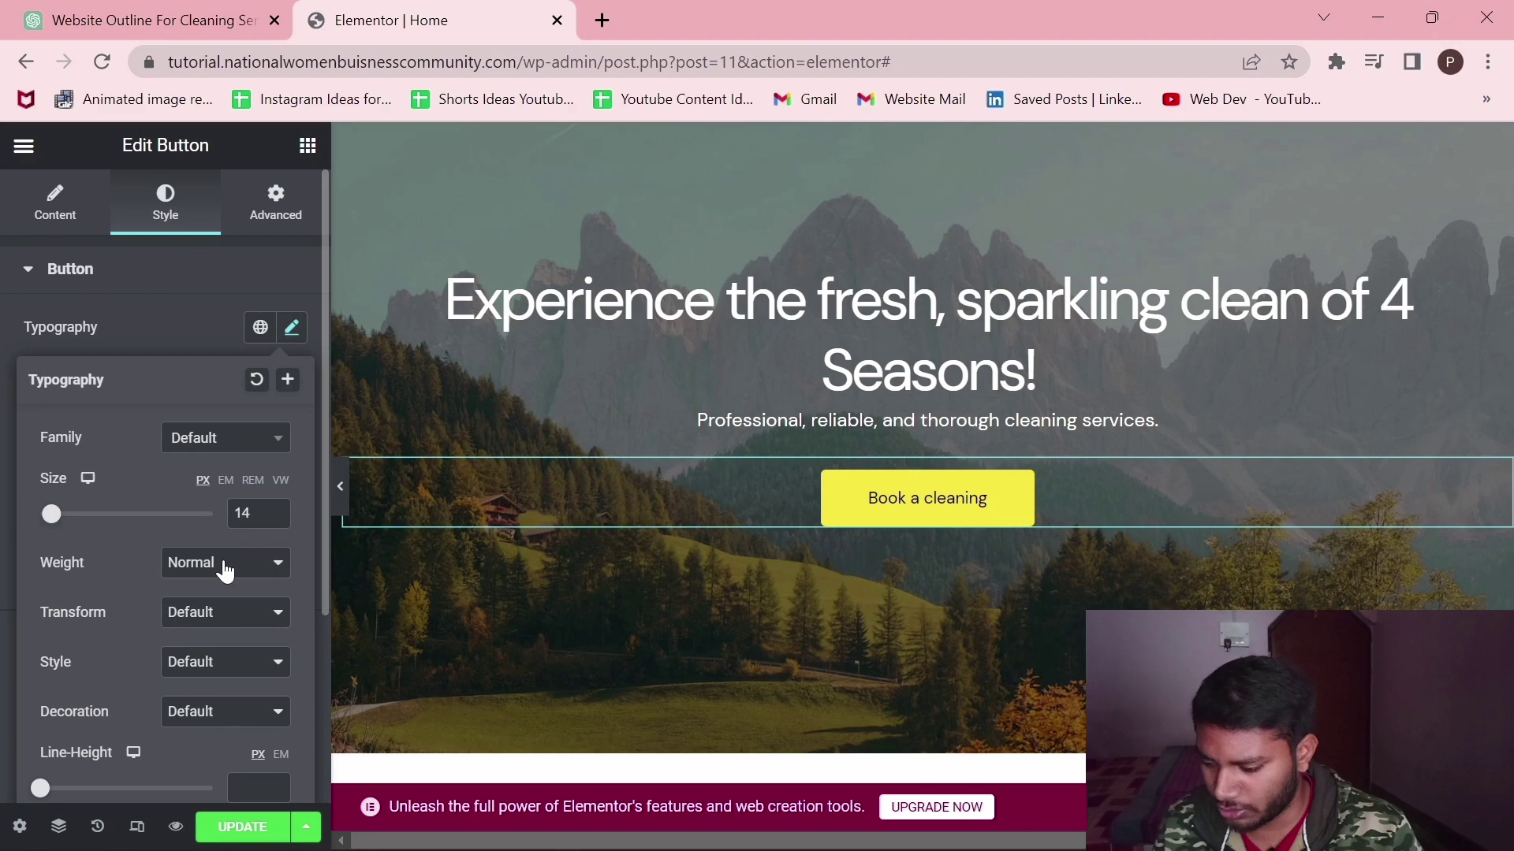
left_click(226, 566)
left_click(198, 660)
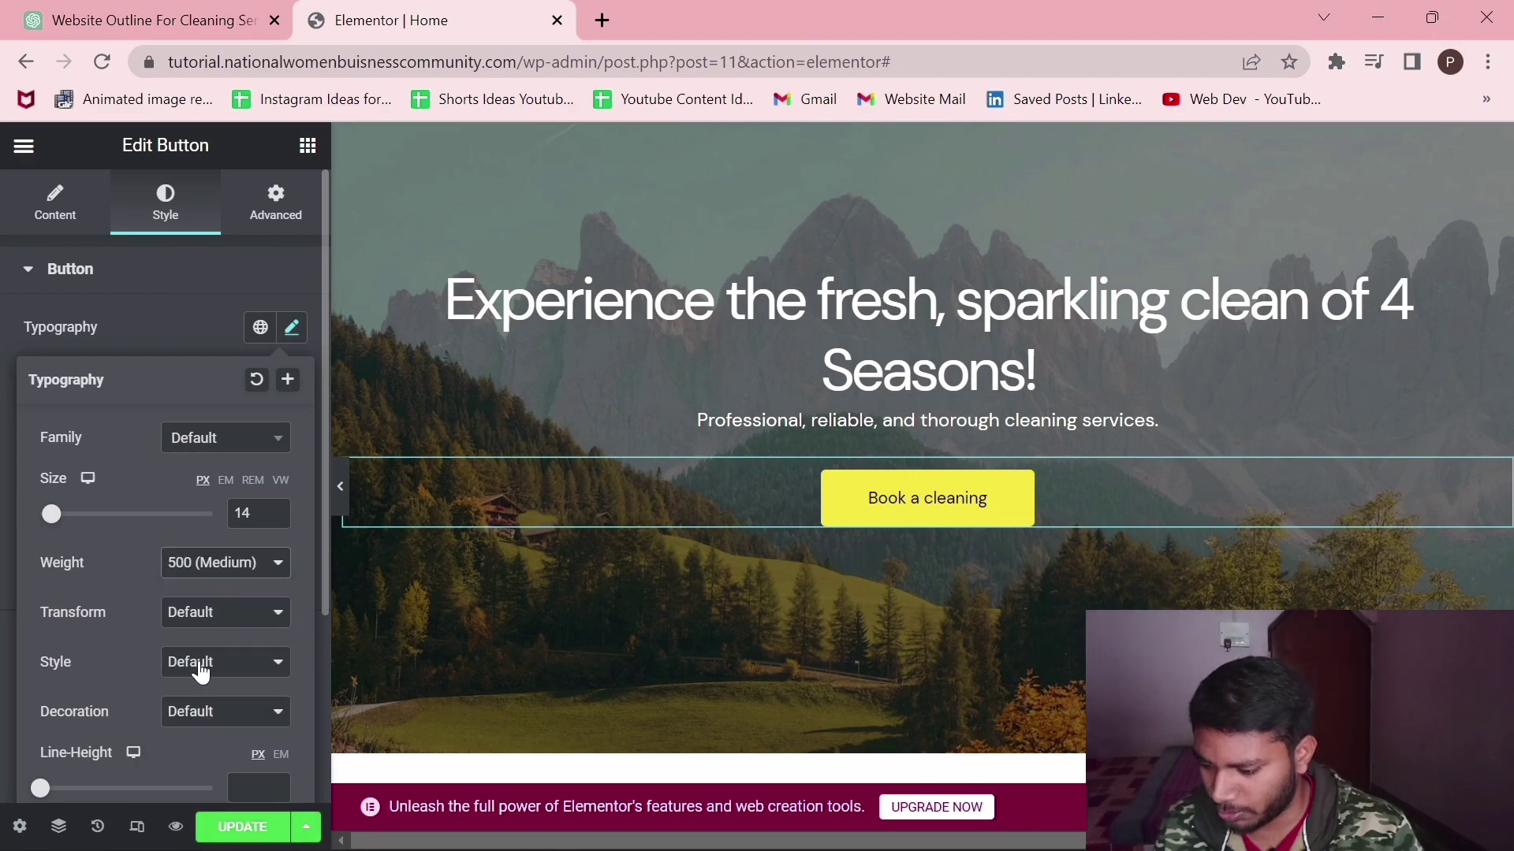
left_click(3, 465)
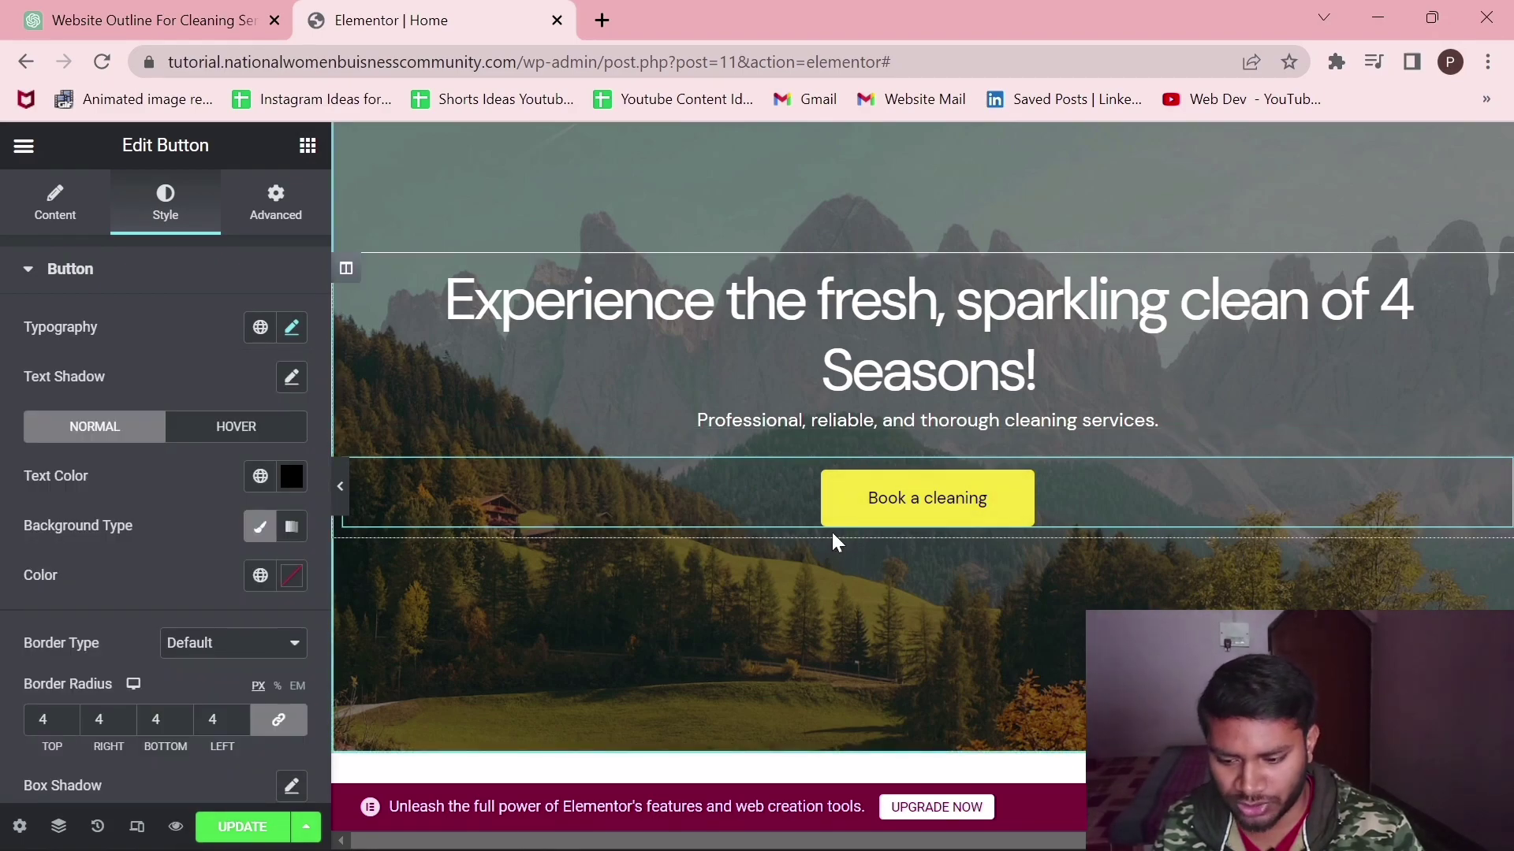
- Open the hero section's background image for replacement and search the free images for "cleaning"
scroll(829, 536, "down", 3)
scroll(829, 536, "up", 4)
scroll(831, 541, "down", 1)
scroll(831, 541, "up", 2)
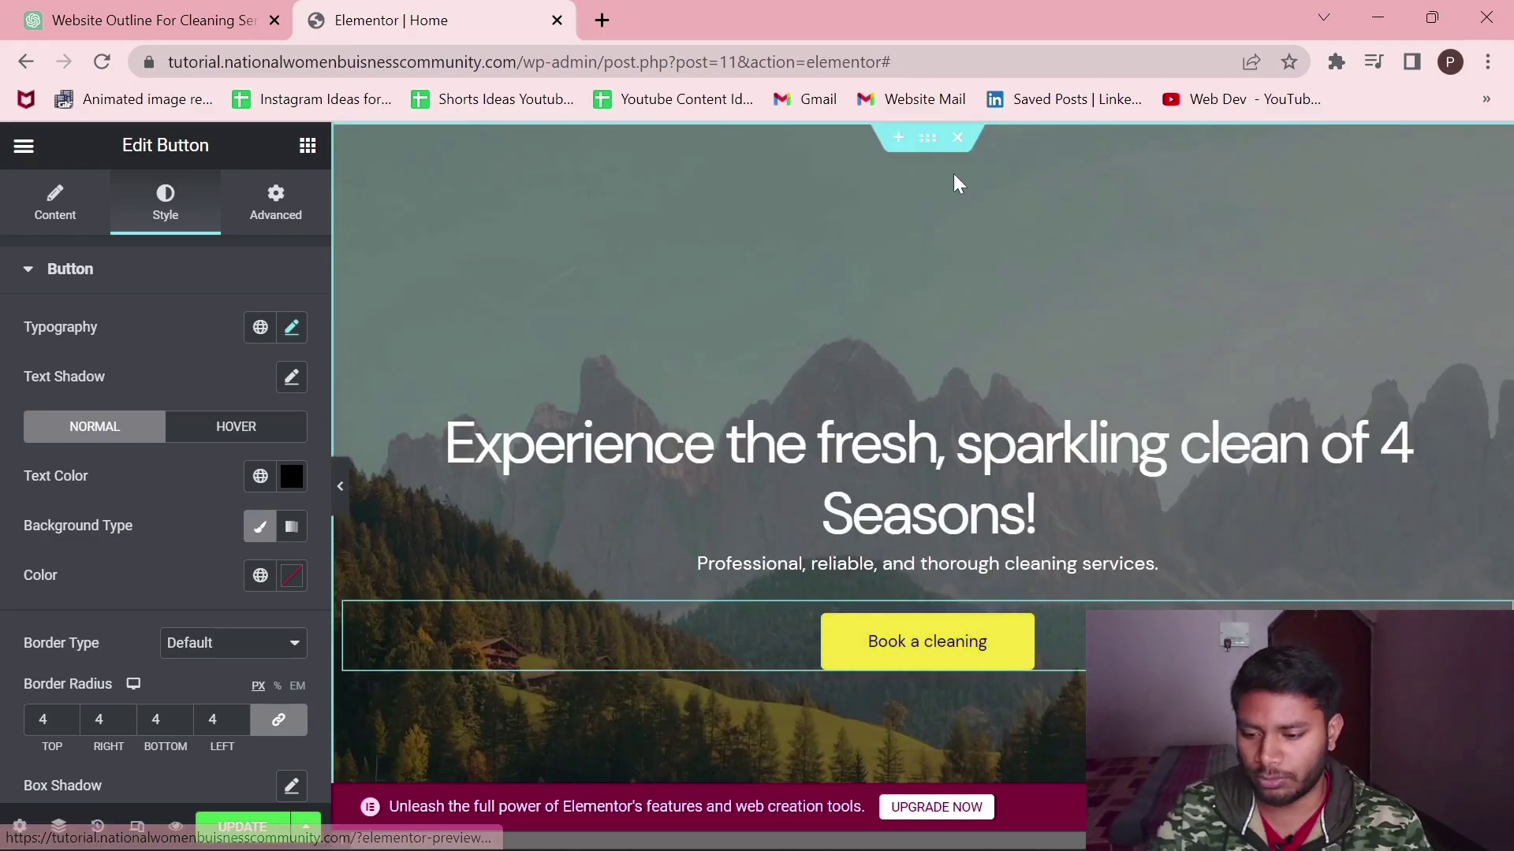
left_click(170, 207)
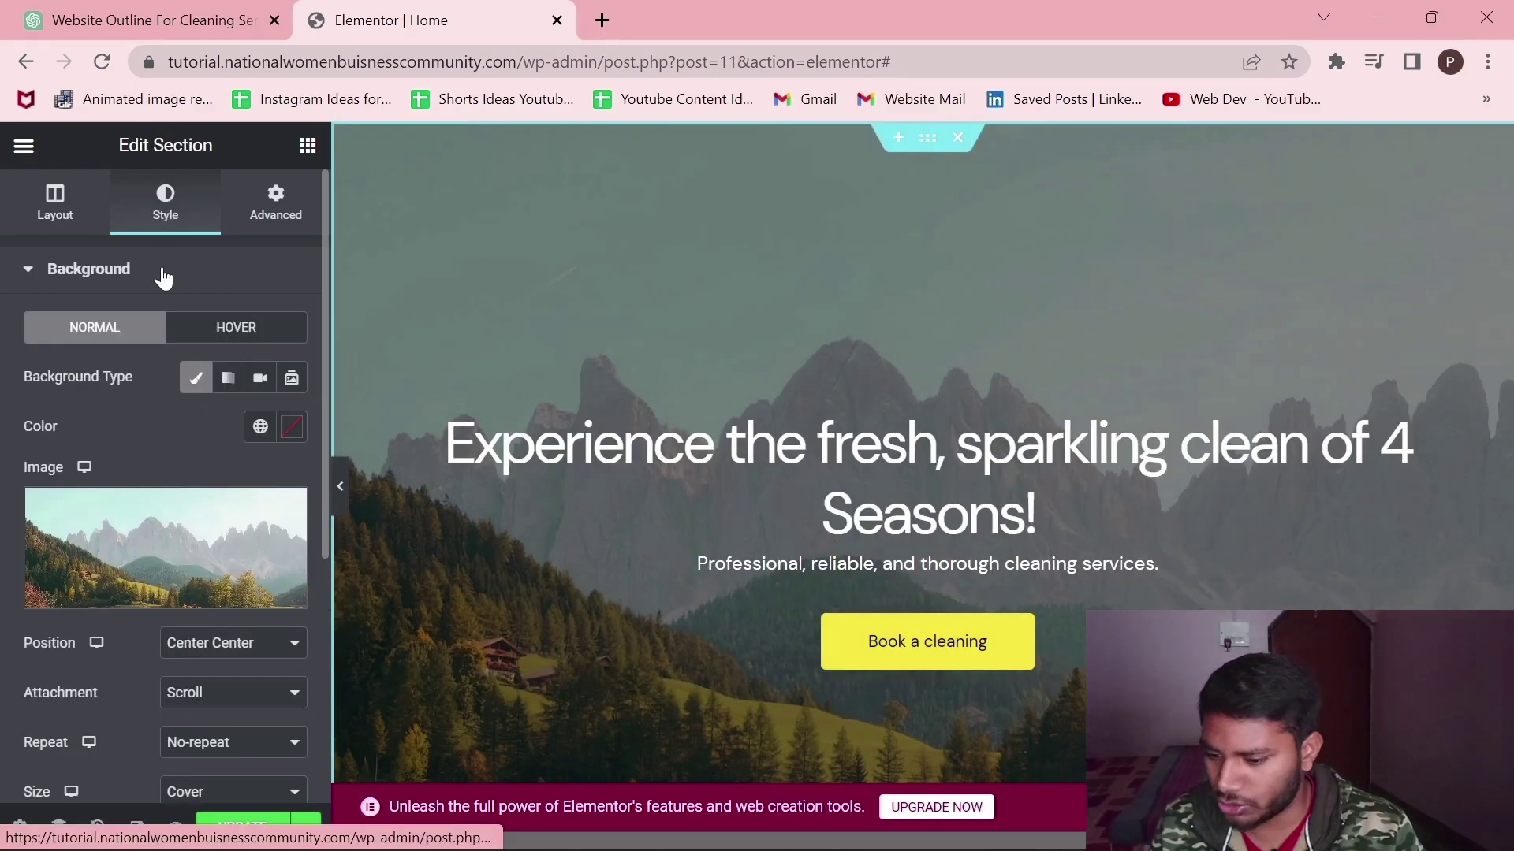
left_click(123, 573)
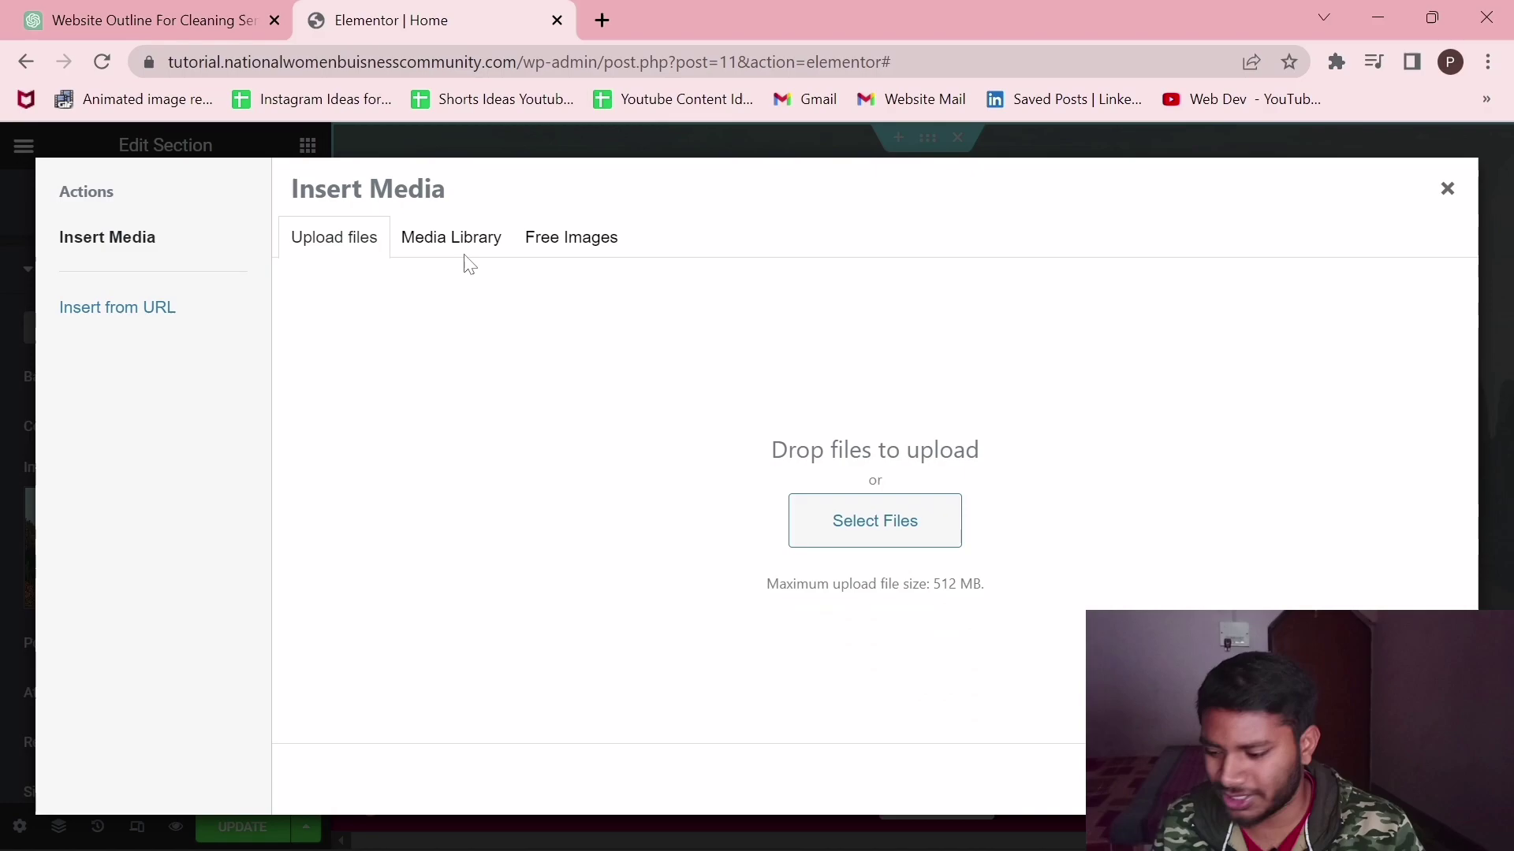
left_click(448, 239)
left_click(556, 239)
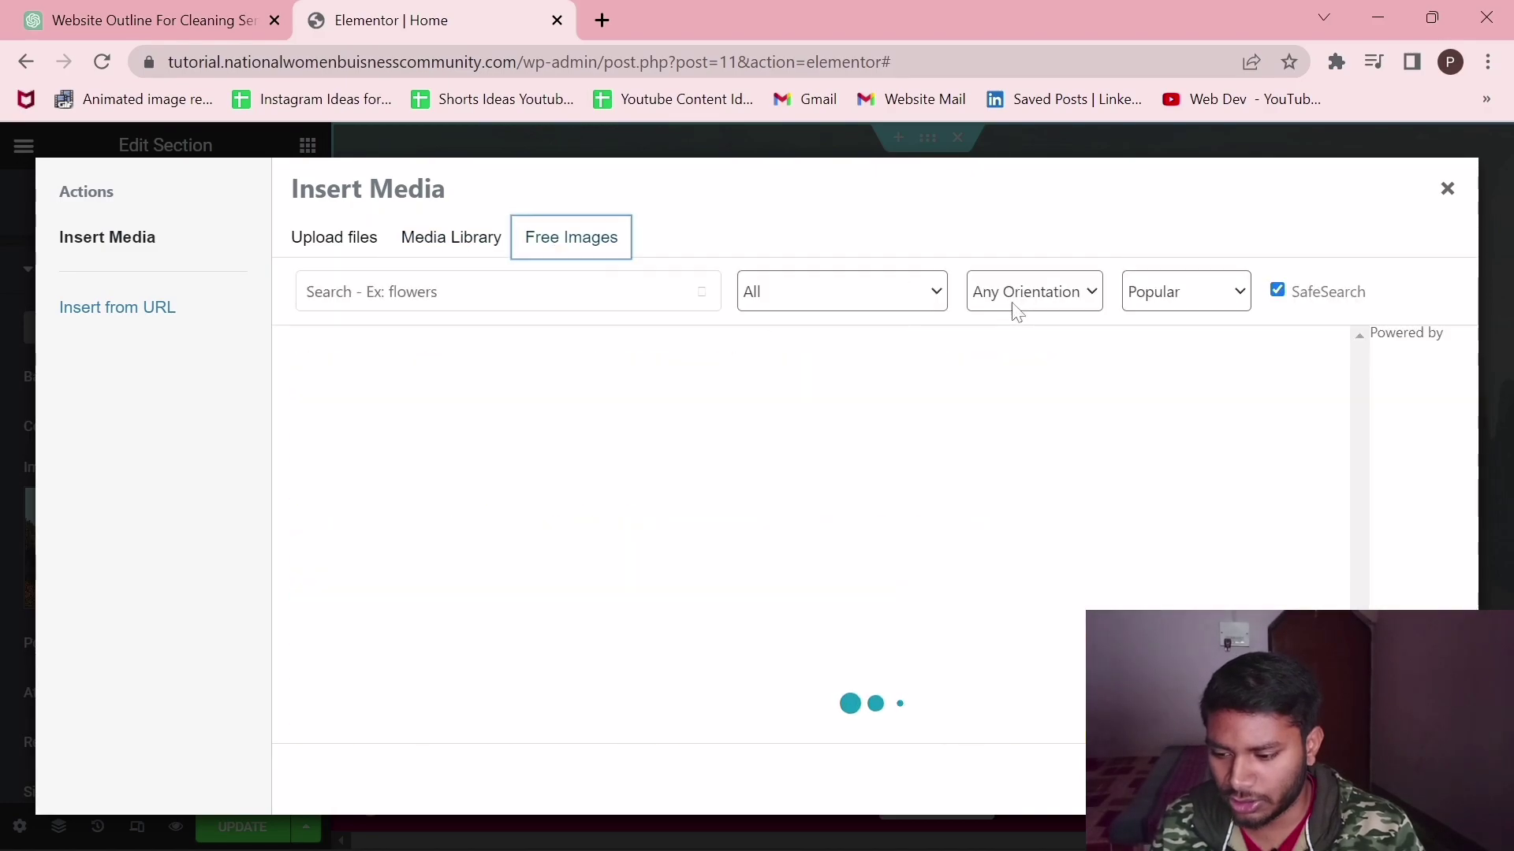
left_click(439, 291)
type("cleaning")
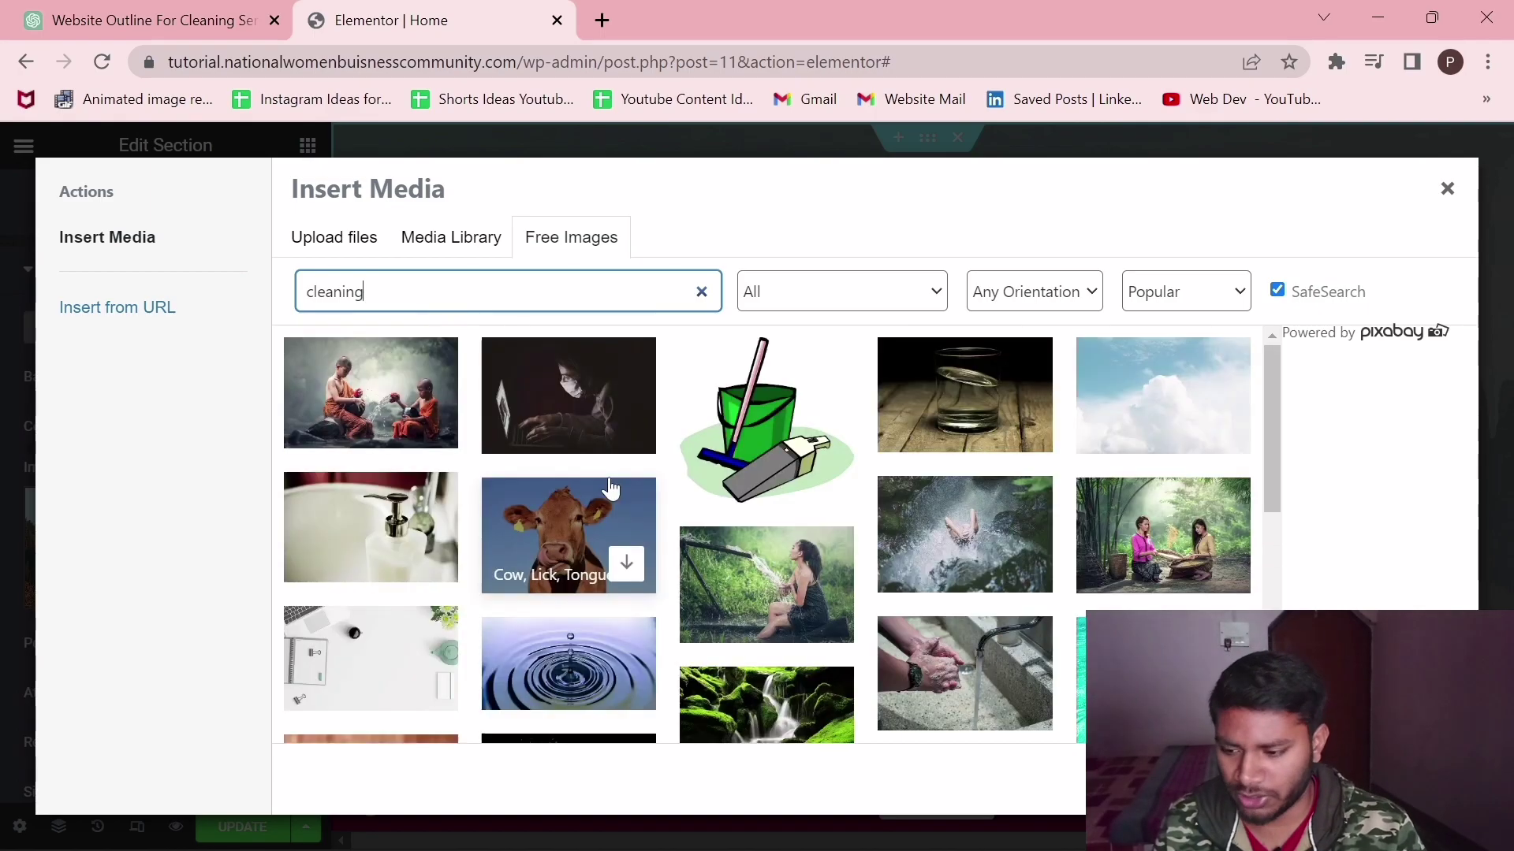
- Insert the free image of the woman in yellow glasses holding a mop as the hero section's background
scroll(575, 571, "down", 1)
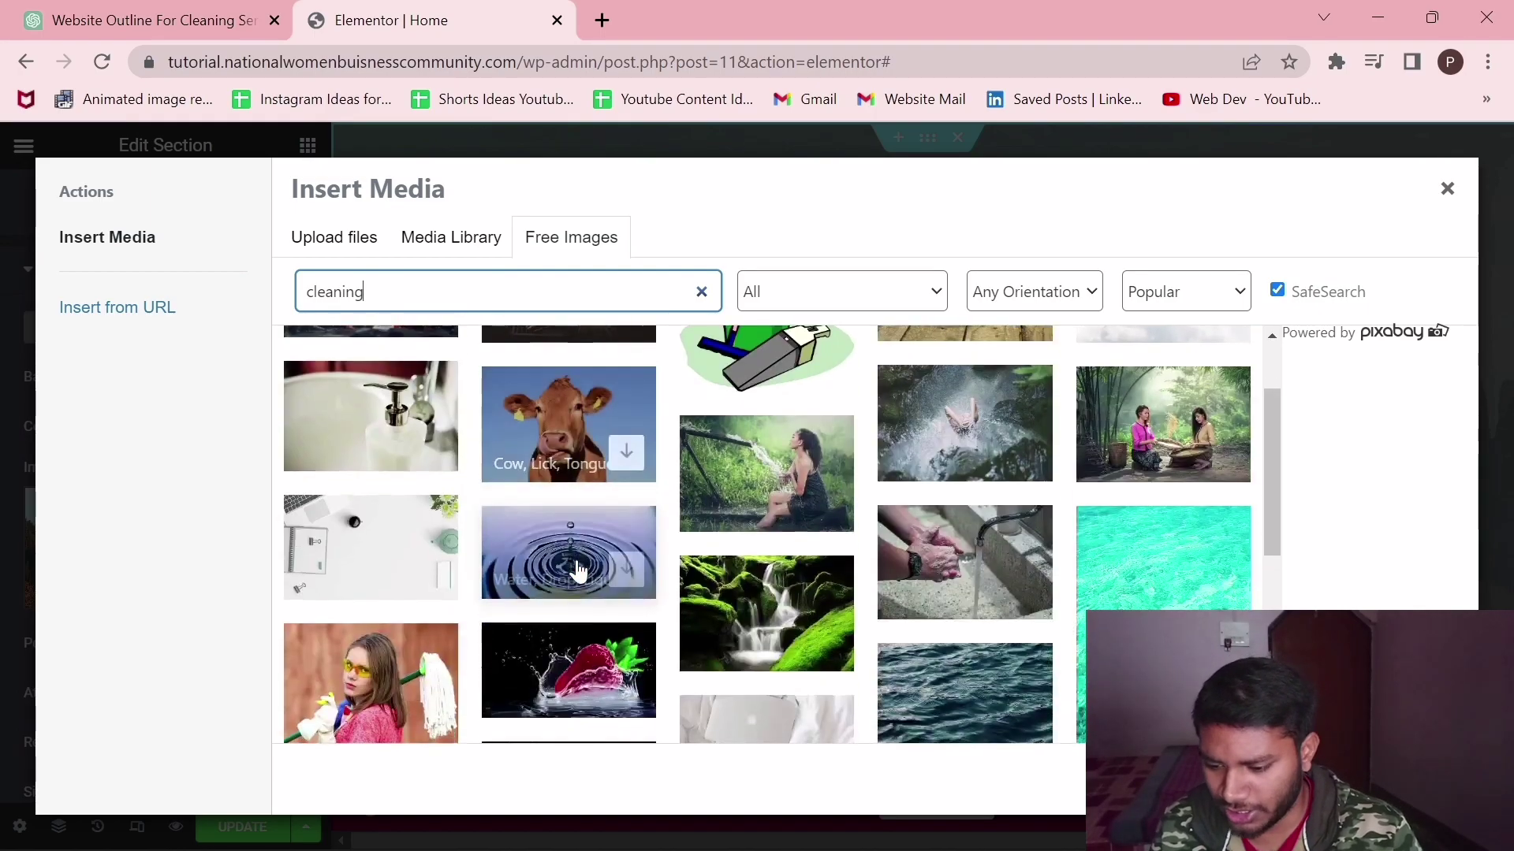
scroll(577, 571, "down", 2)
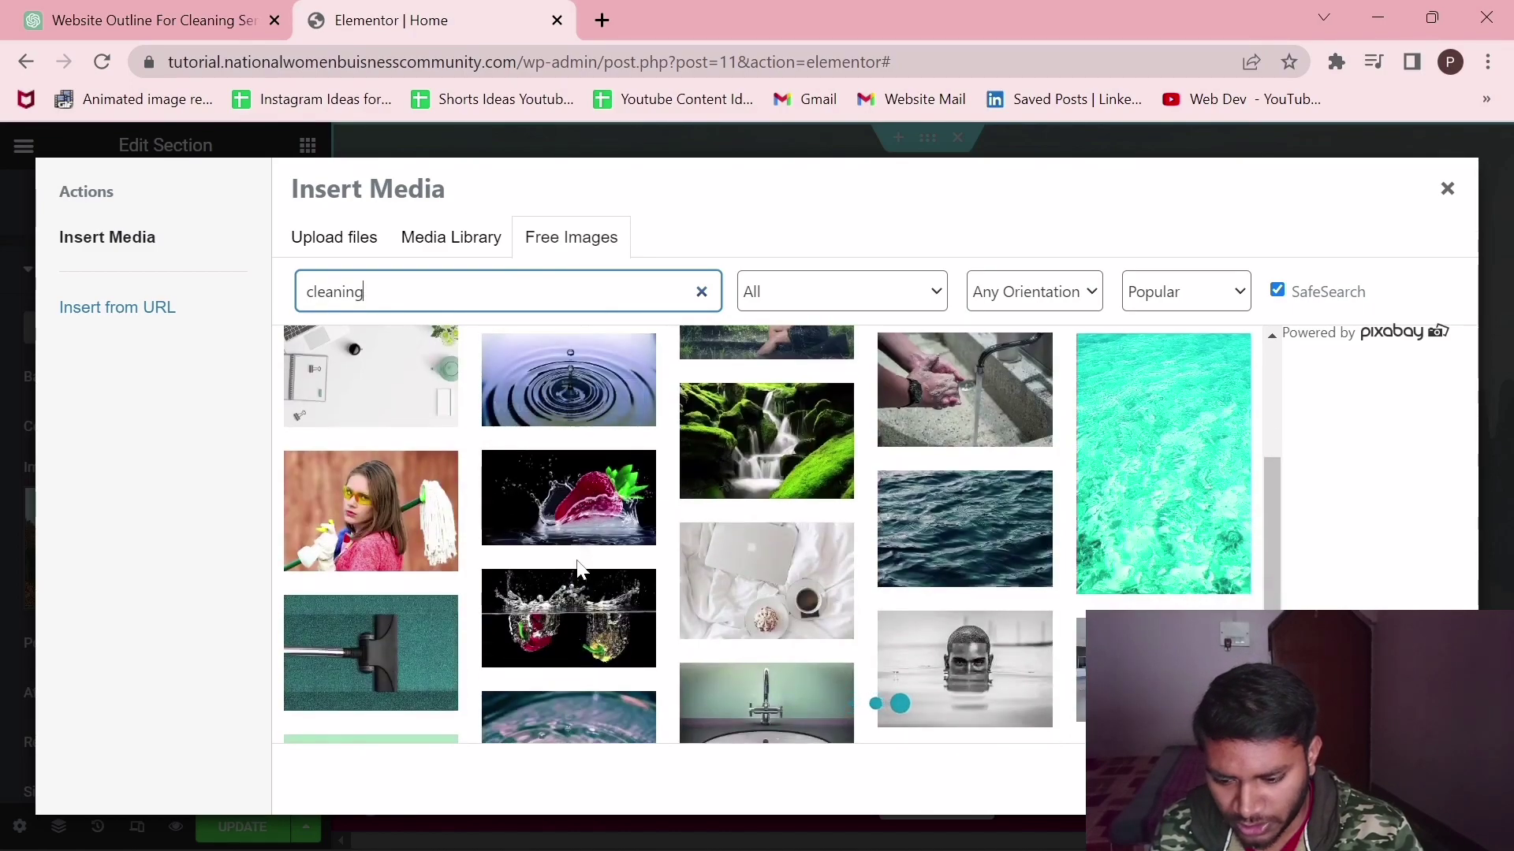
scroll(576, 572, "down", 1)
left_click(352, 455)
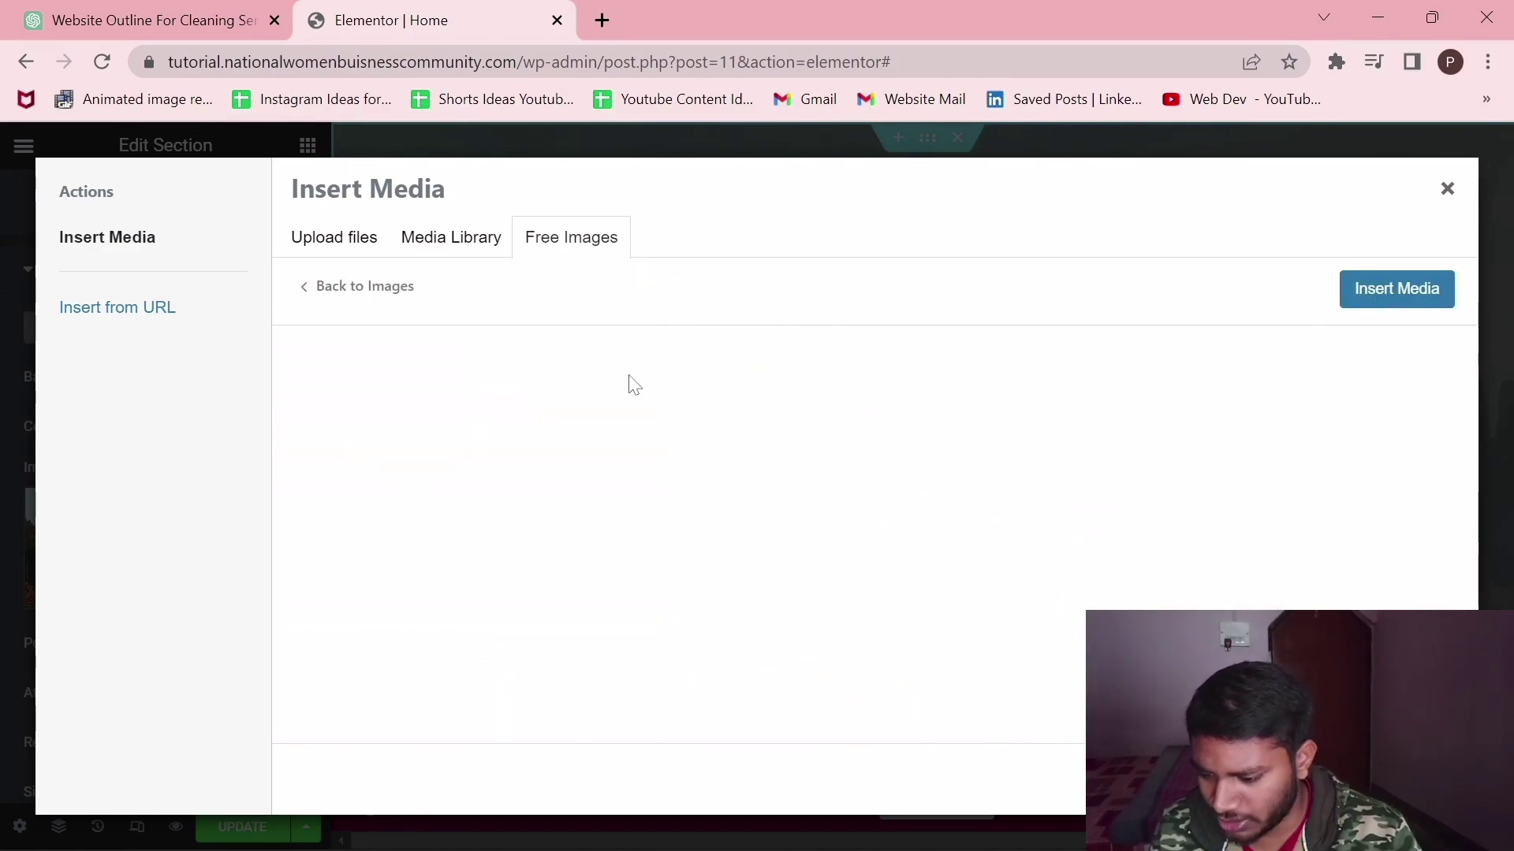
scroll(924, 527, "down", 4)
scroll(924, 527, "up", 4)
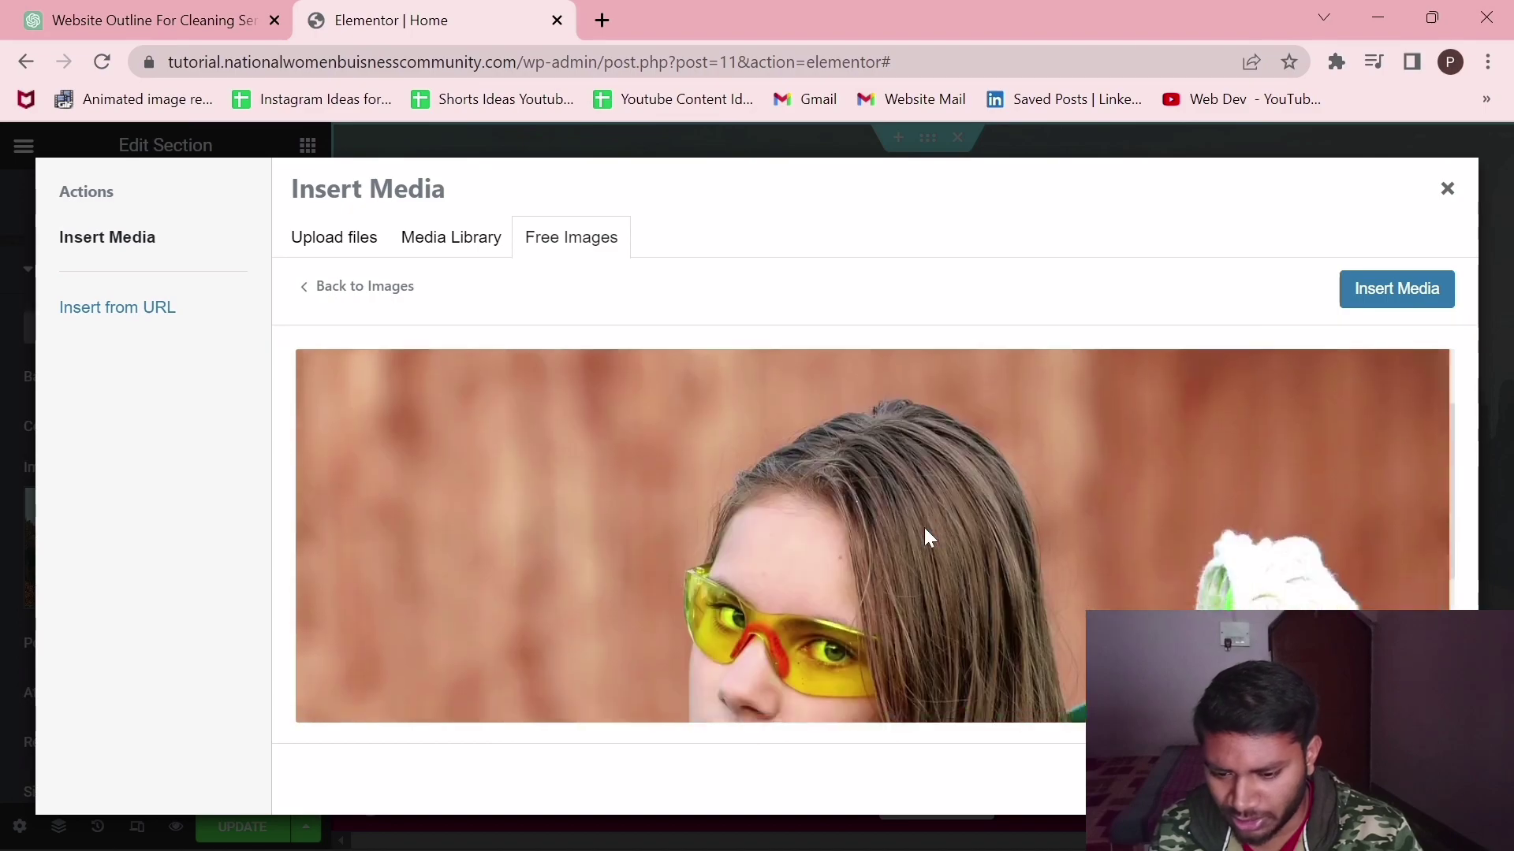
left_click(1360, 300)
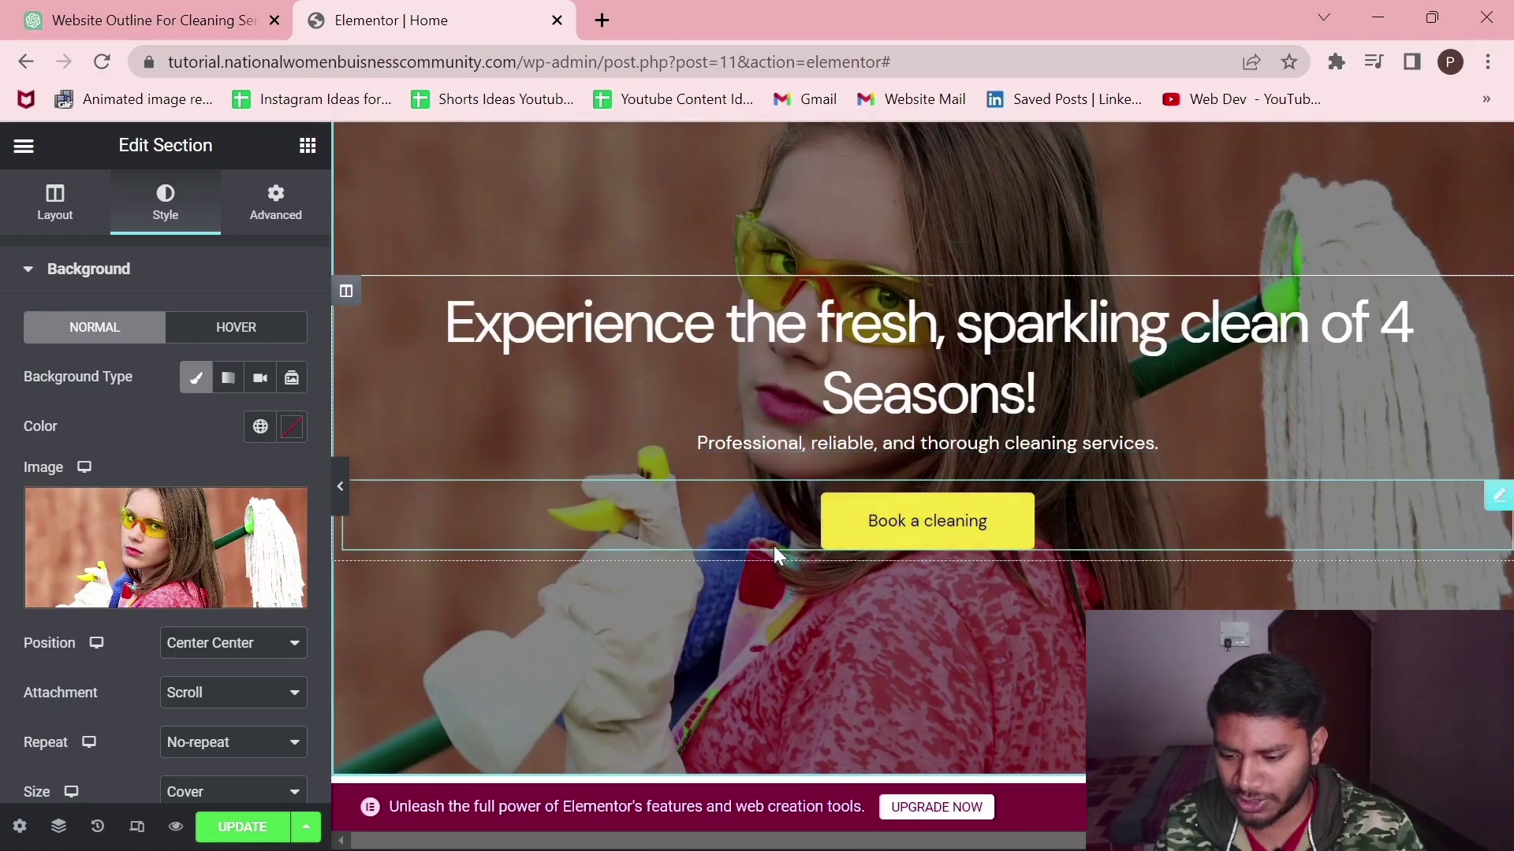
- Switch to ChatGPT and request home page services section content with an intro and three main services, each with a title and description
scroll(773, 546, "down", 10)
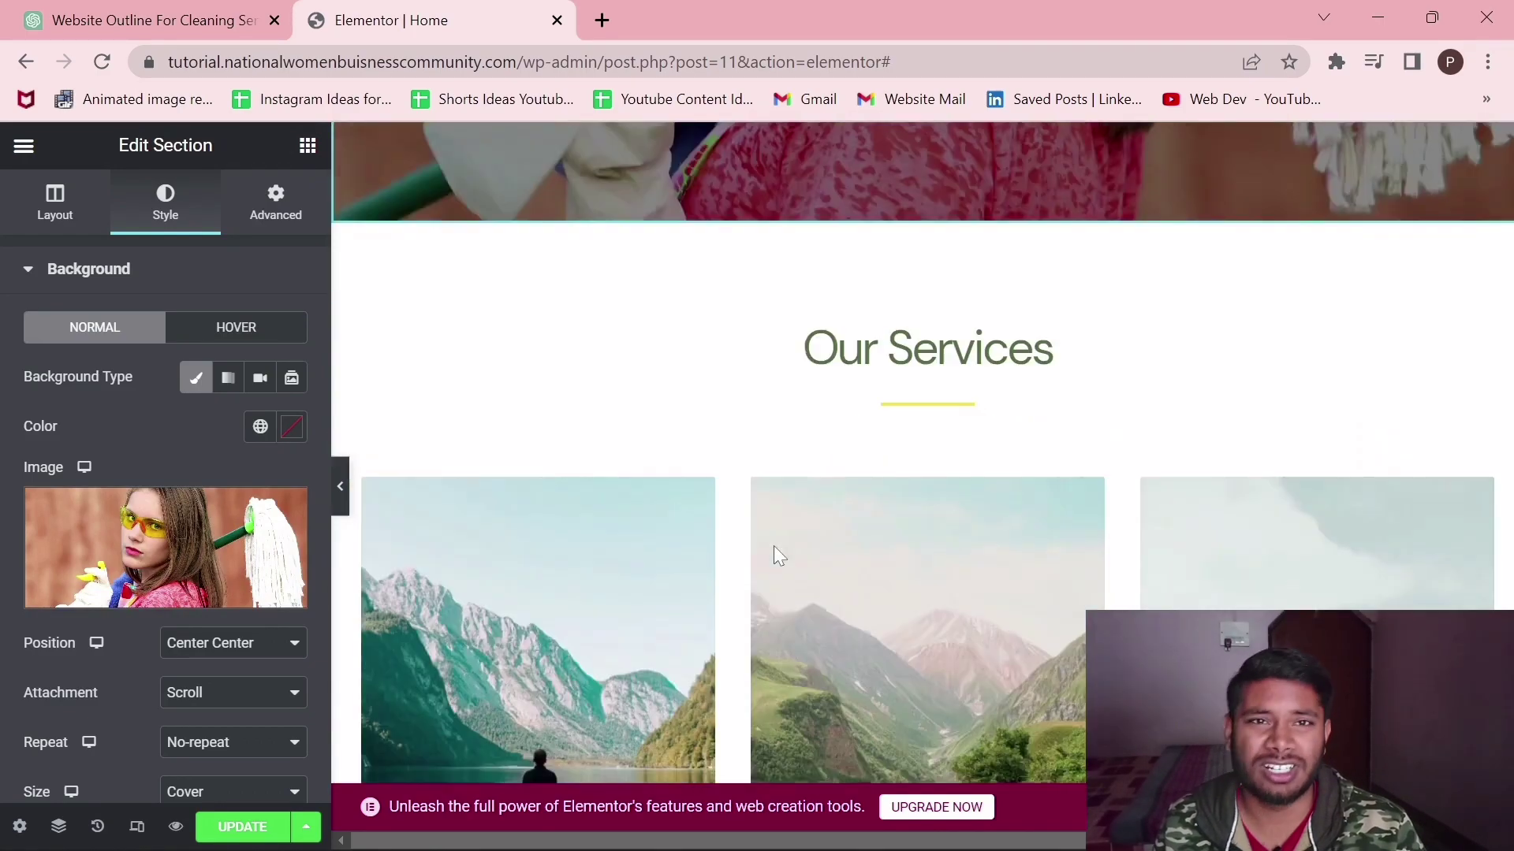
scroll(507, 389, "up", 2)
left_click_drag(12, 12, 380, 457)
left_click_drag(380, 457, 315, 18)
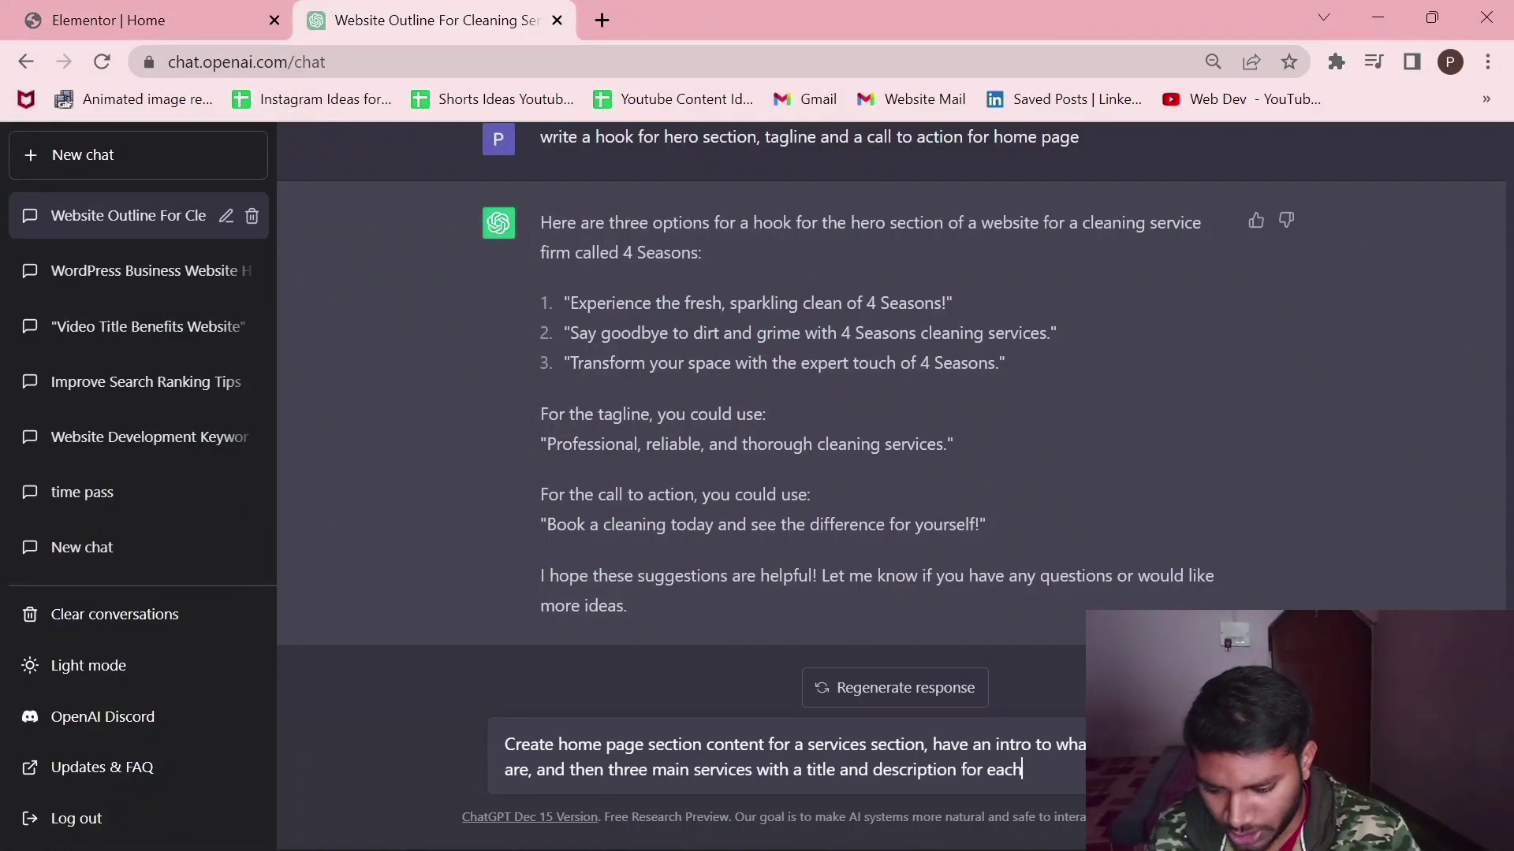
left_click(506, 769)
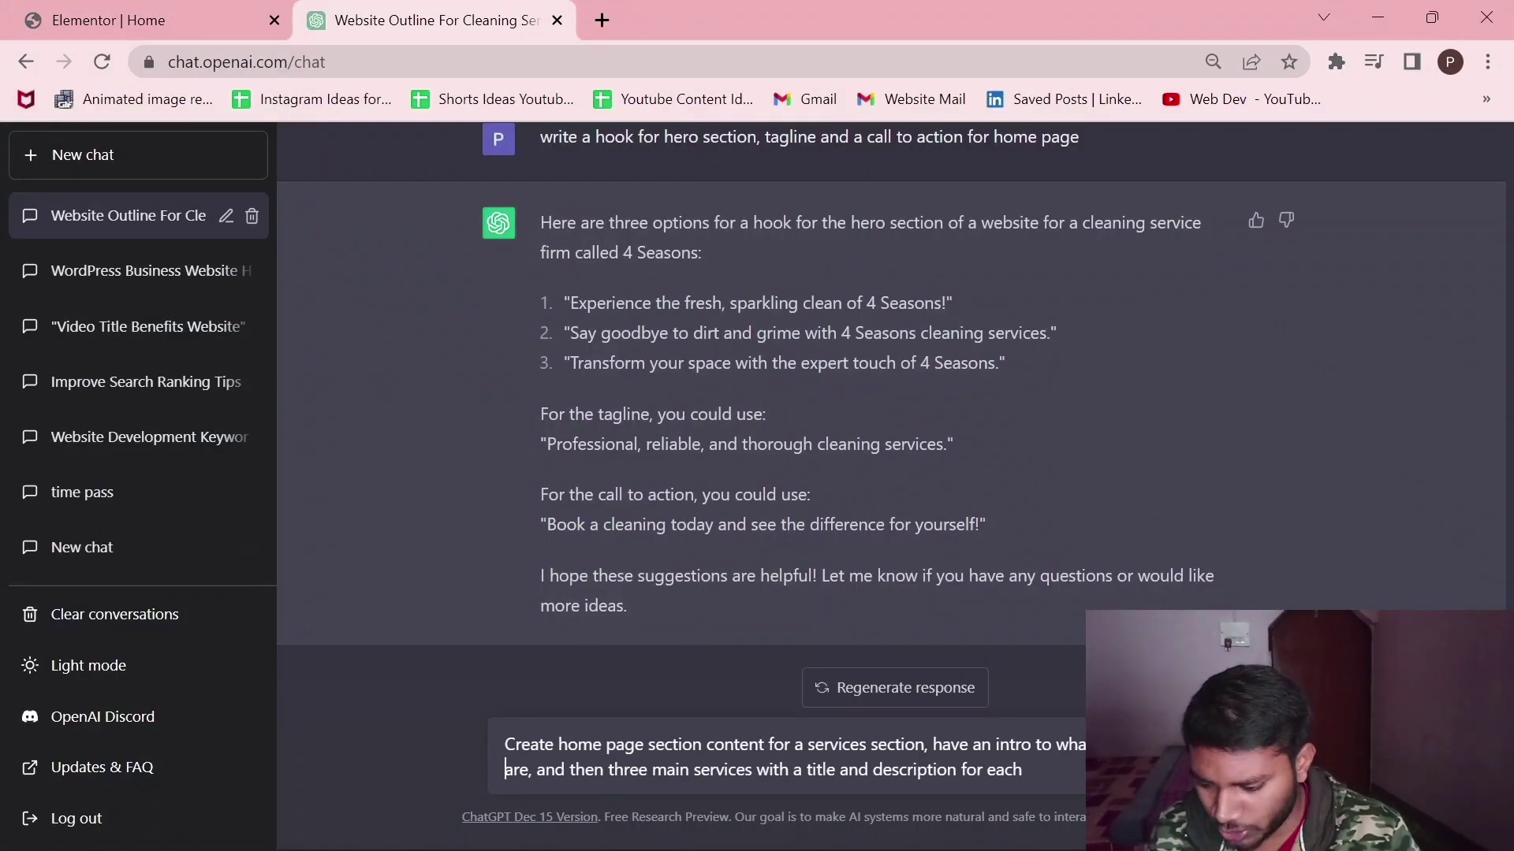
key("BackSpace")
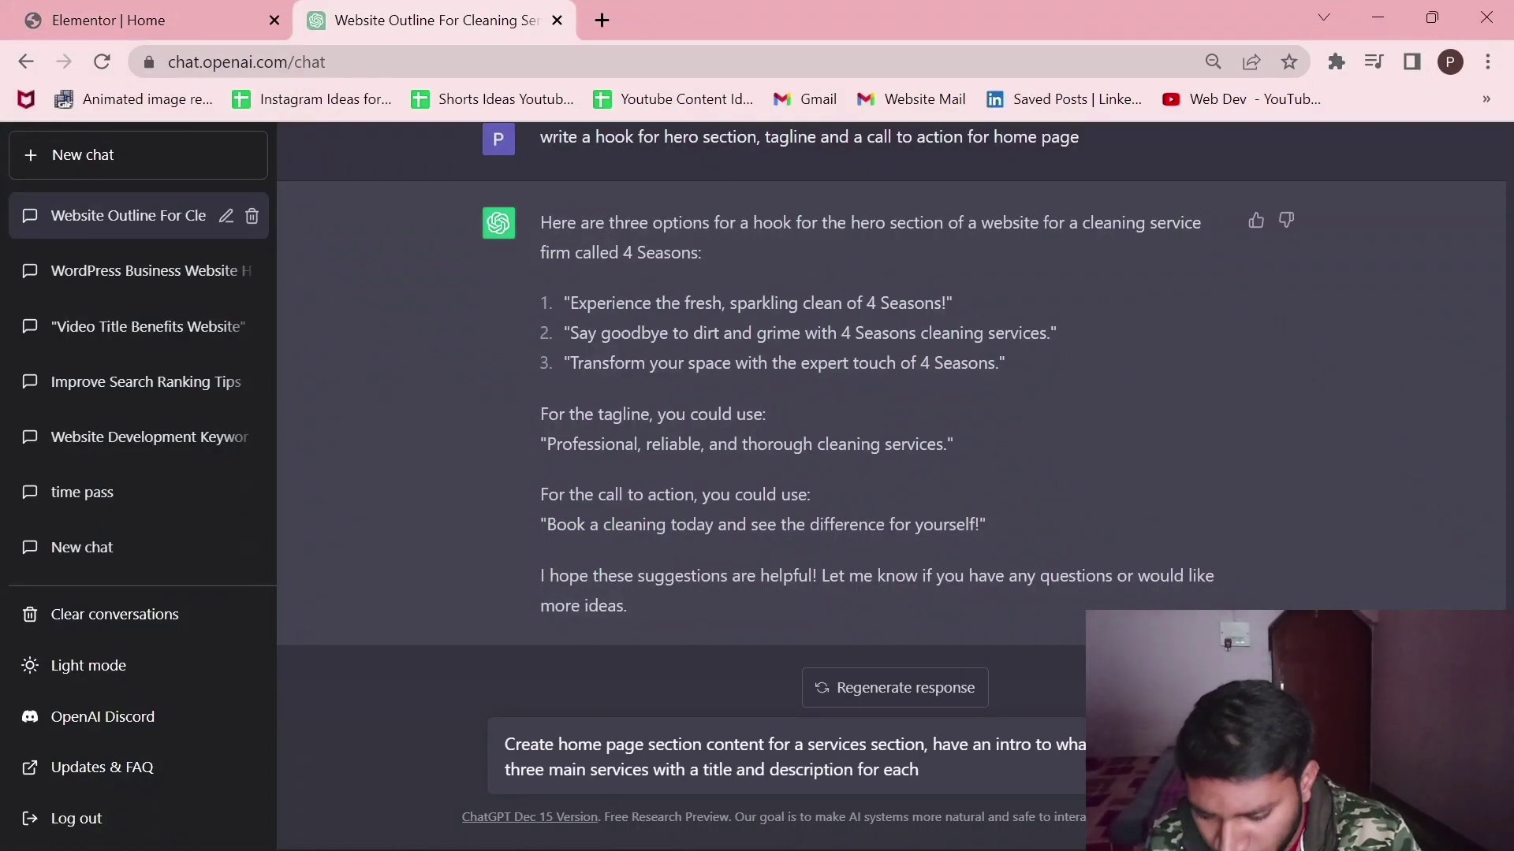
key("Return")
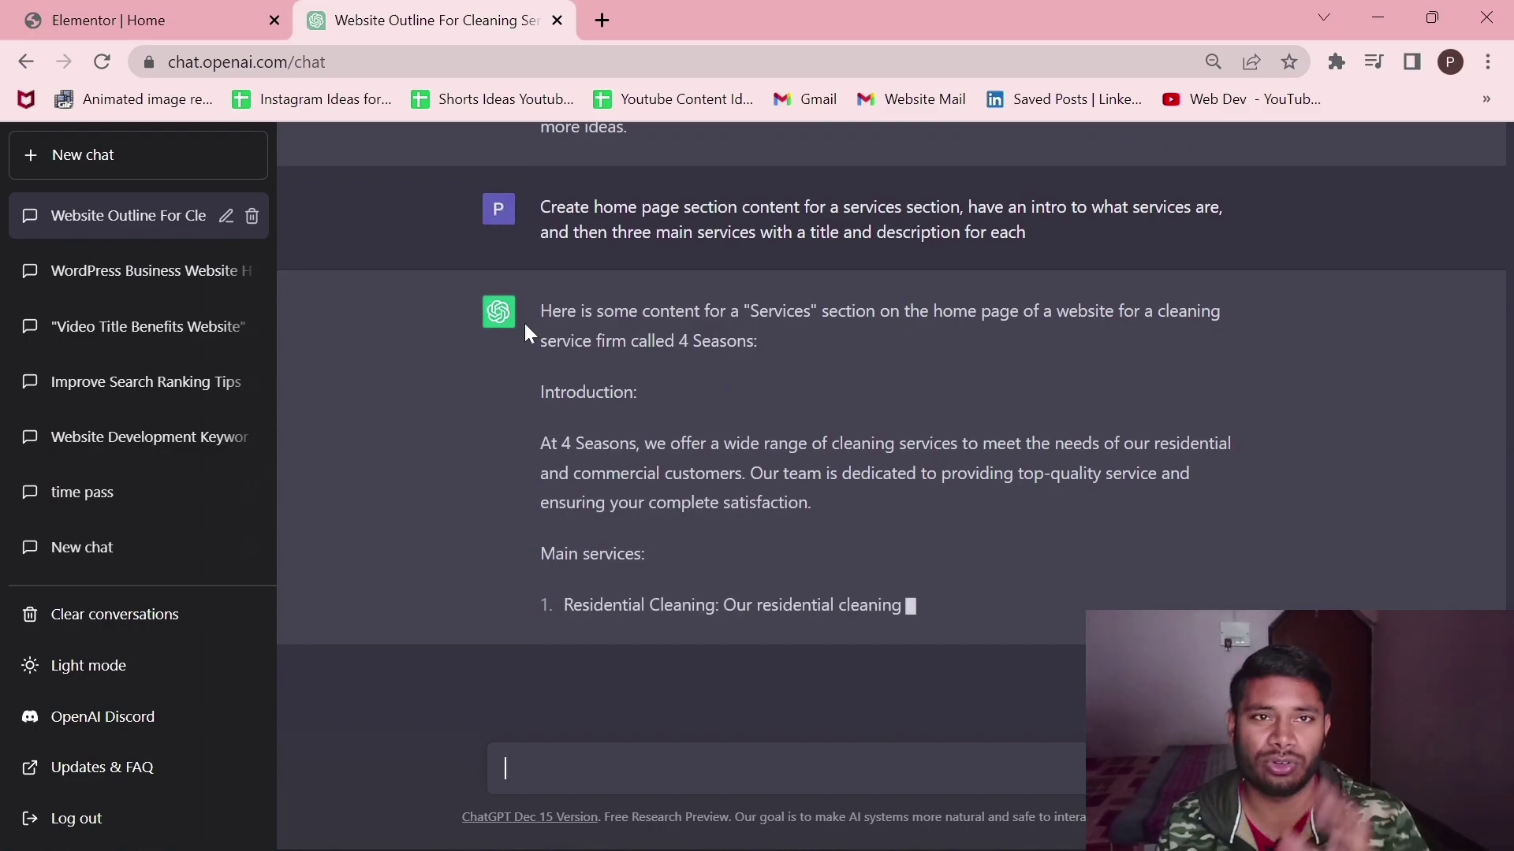
- Return to Elementor and copy the "Because when a visitor first lands" text widget, pasting it beneath the "Our Services" heading
left_click(150, 20)
scroll(661, 423, "up", 2)
scroll(661, 423, "up", 3)
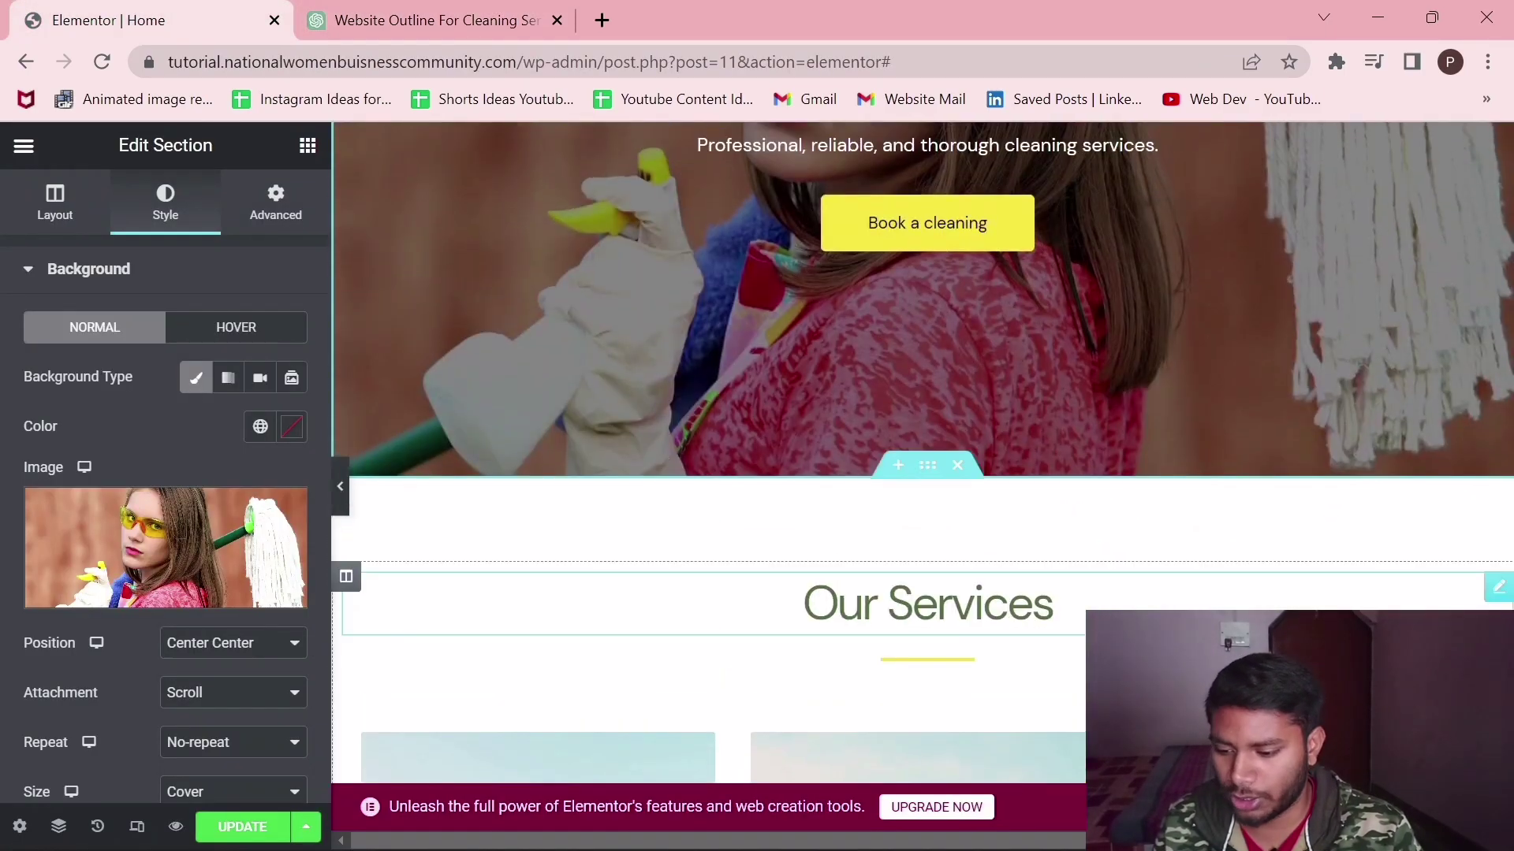
scroll(912, 441, "down", 8)
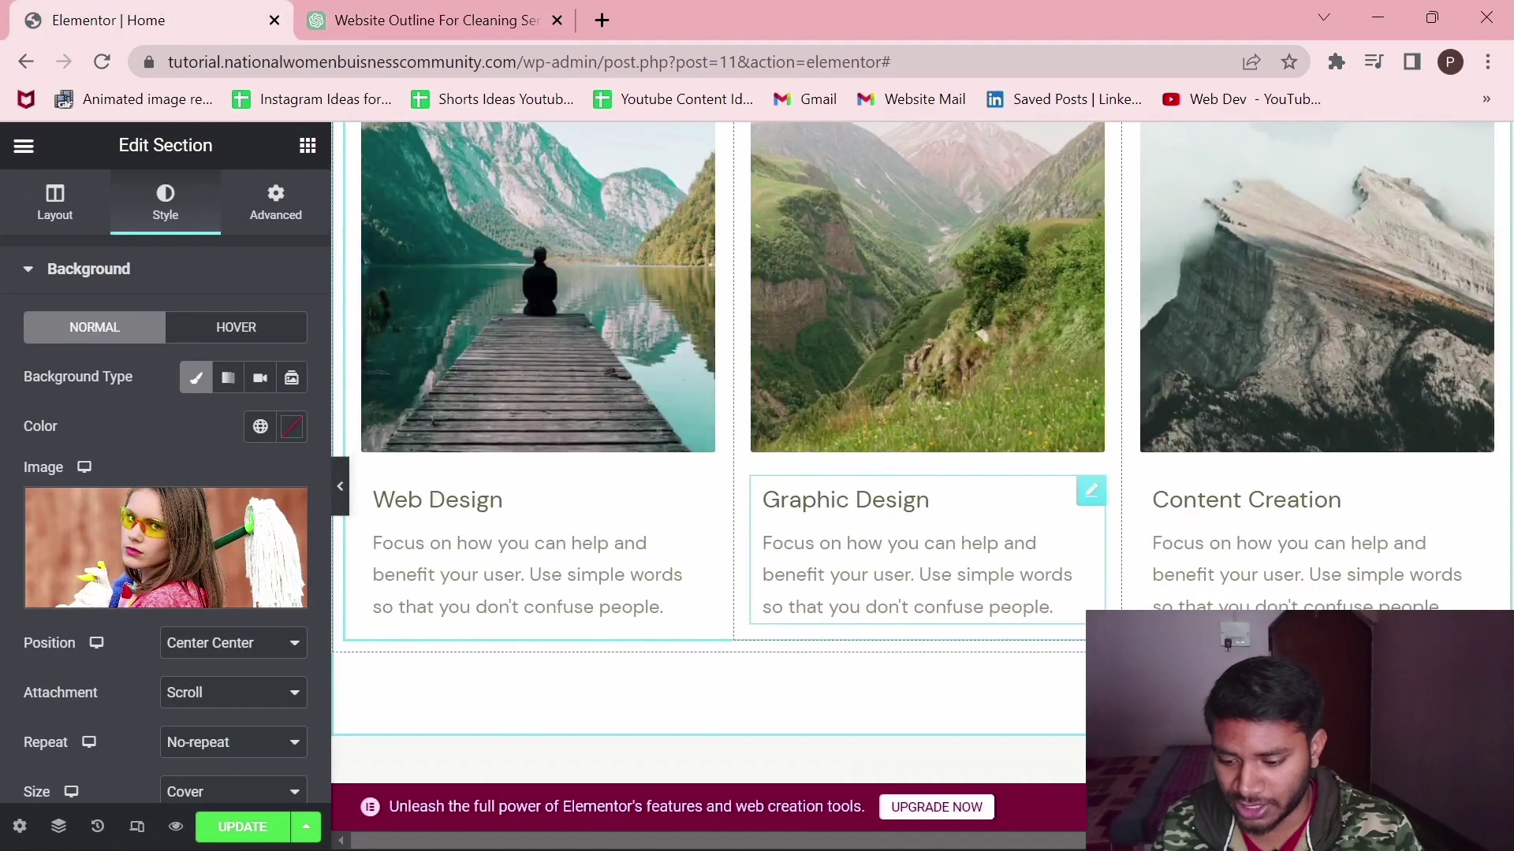
left_click(906, 575)
scroll(906, 581, "down", 5)
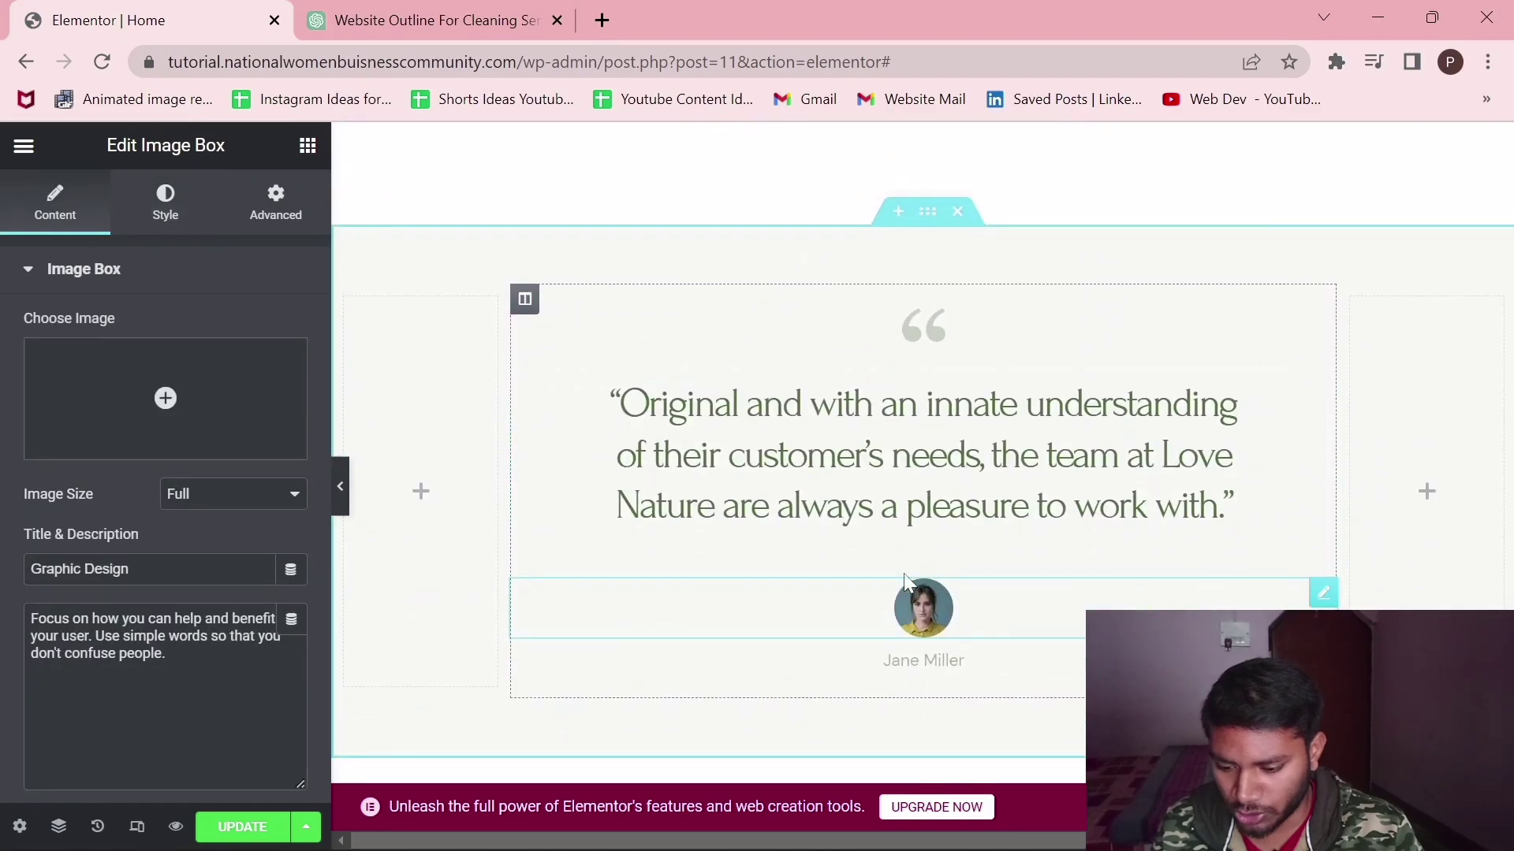
scroll(906, 581, "down", 7)
right_click(560, 412)
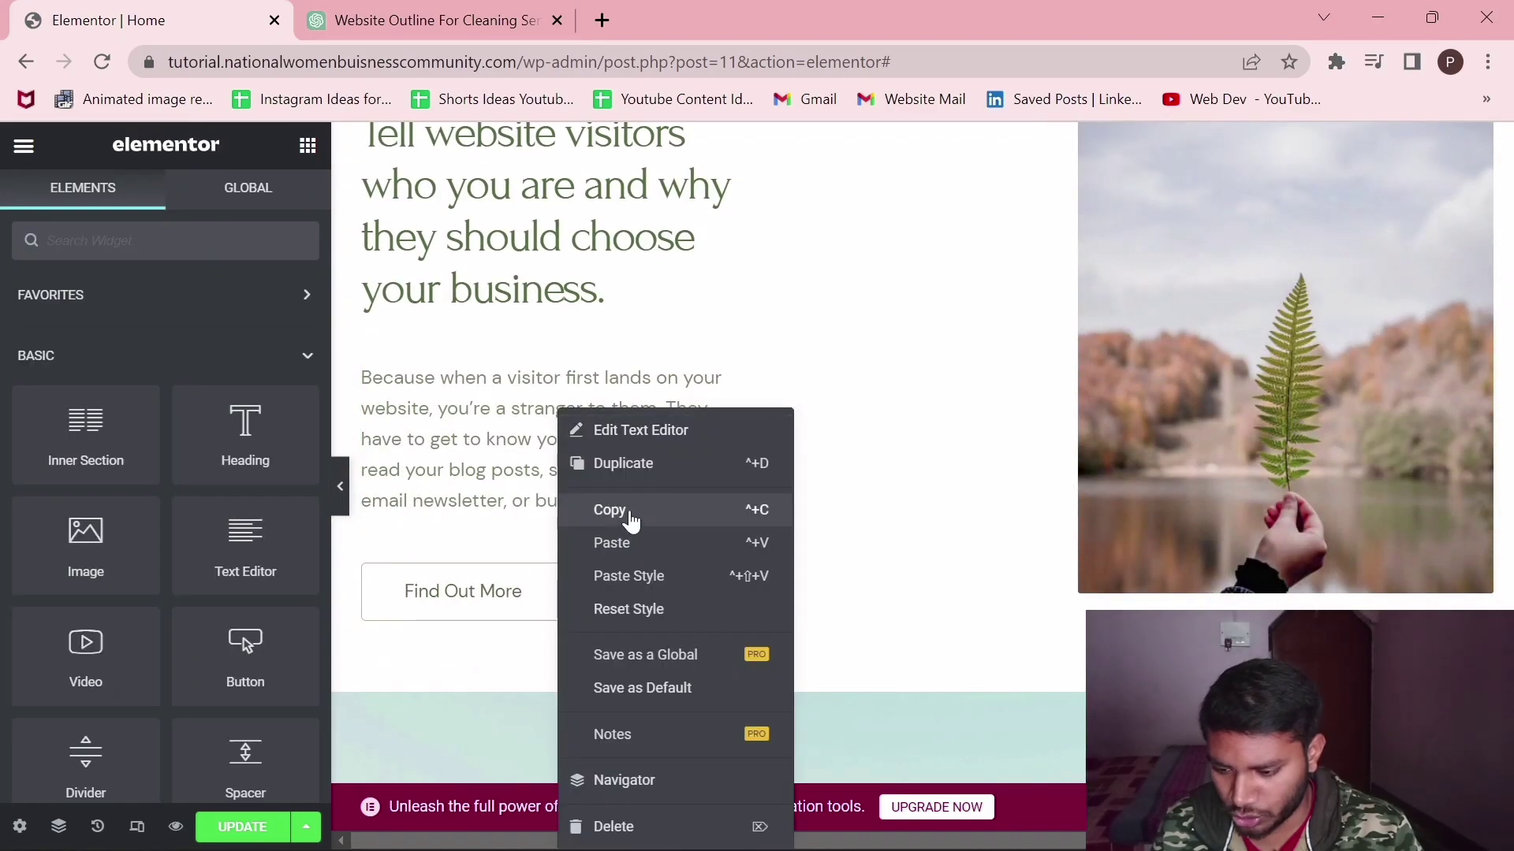
left_click(631, 526)
scroll(629, 524, "up", 12)
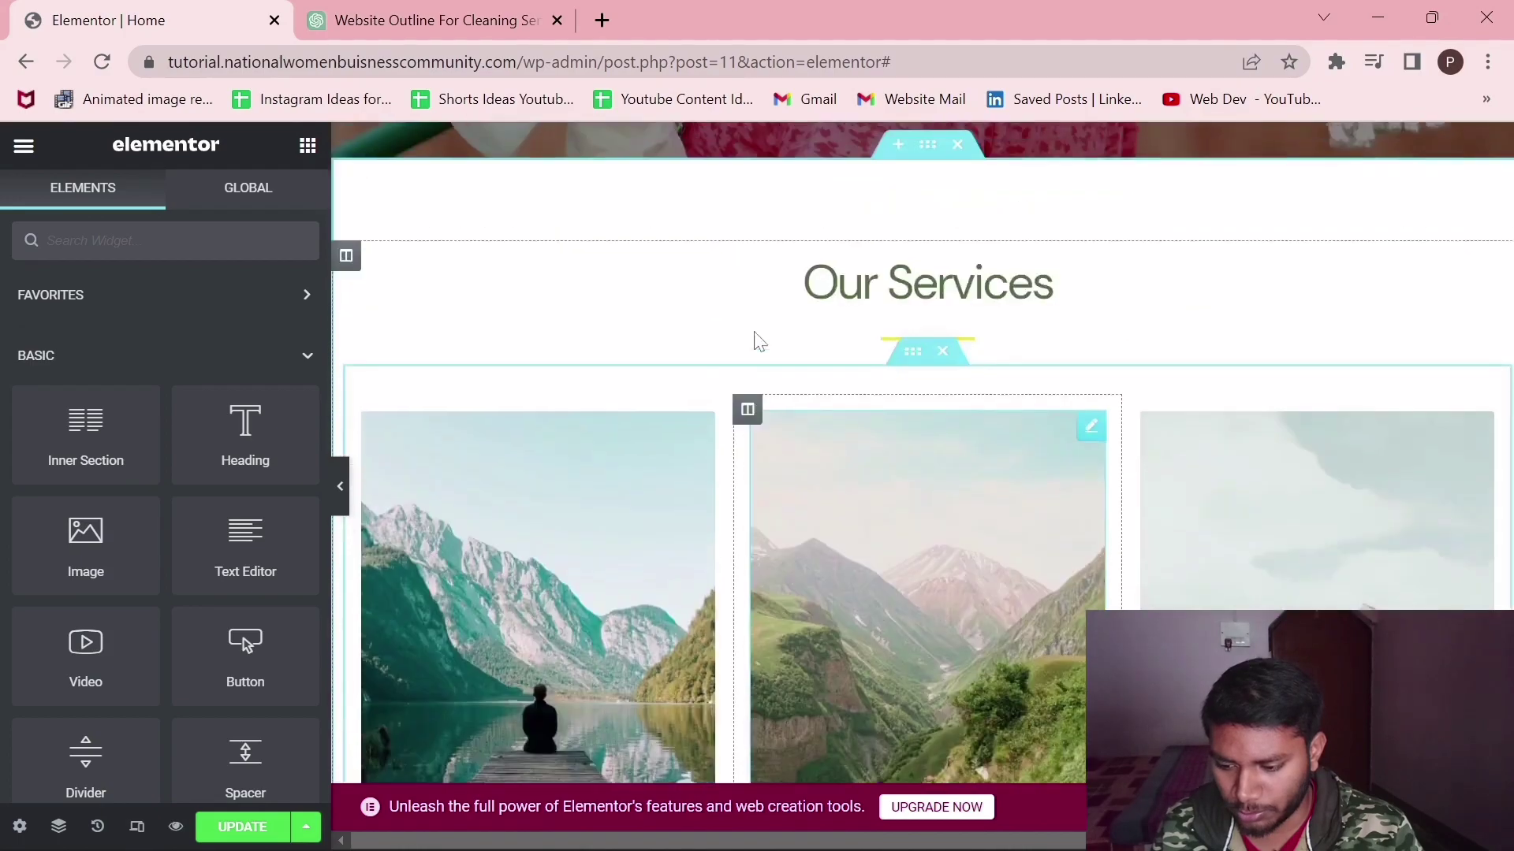
right_click(856, 319)
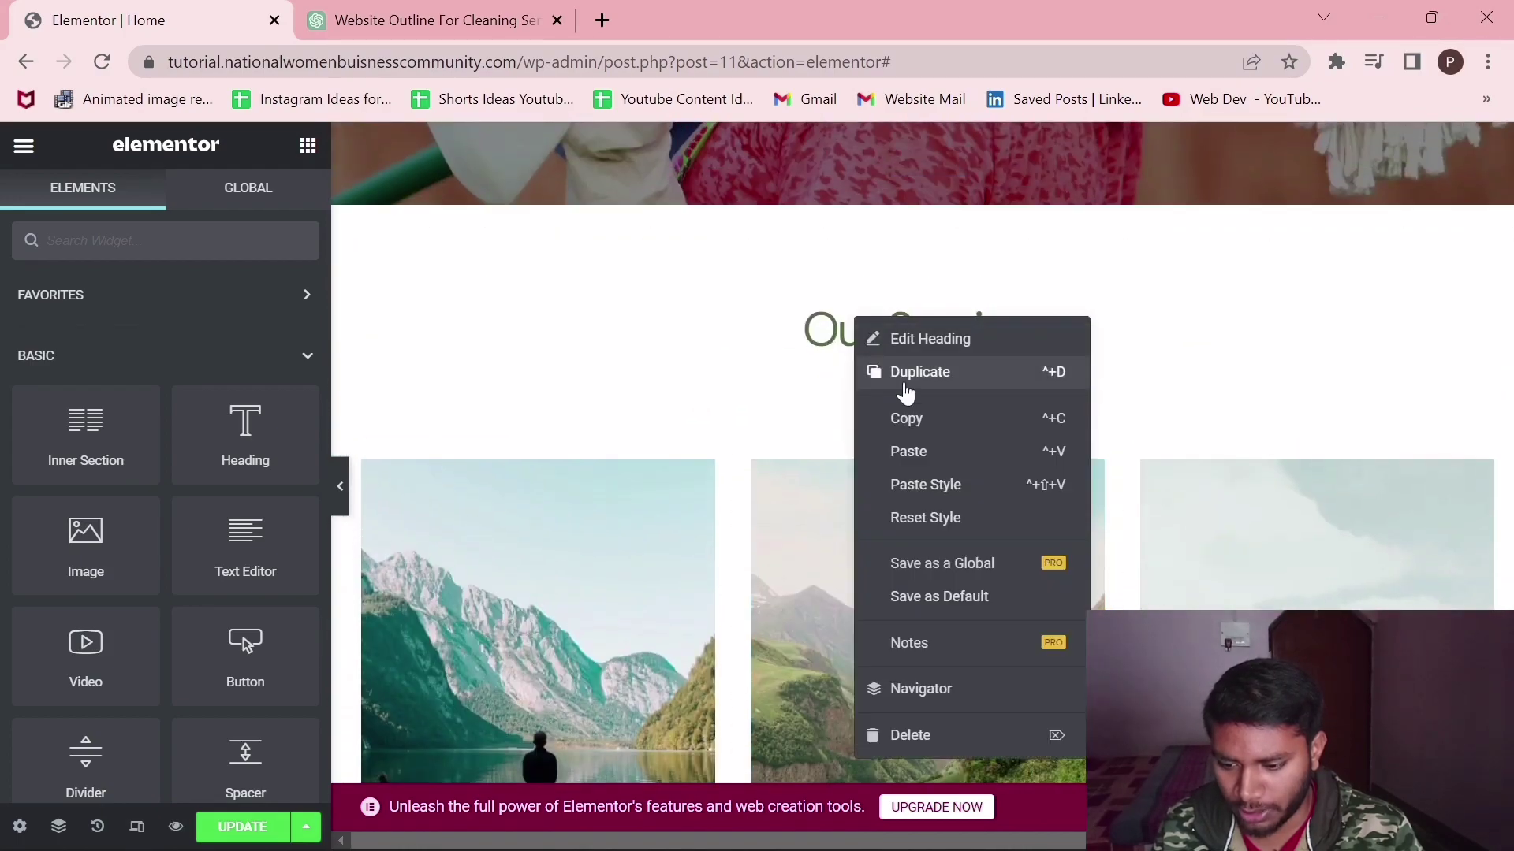
left_click(930, 465)
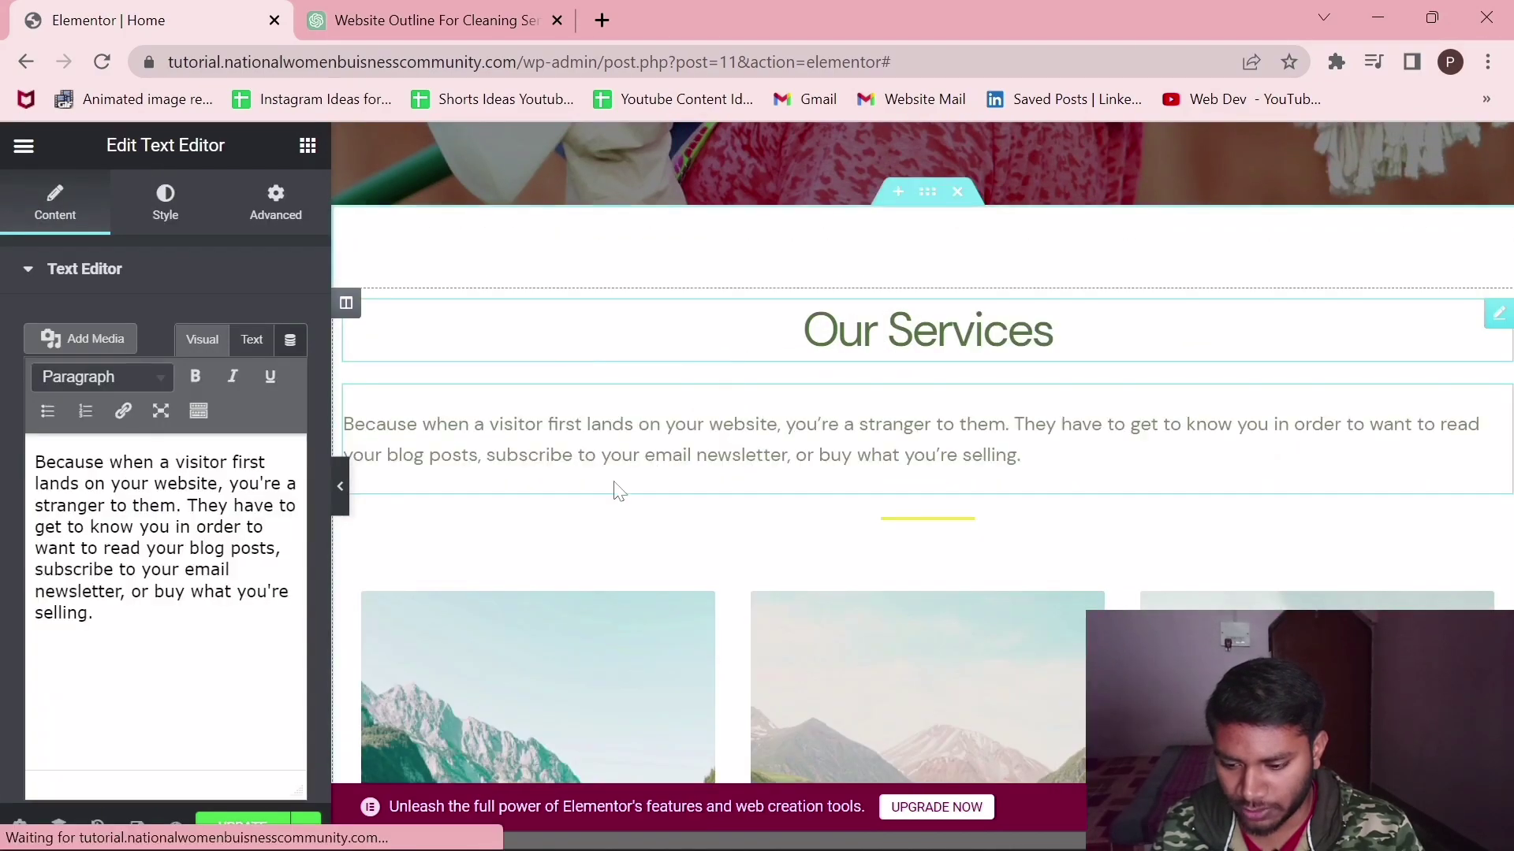
- Center the pasted services paragraph and set its right and left padding to 70 px
left_click(164, 207)
left_click(275, 203)
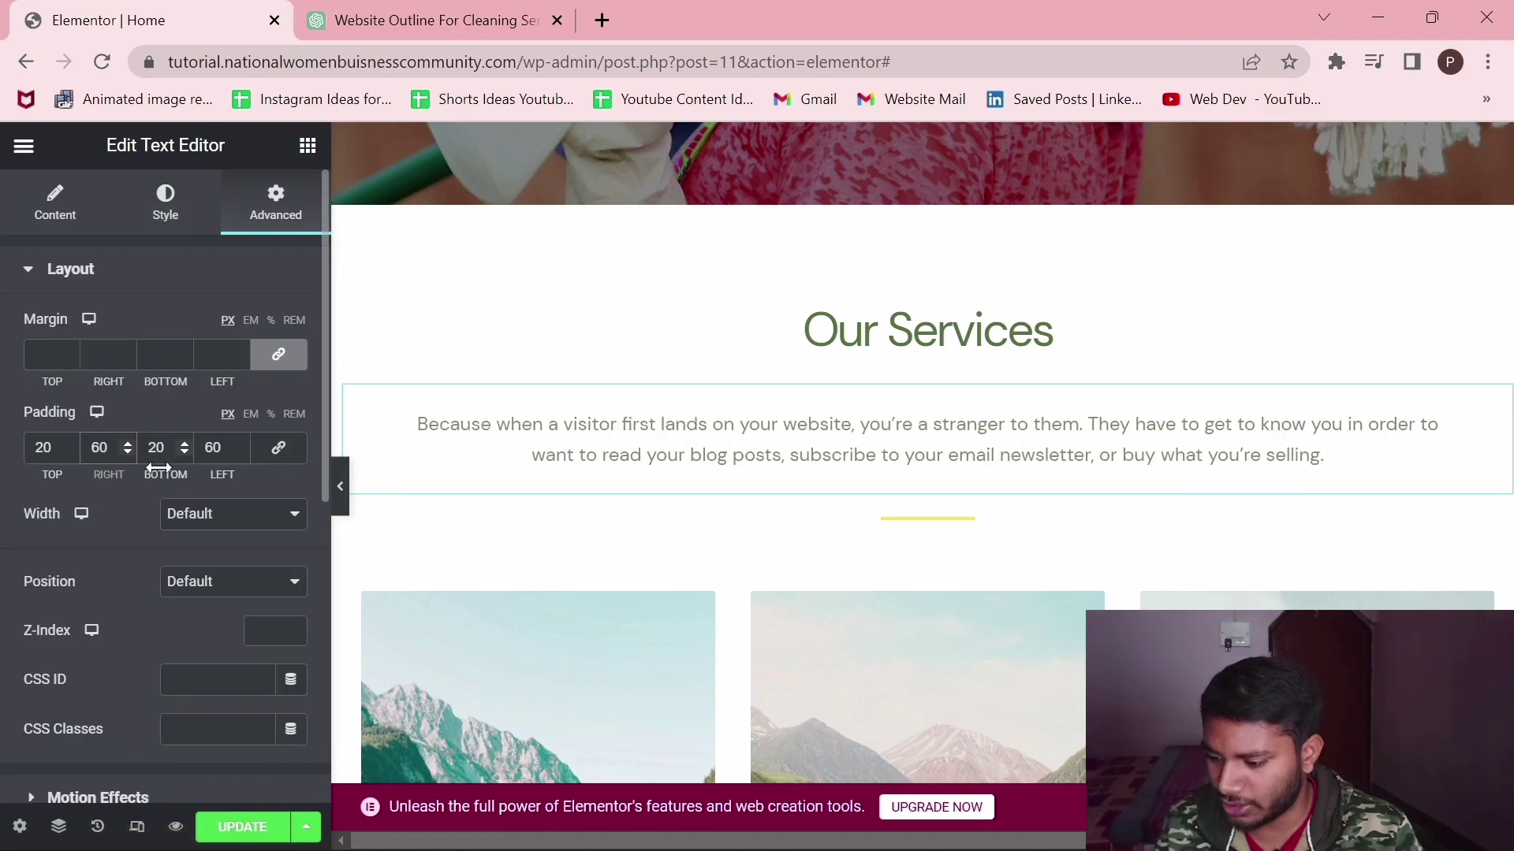
type("7")
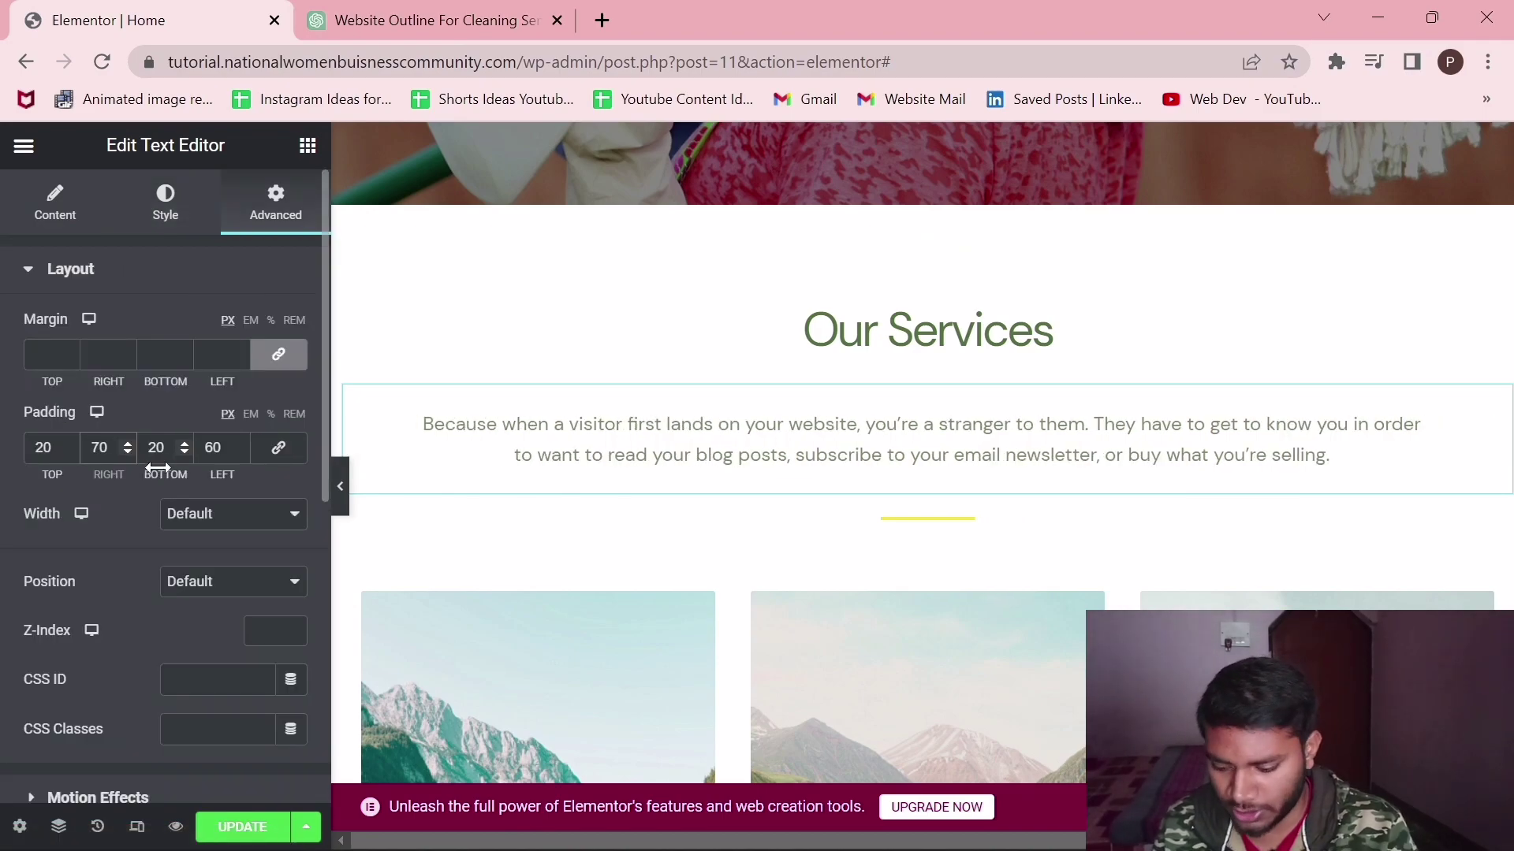
type("7")
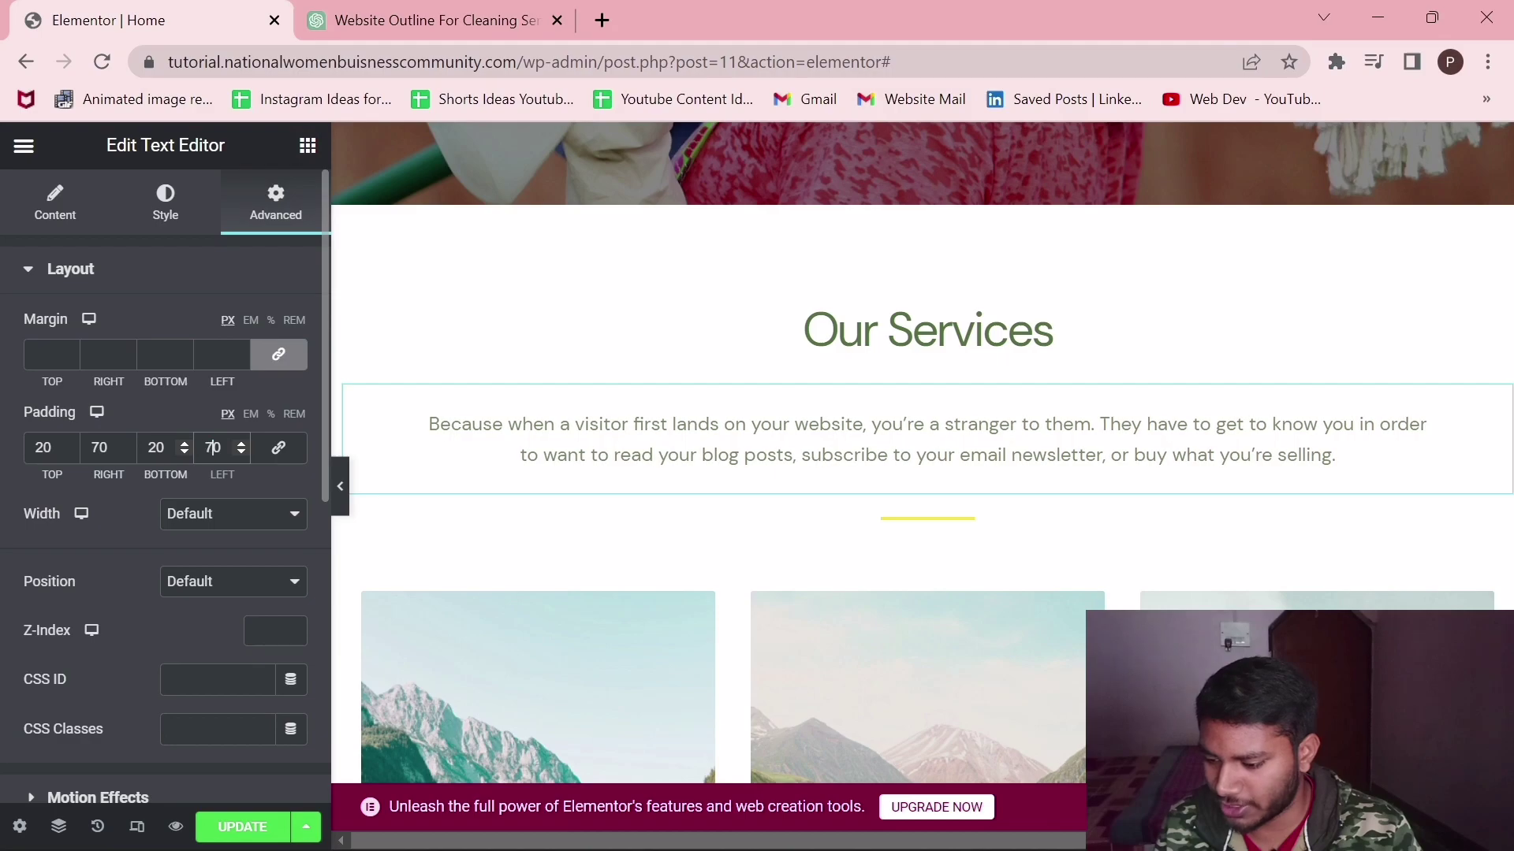
- Replace the paragraph under "Our Services" with ChatGPT's introduction beginning "At 4 Seasons, we offer a wide range of cleaning services"
left_click(426, 19)
scroll(446, 366, "up", 1)
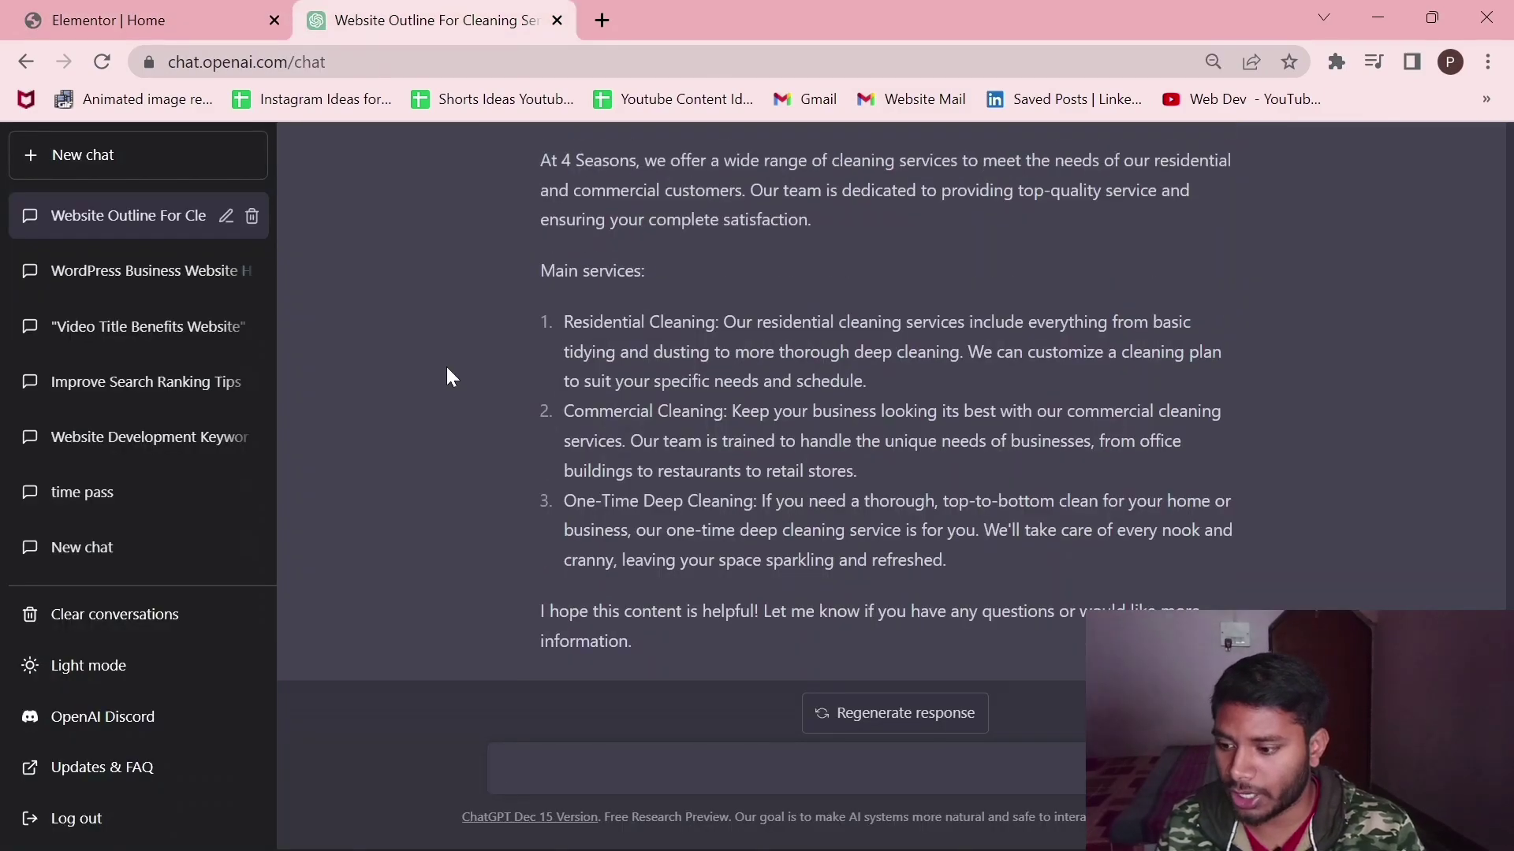
left_click_drag(540, 239, 854, 311)
key("ctrl+c")
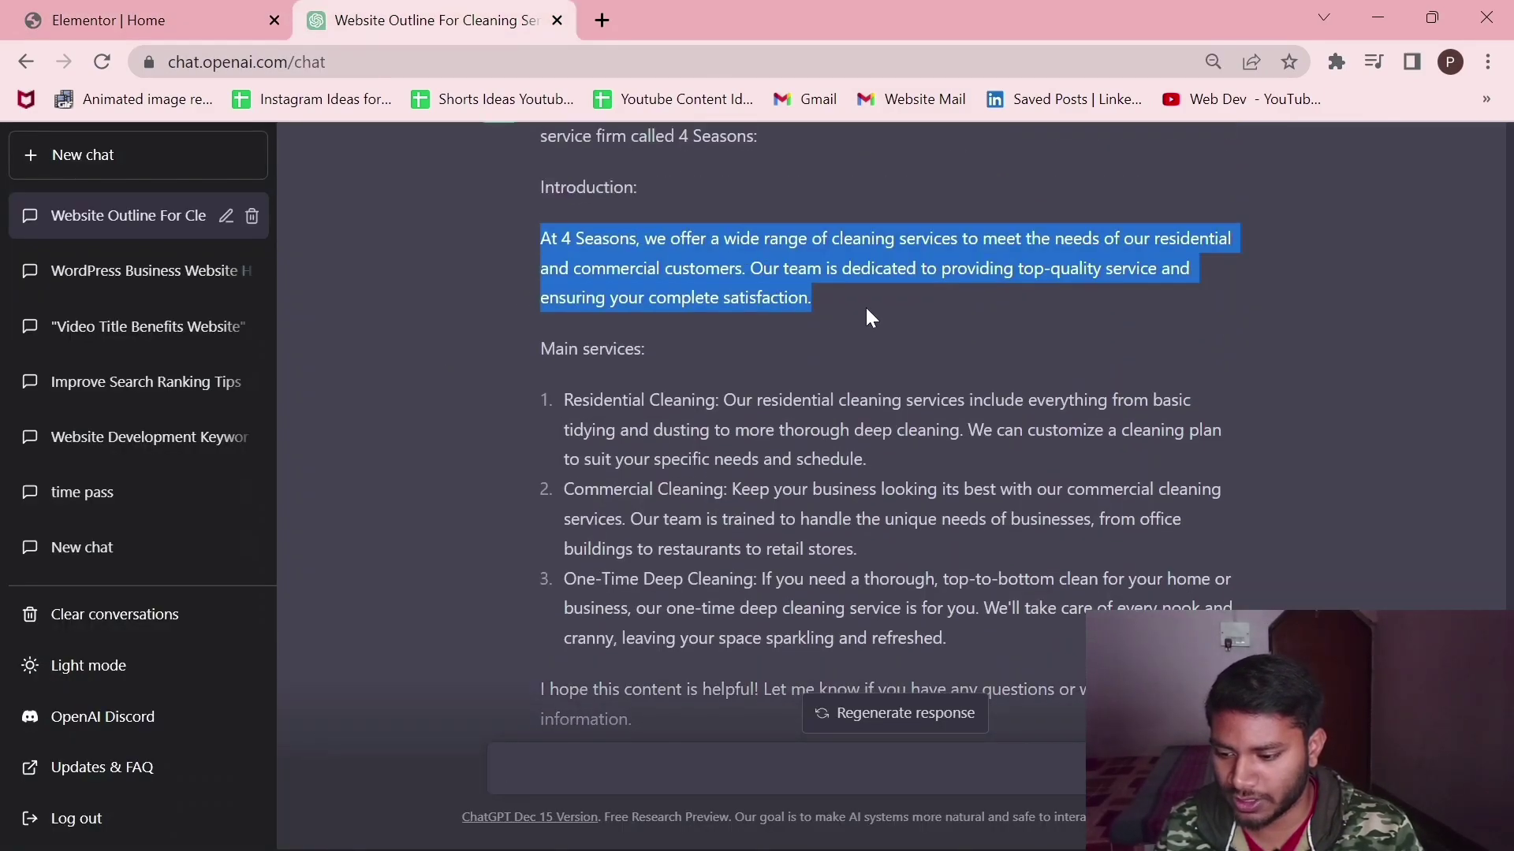
left_click(197, 20)
left_click(861, 454)
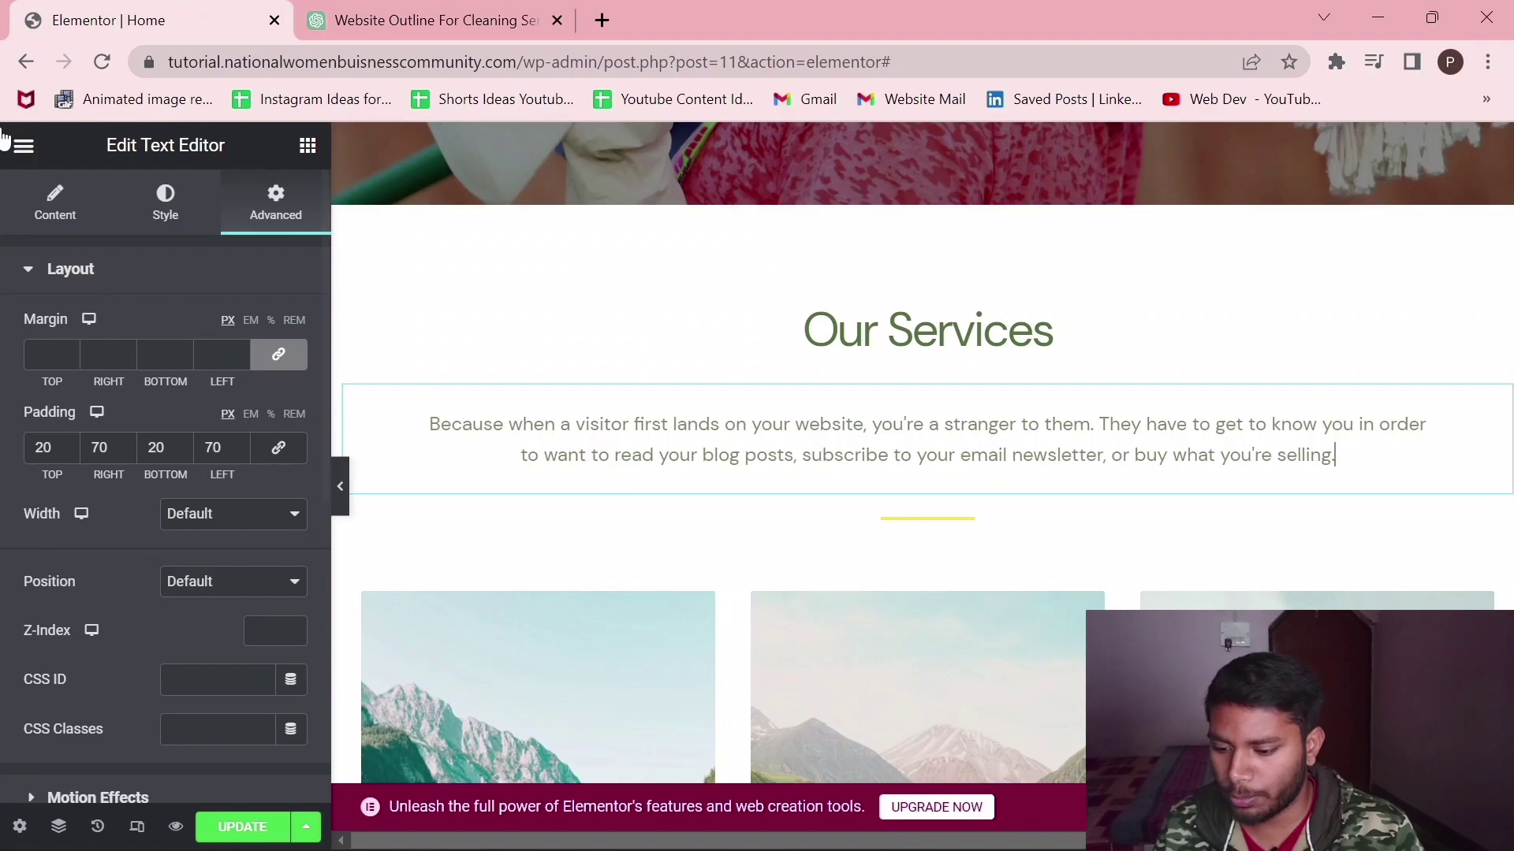
left_click(63, 195)
left_click(66, 203)
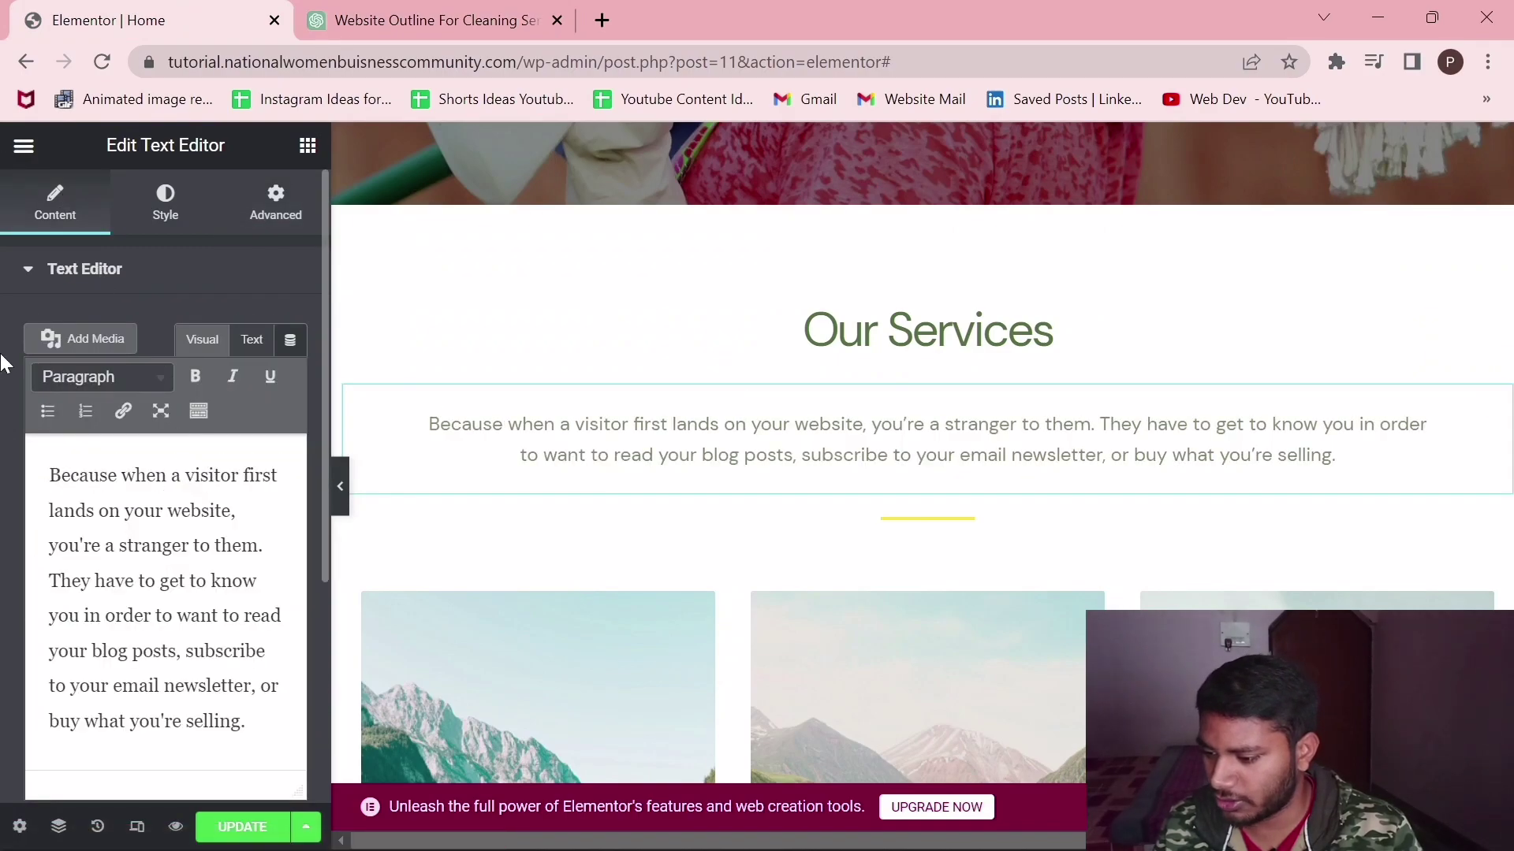
key("ctrl+a")
key("ctrl+v")
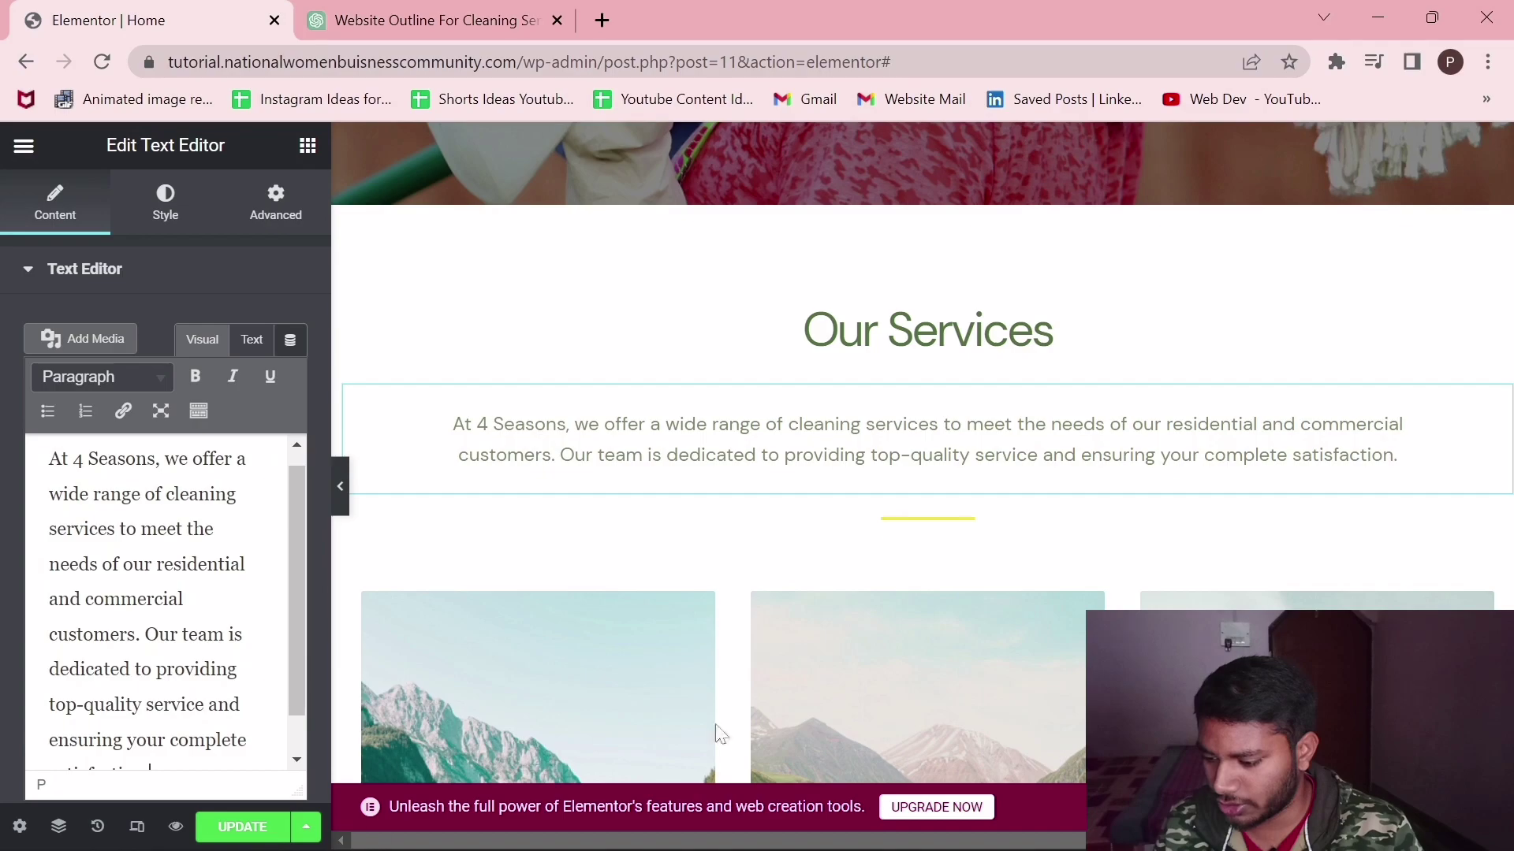
- Copy "Residential Cleaning" from ChatGPT's main services and use it as the "Web Design" image box's title
scroll(713, 726, "down", 5)
left_click(410, 20)
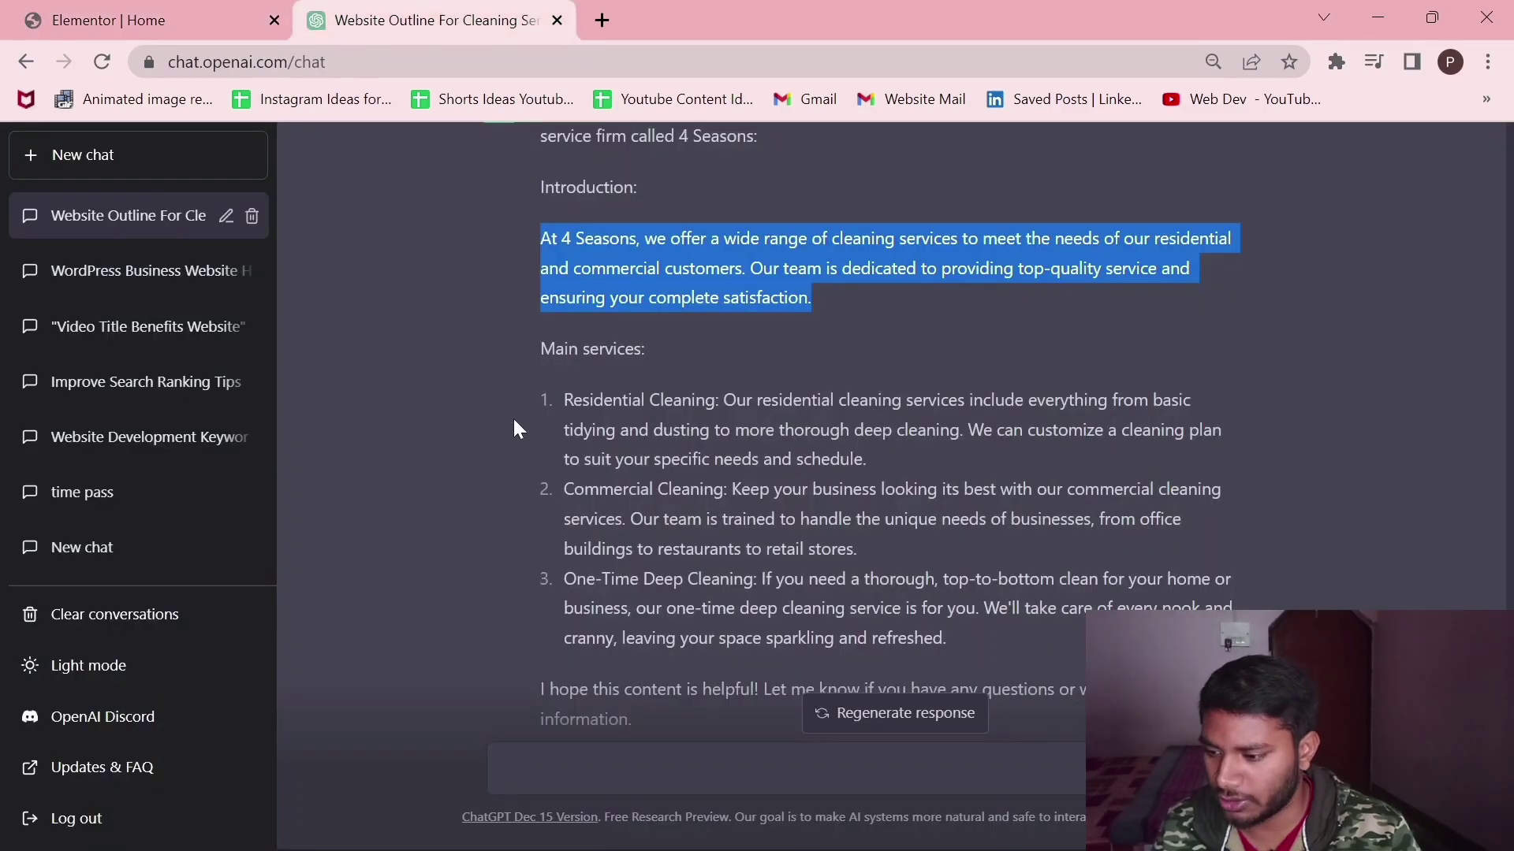
left_click_drag(566, 400, 719, 399)
key("ctrl+c")
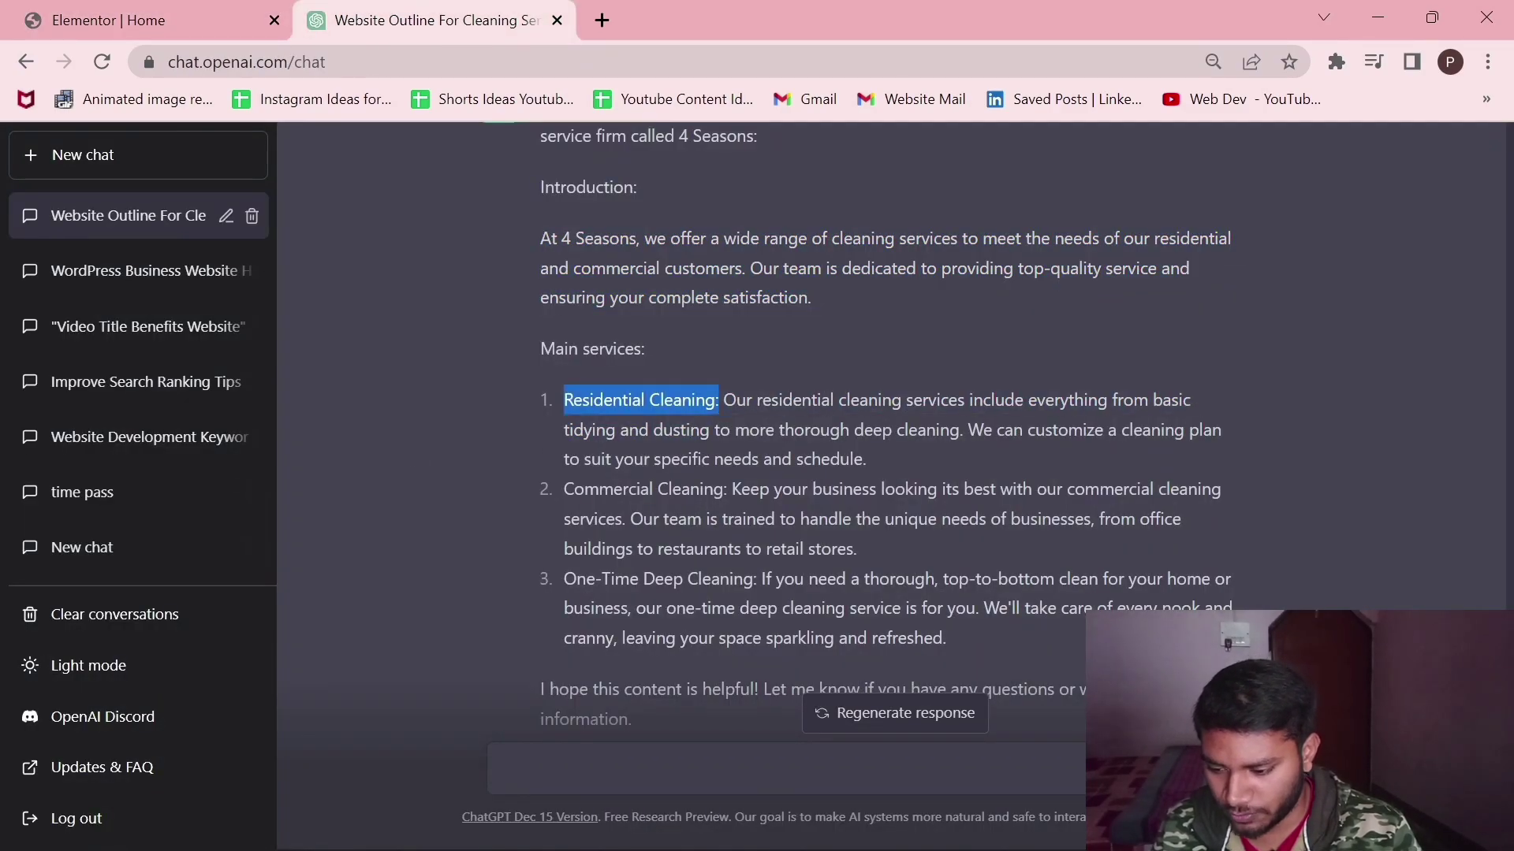
left_click_drag(231, 4, 517, 8)
scroll(653, 623, "down", 3)
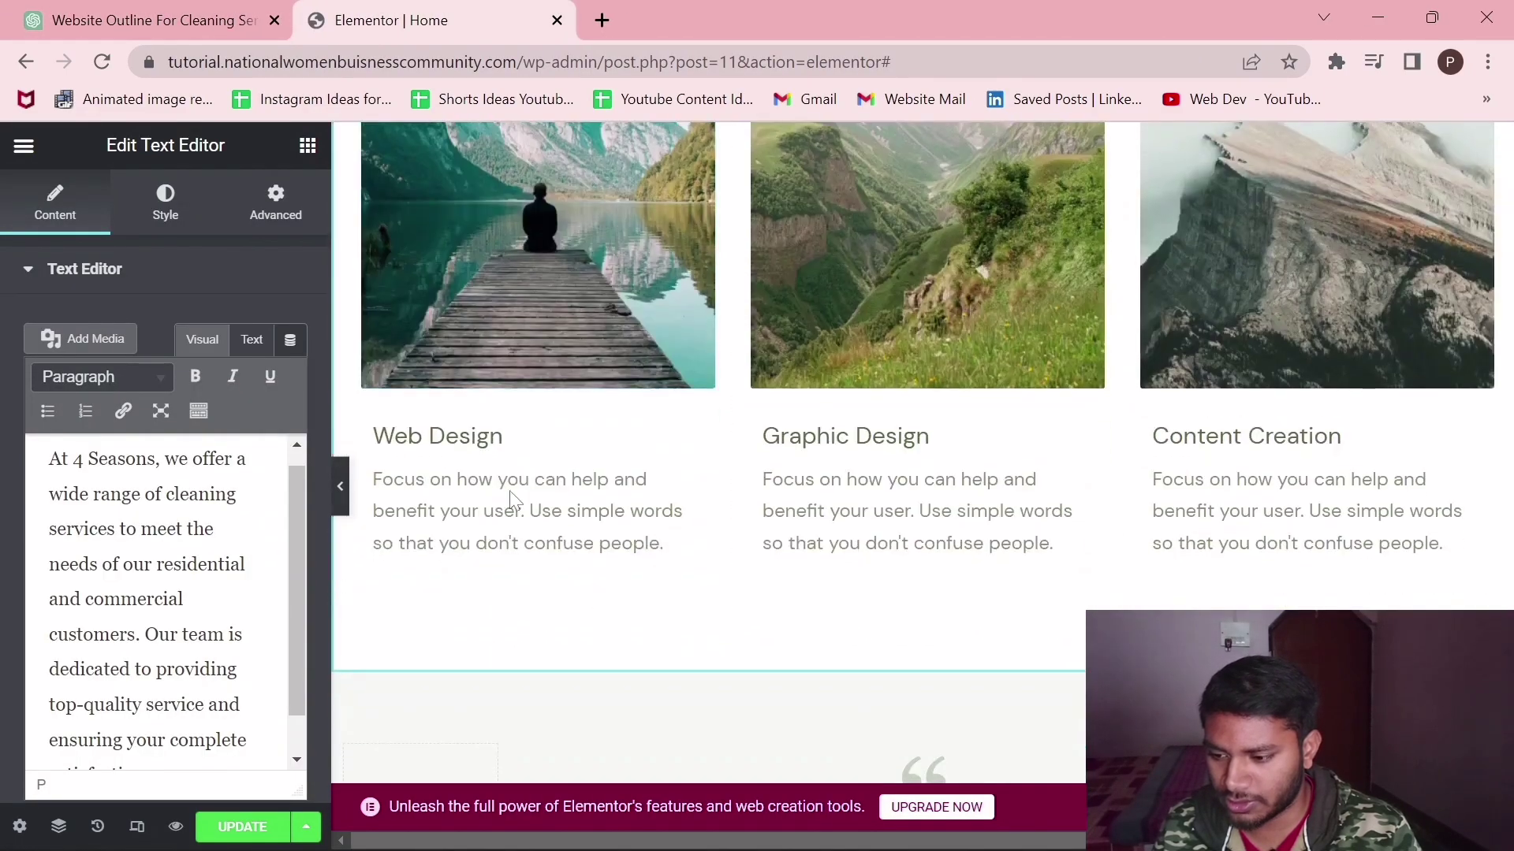
left_click(522, 439)
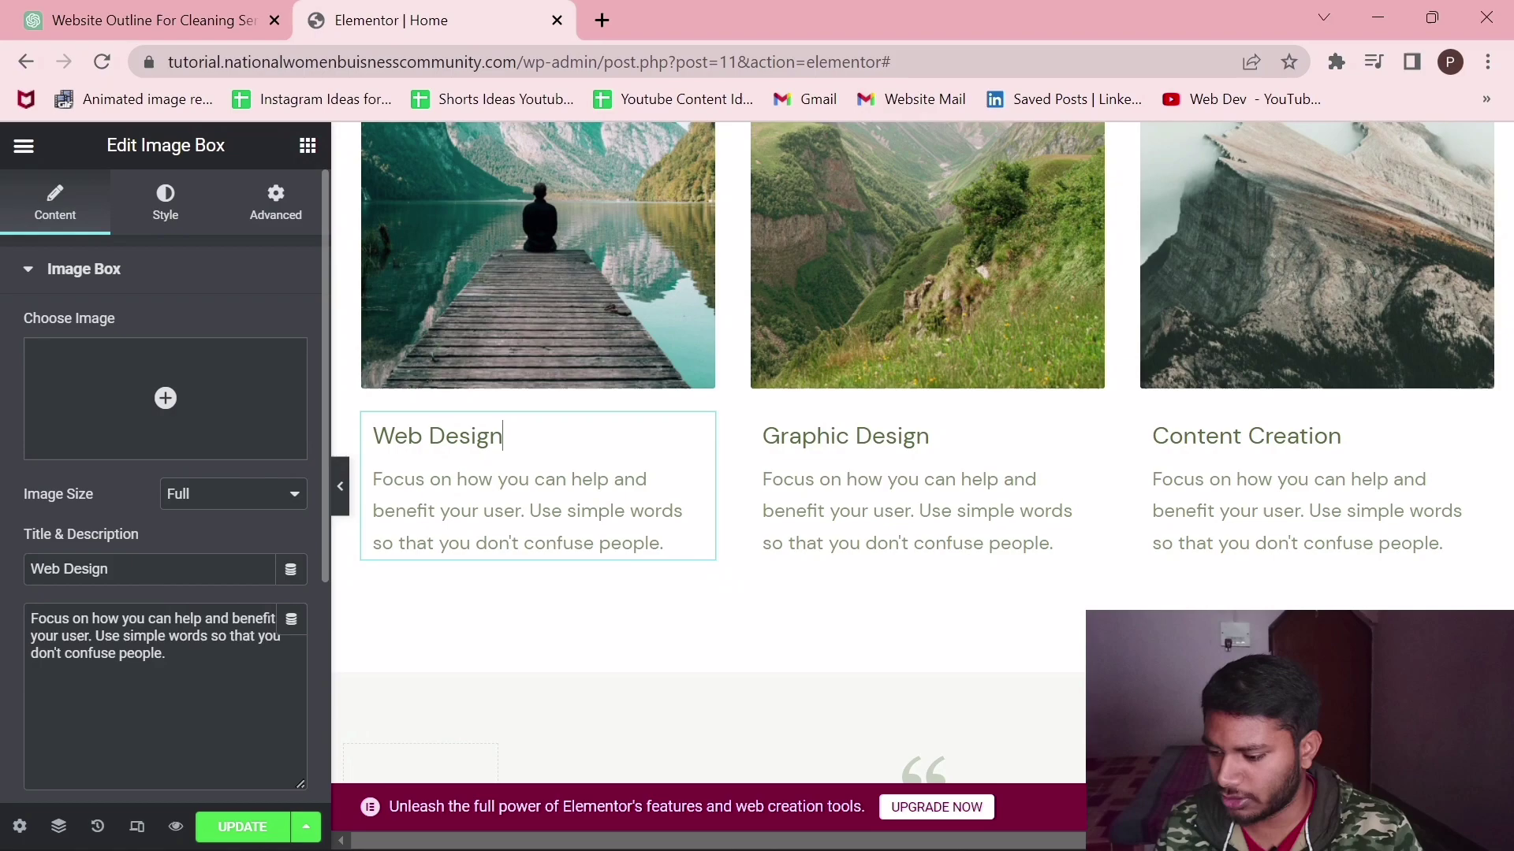
triple_click(70, 569)
key("ctrl+v")
- Replace the "Residential Cleaning" image box's placeholder description with ChatGPT's residential text beginning "Our residential cleaning services include everything"
left_click(191, 37)
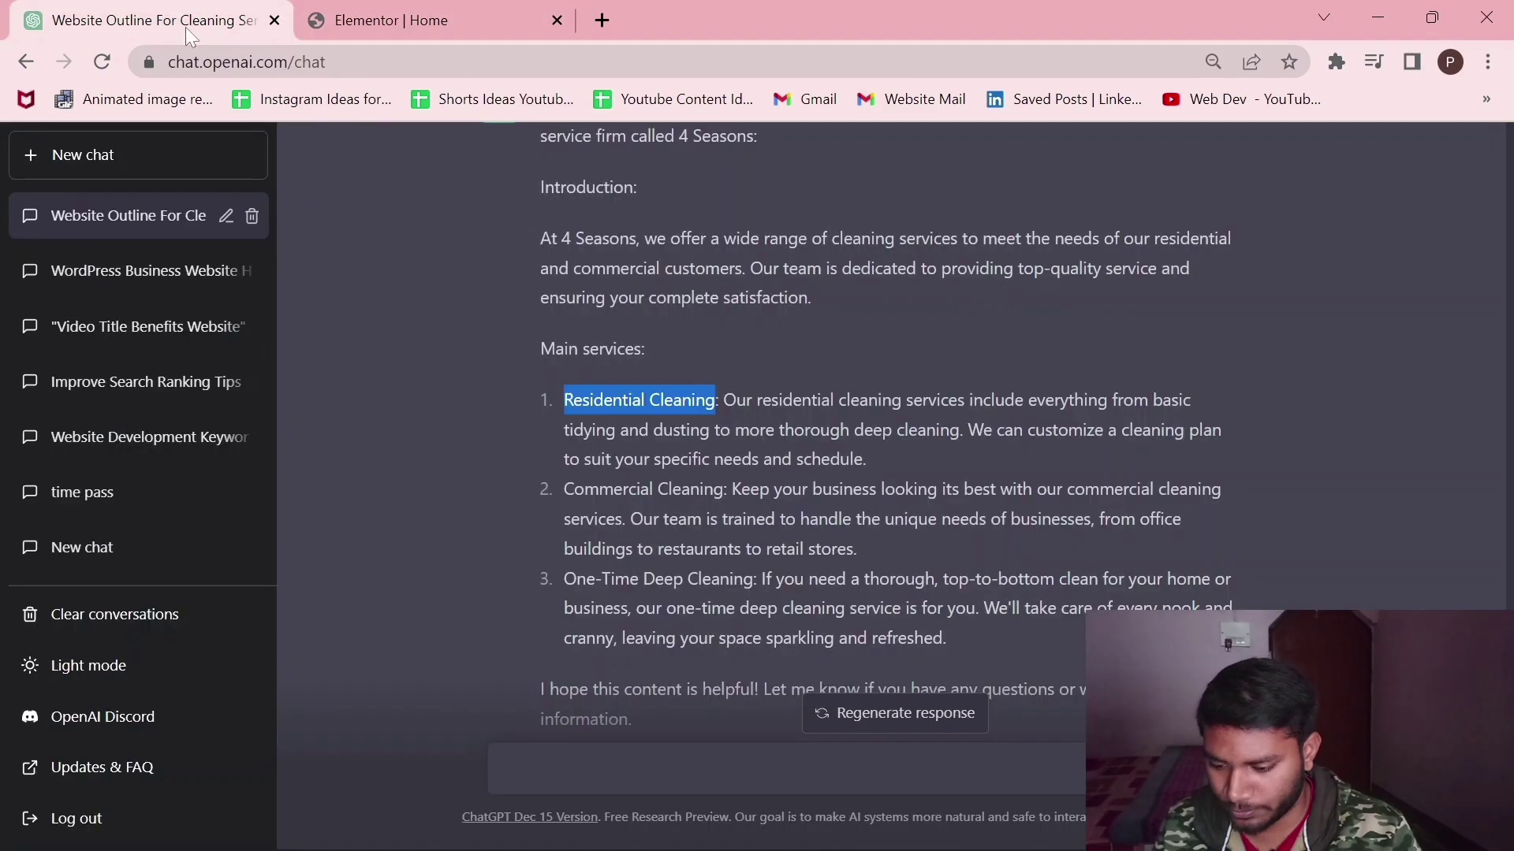
left_click_drag(724, 400, 925, 466)
key("ctrl+c")
left_click(473, 19)
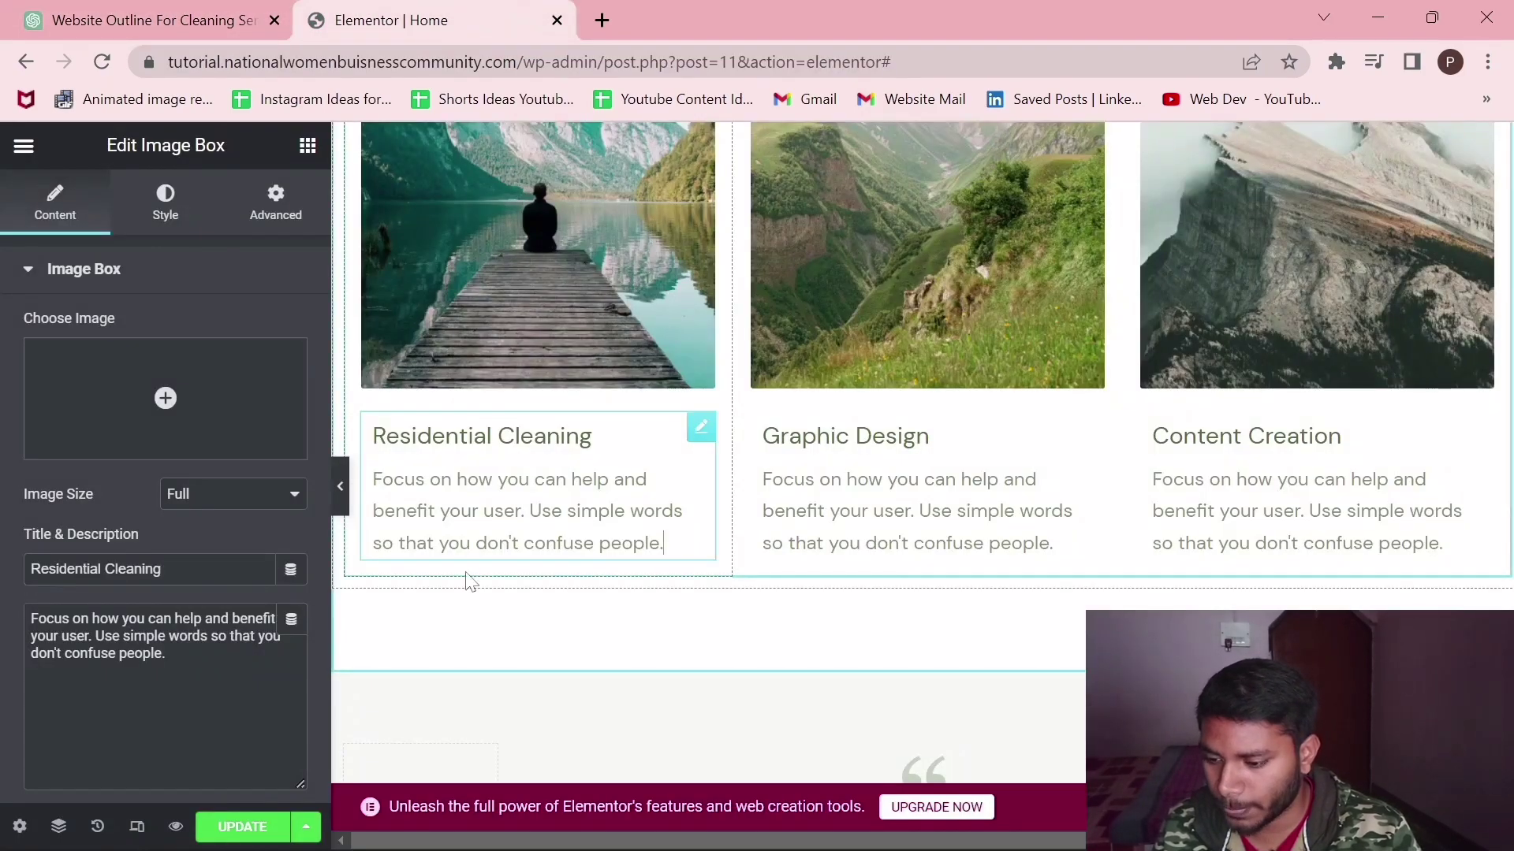
left_click_drag(170, 656, 4, 617)
key("ctrl+v")
- Copy "Commercial Cleaning" from ChatGPT's main services and use it as the "Graphic Design" image box's title
left_click(150, 20)
left_click_drag(564, 490, 727, 489)
key("ctrl+c")
left_click(555, 11)
left_click(907, 489)
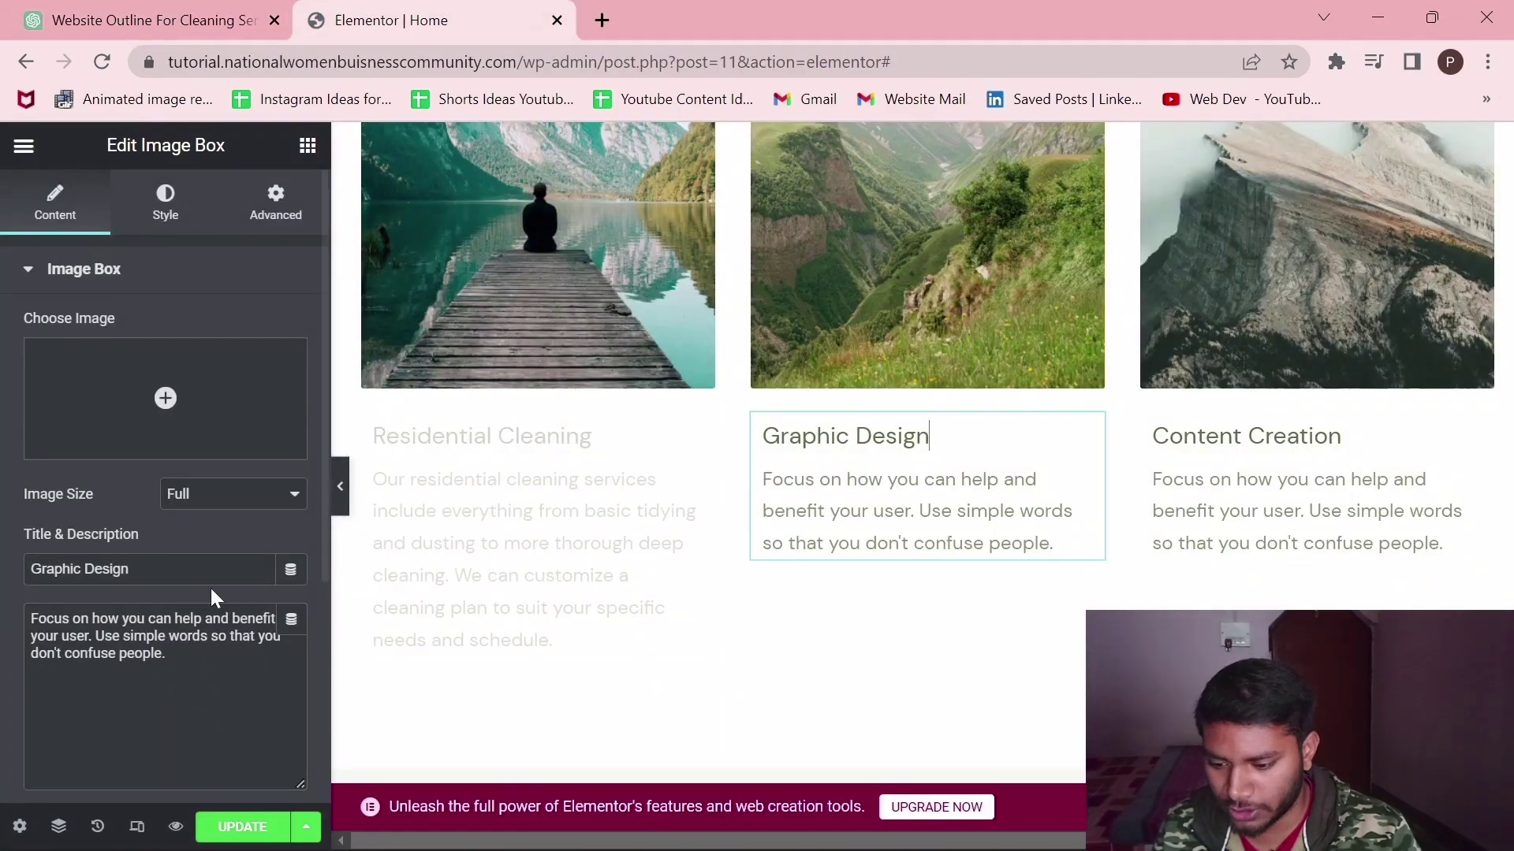
triple_click(70, 569)
key("ctrl+v")
- Replace the "Commercial Cleaning" box's description with ChatGPT's text beginning "Keep your business looking its best"
left_click(47, 20)
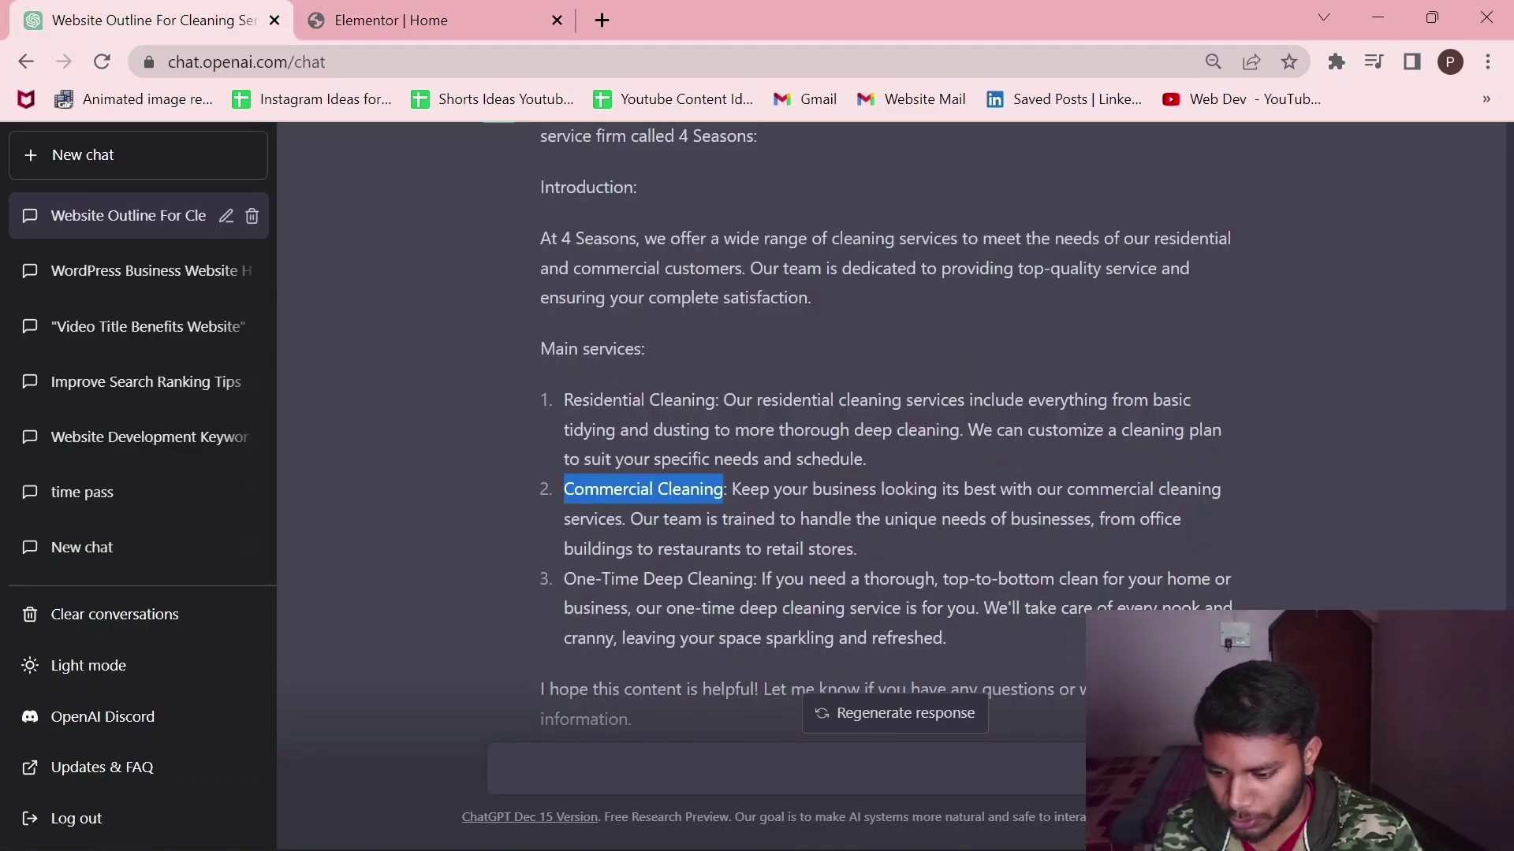
left_click_drag(733, 489, 858, 549)
key("ctrl+c")
left_click(433, 19)
triple_click(210, 612)
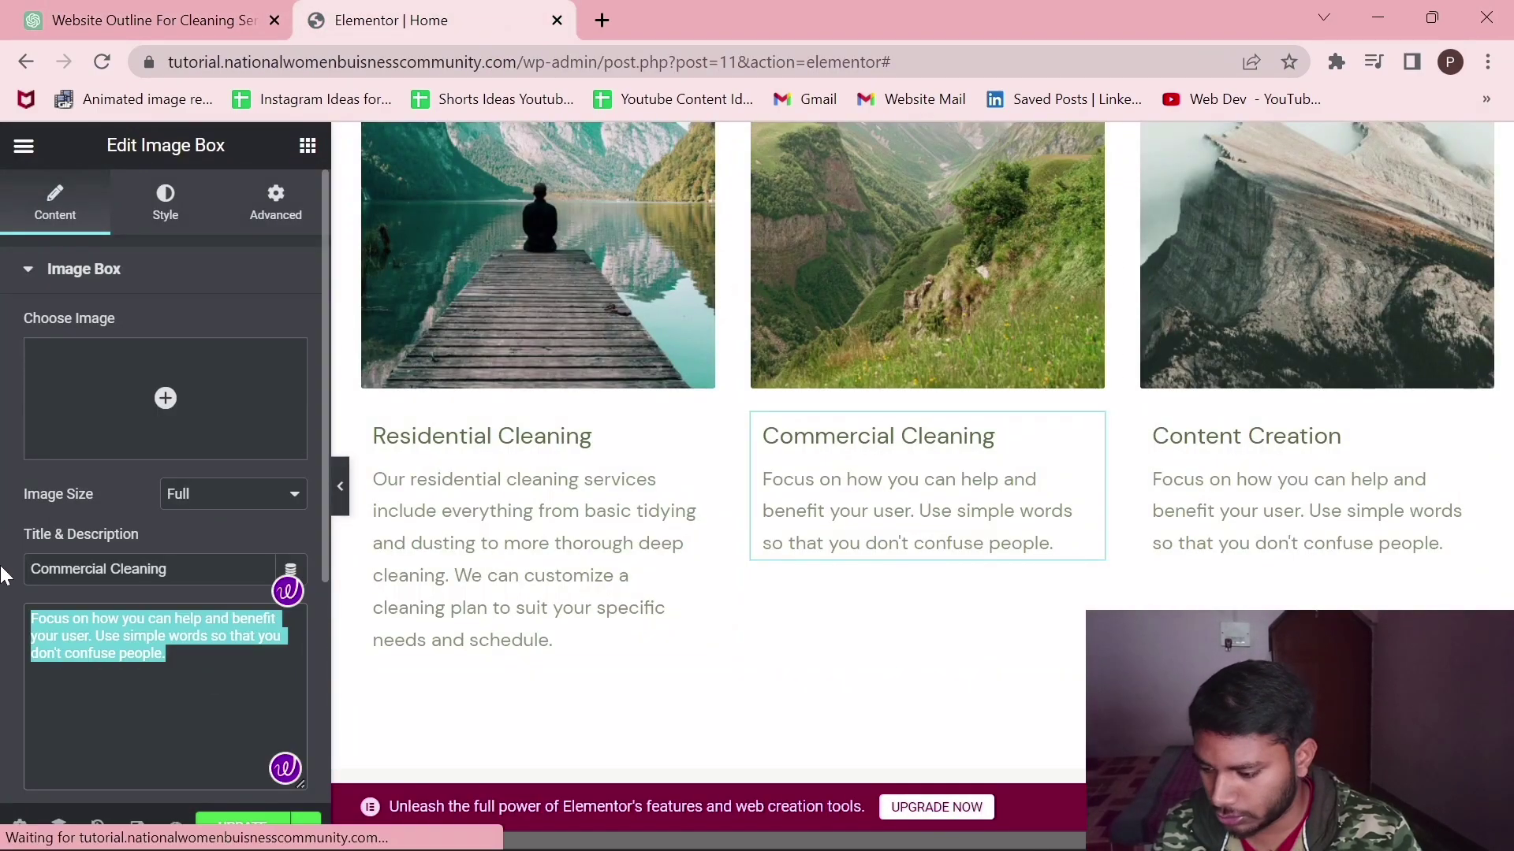
key("ctrl+v")
- Retitle the "Content Creation" box "One-Time Deep Cleaning" from ChatGPT and place a free blue office-building photo above "Commercial Cleaning"
left_click(47, 20)
scroll(891, 394, "down", 1)
left_click_drag(563, 465, 712, 495)
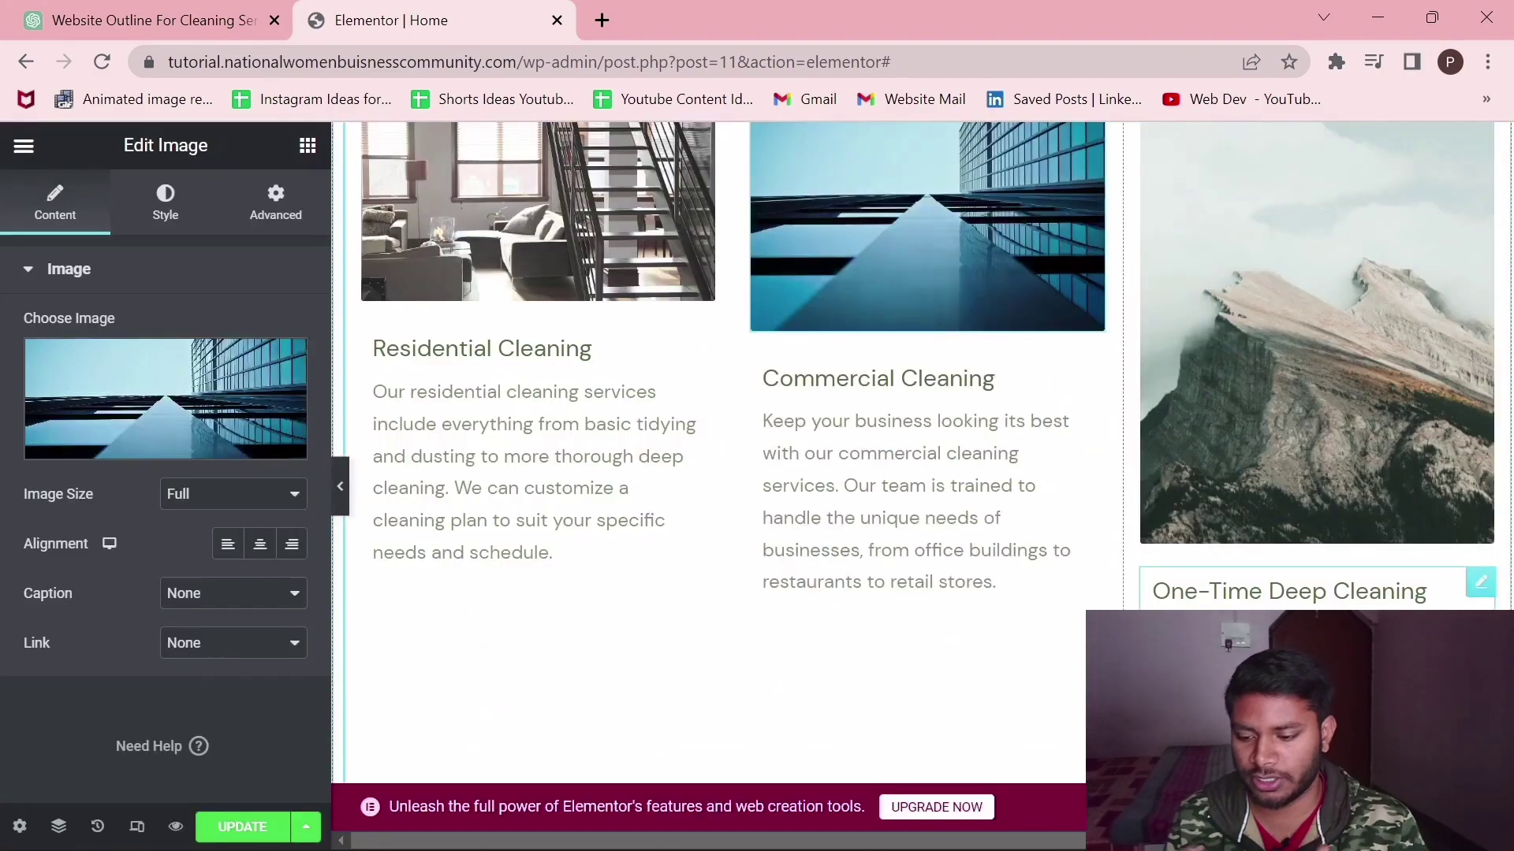
scroll(1279, 536, "up", 2)
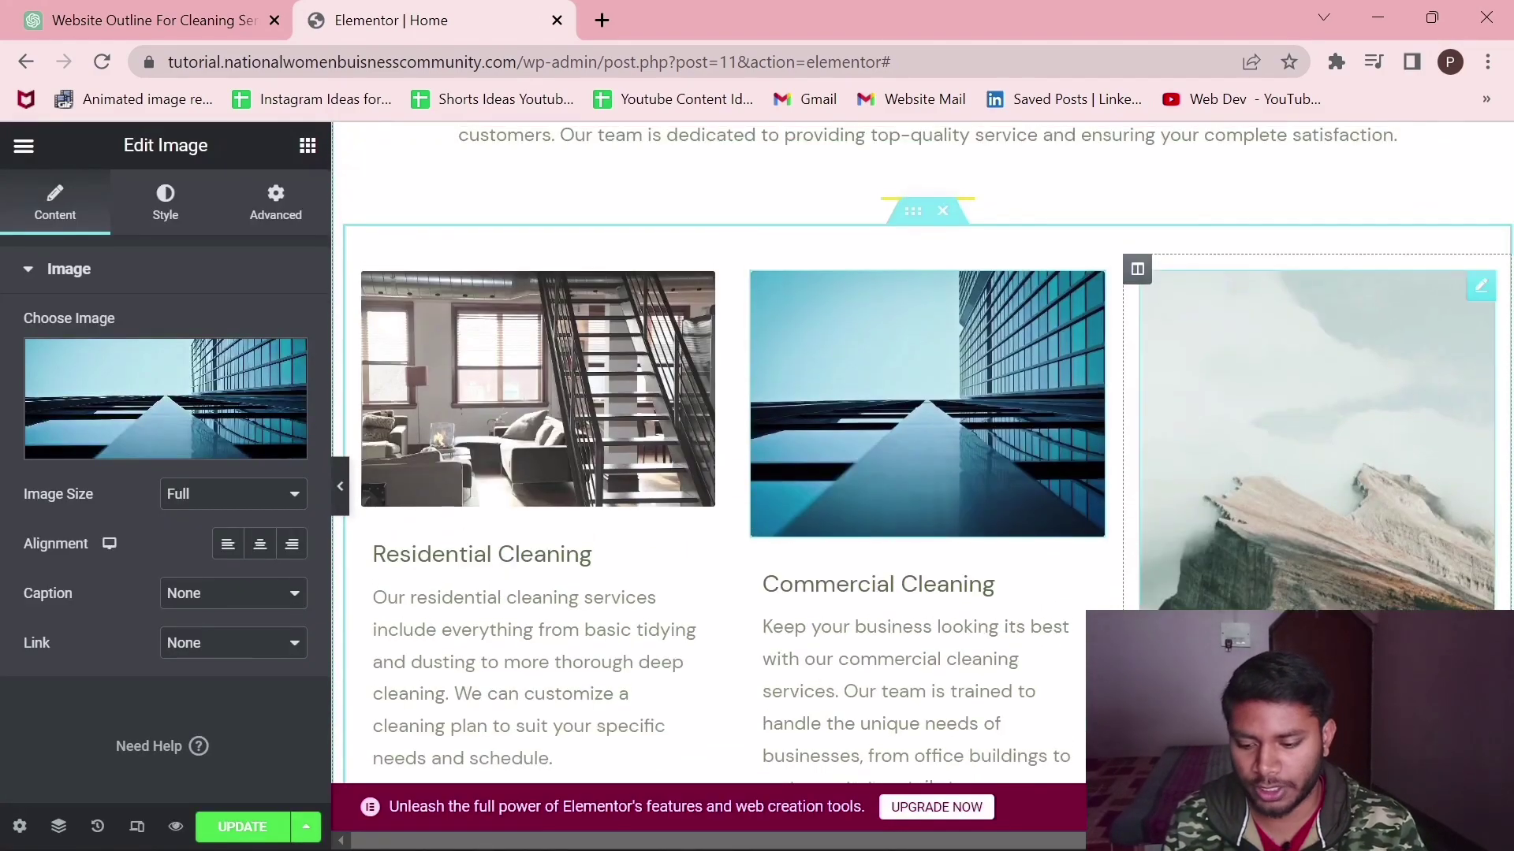
- Search the free images for "deep cleaning", clear the search, and replace the mountain image above "One-Time Deep Cleaning" with a green armchair photo
left_click(1279, 537)
scroll(1183, 536, "down", 3)
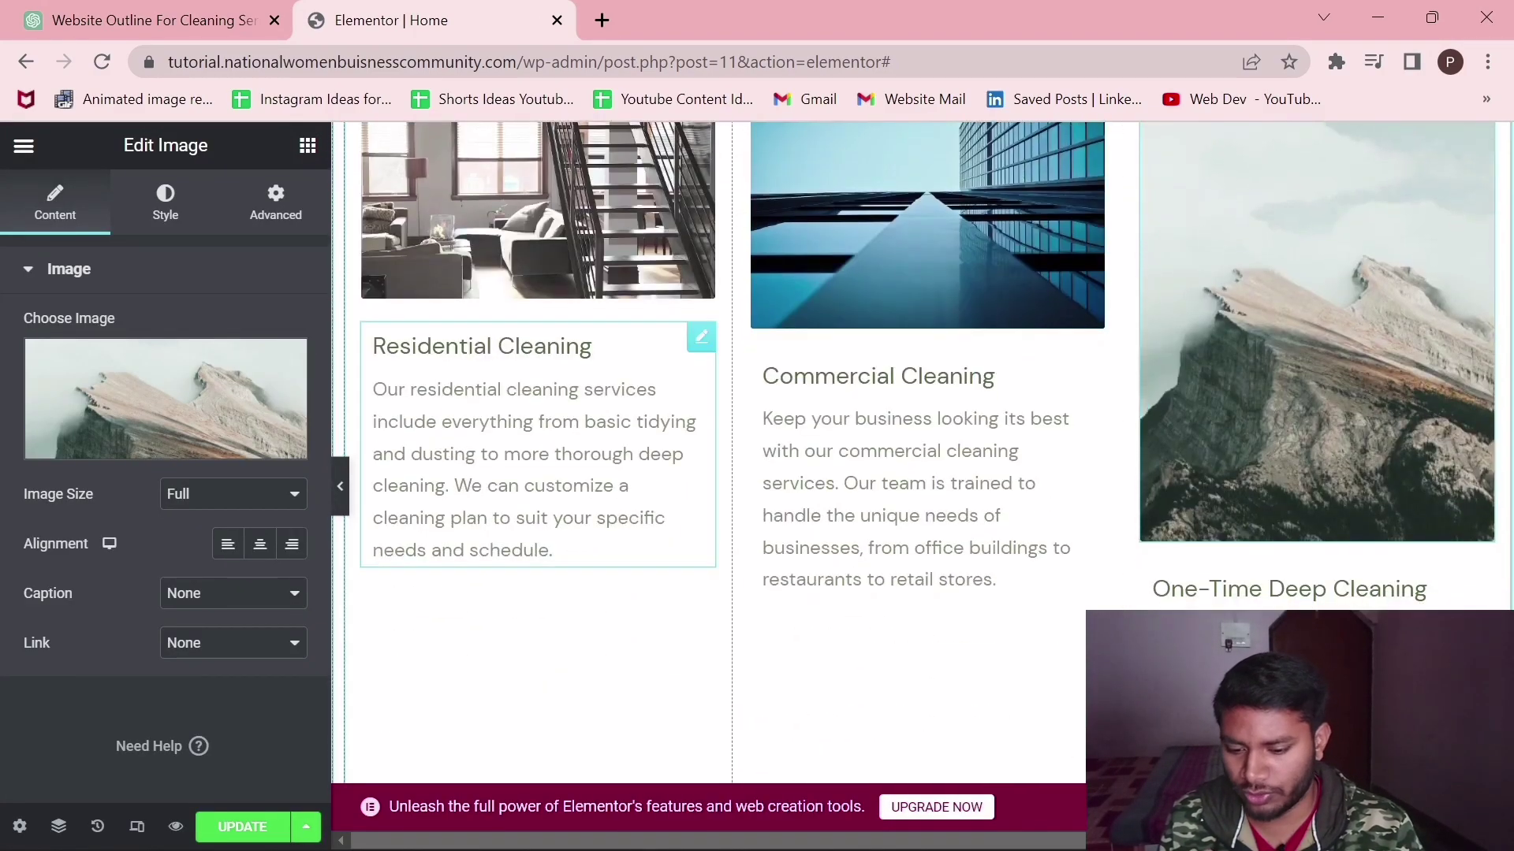
left_click(190, 370)
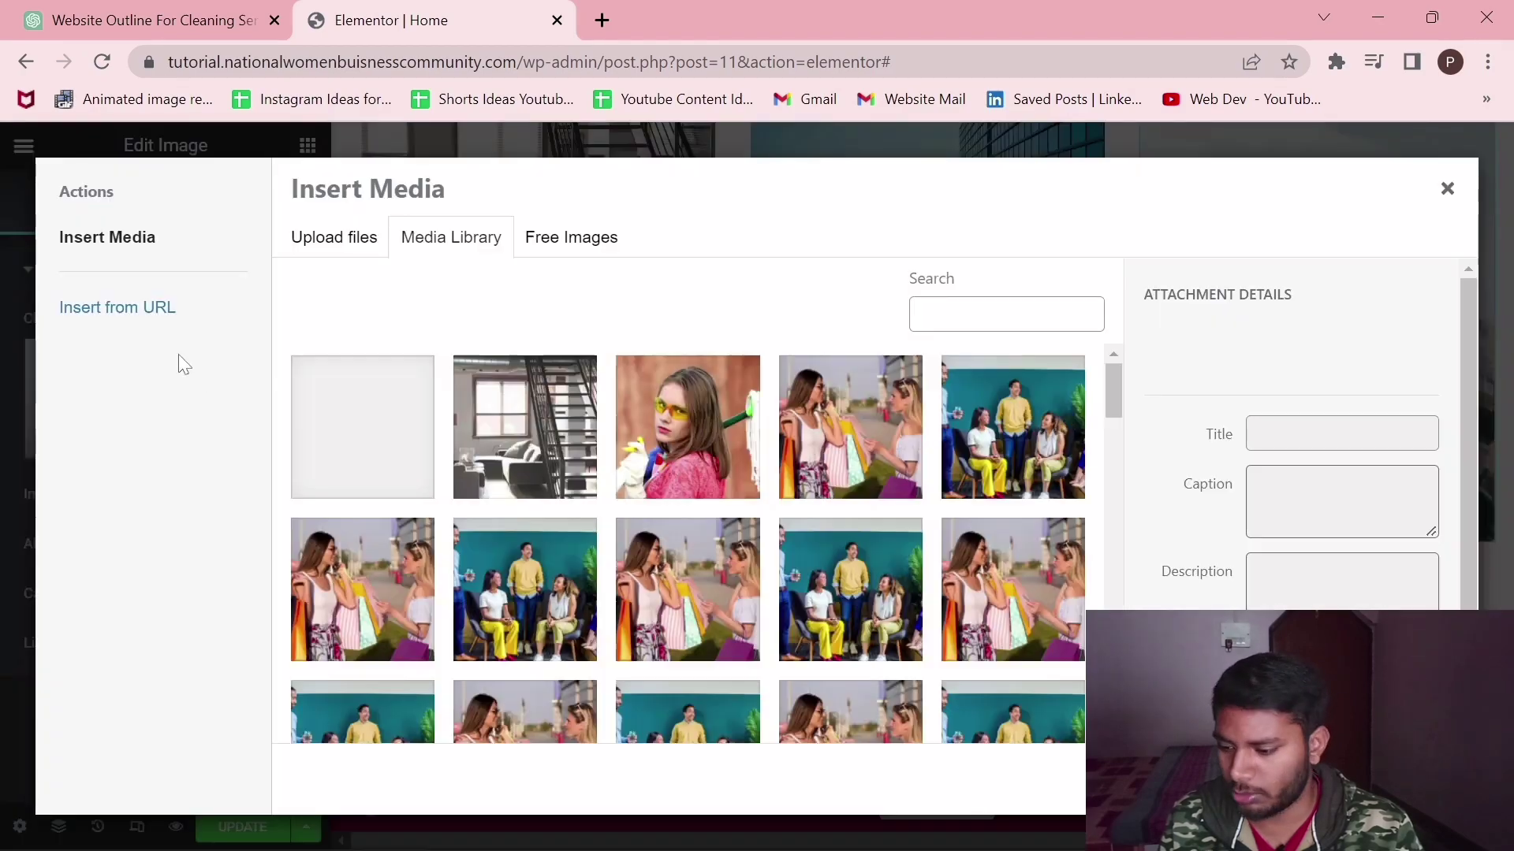
left_click(571, 237)
left_click(413, 292)
type("dee")
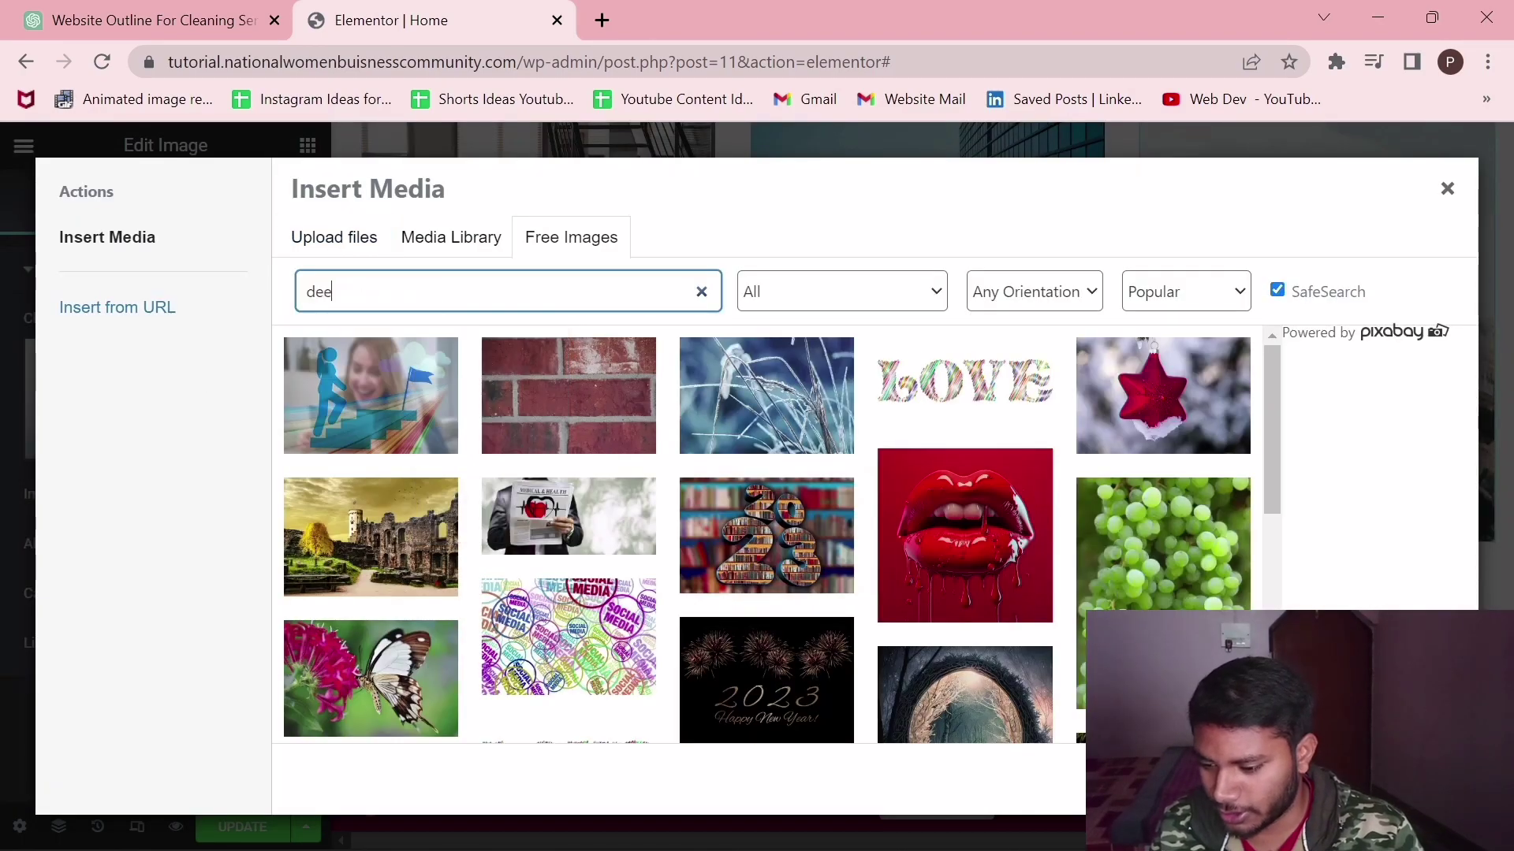
type("p cleaning")
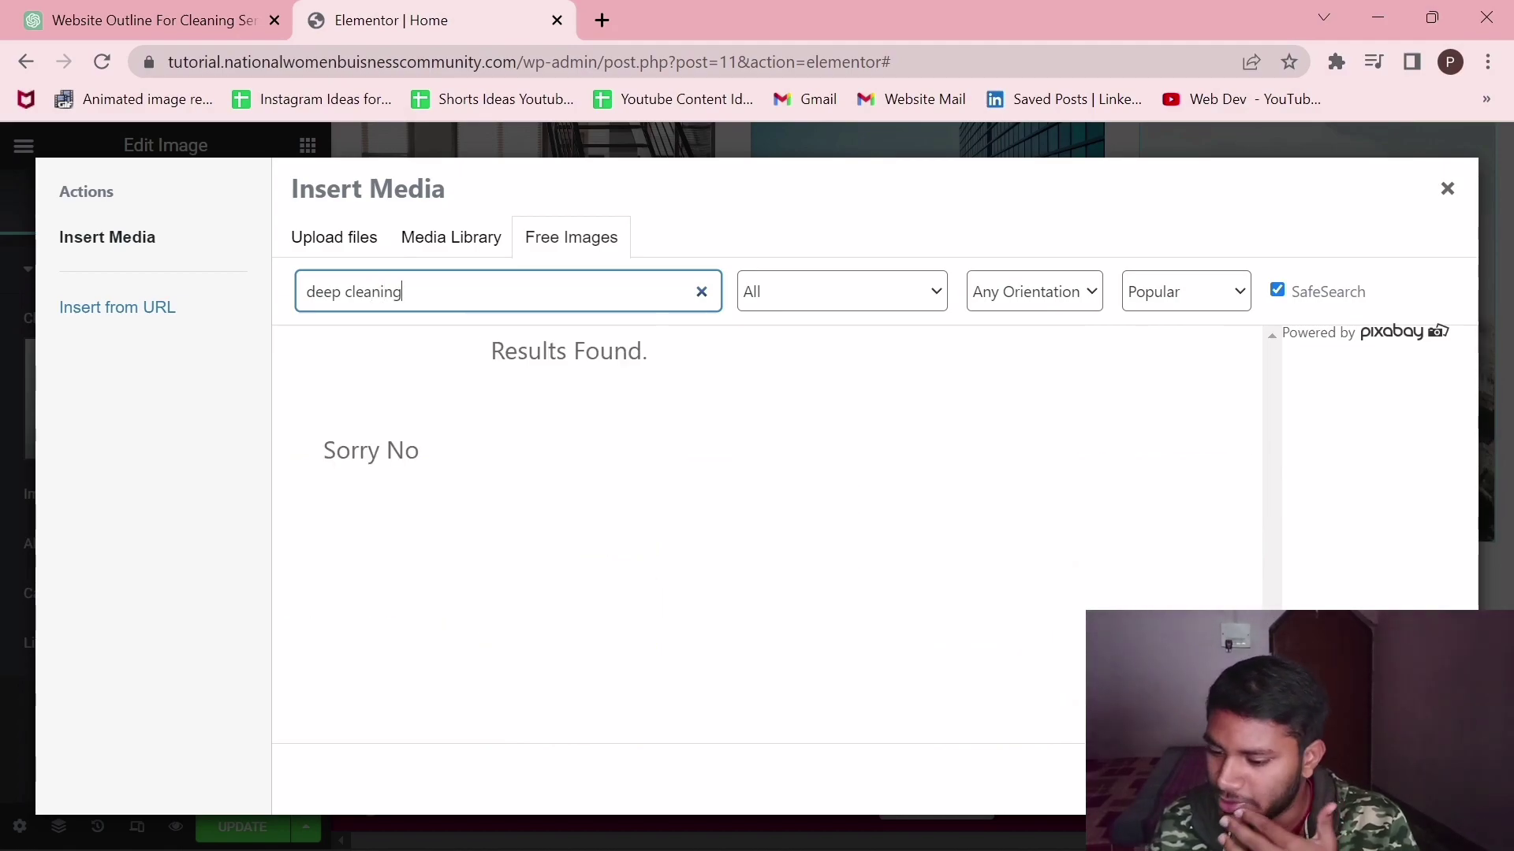
left_click_drag(344, 292, 89, 257)
key("BackSpace")
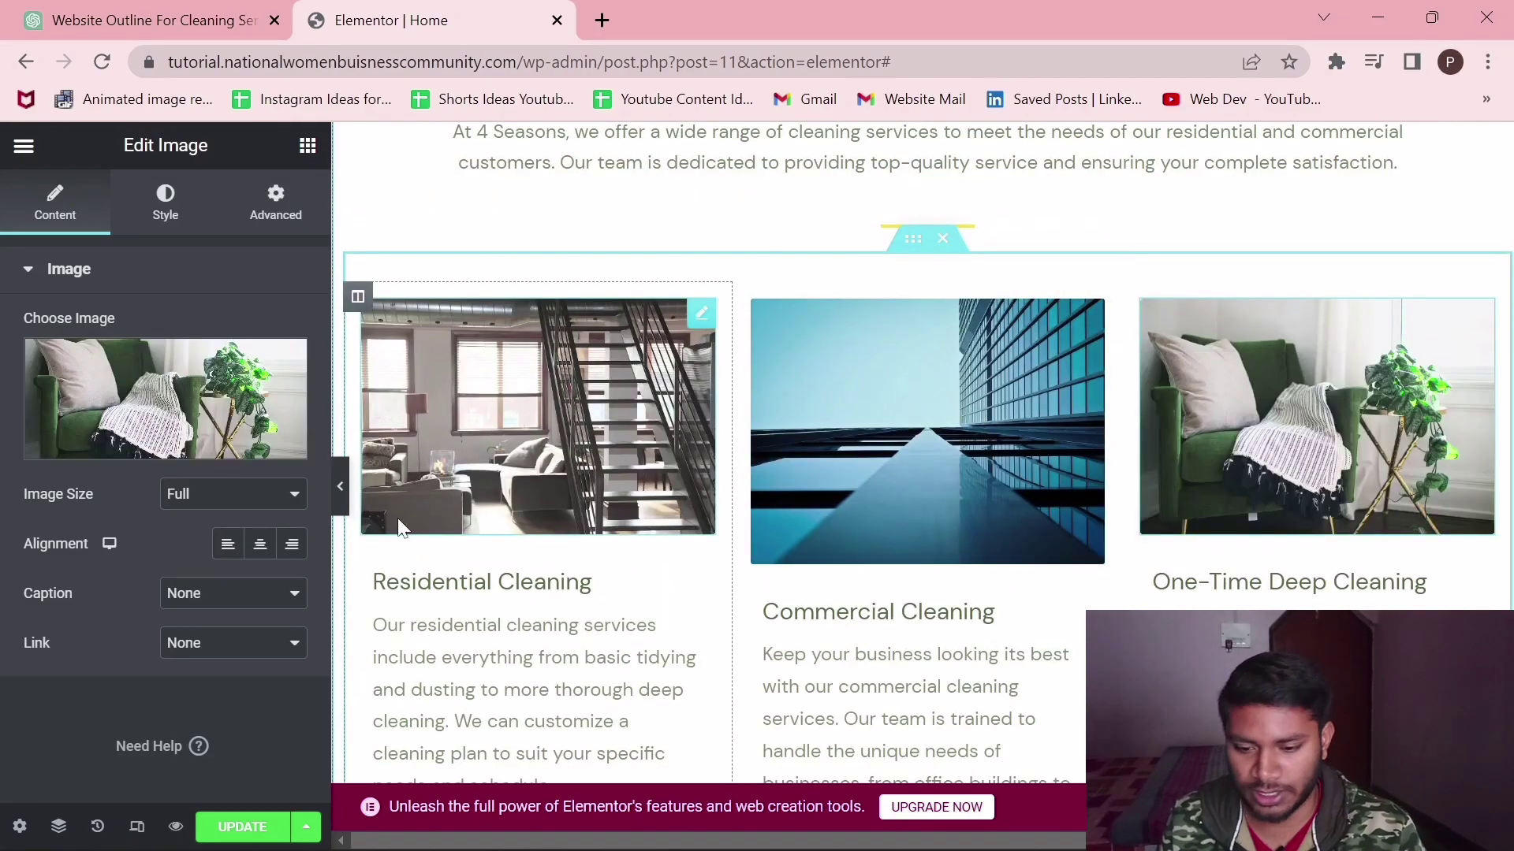
- Set the width of the office-building image above "Commercial Cleaning" to 90%
left_click(940, 448)
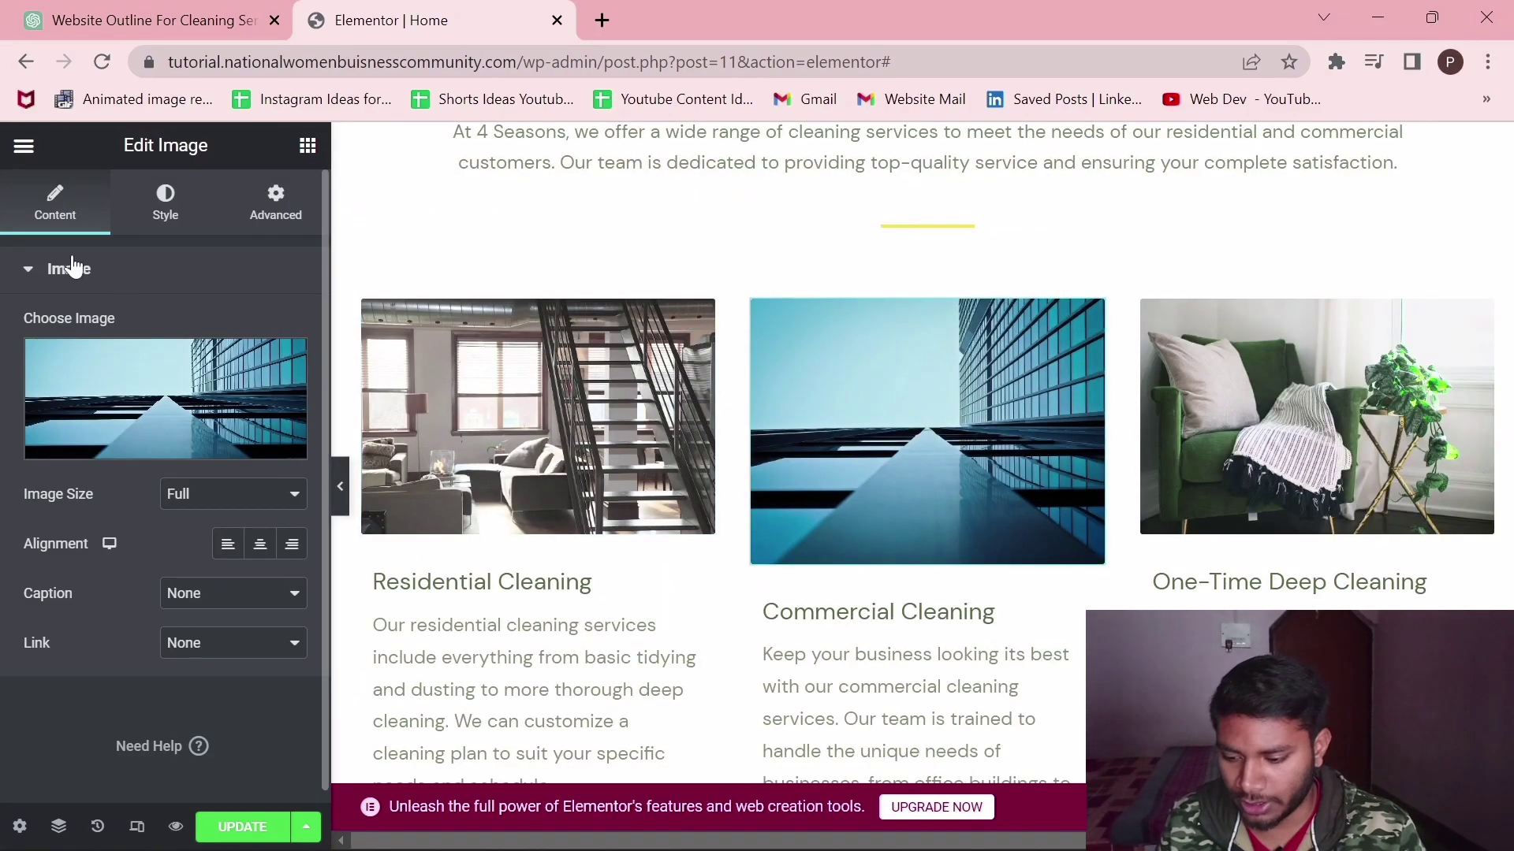
left_click(157, 227)
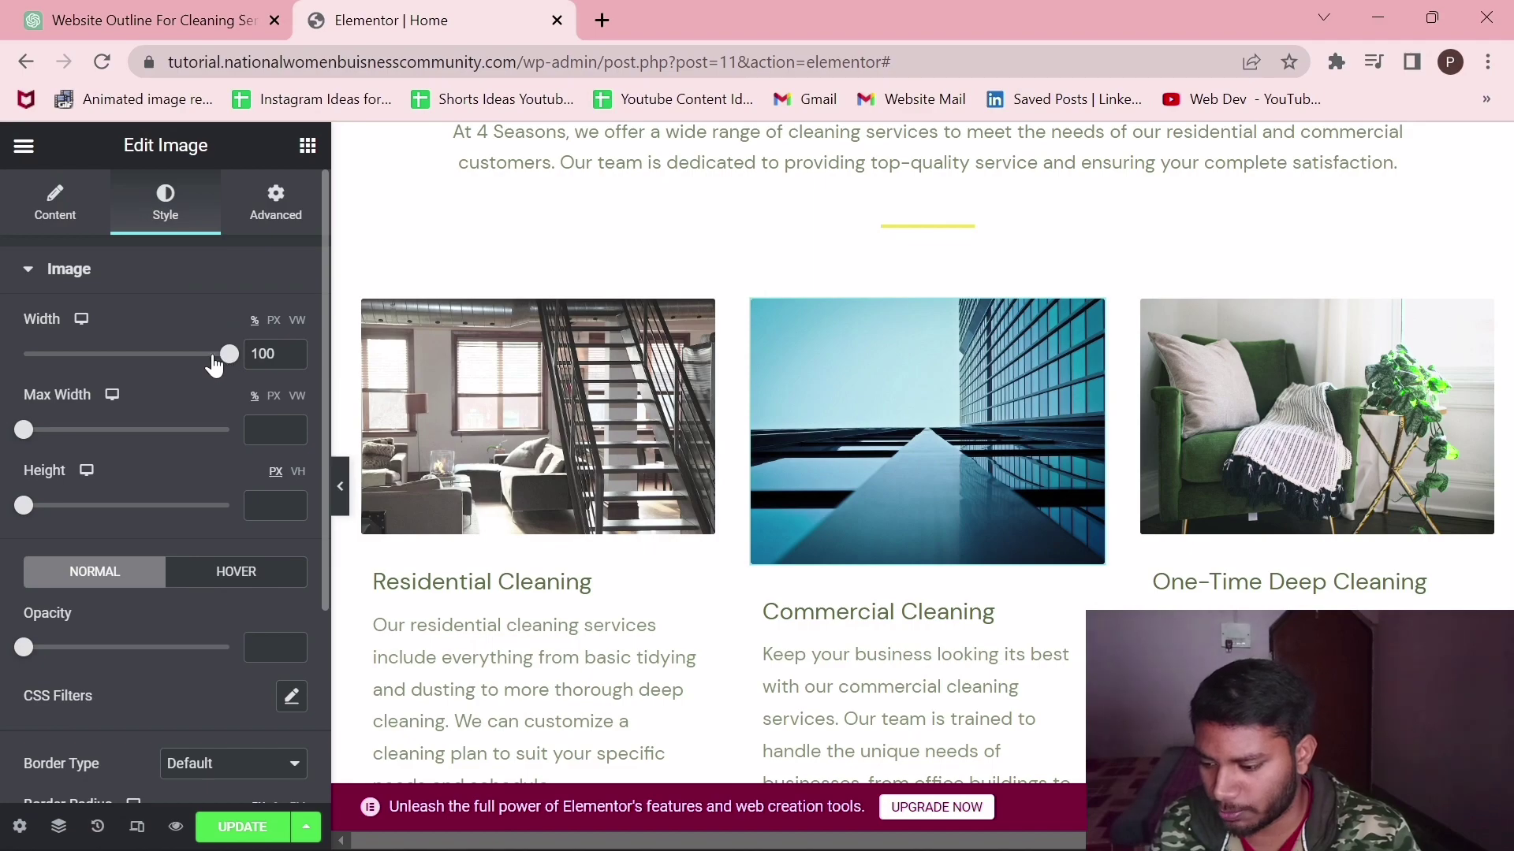
left_click_drag(214, 363, 203, 364)
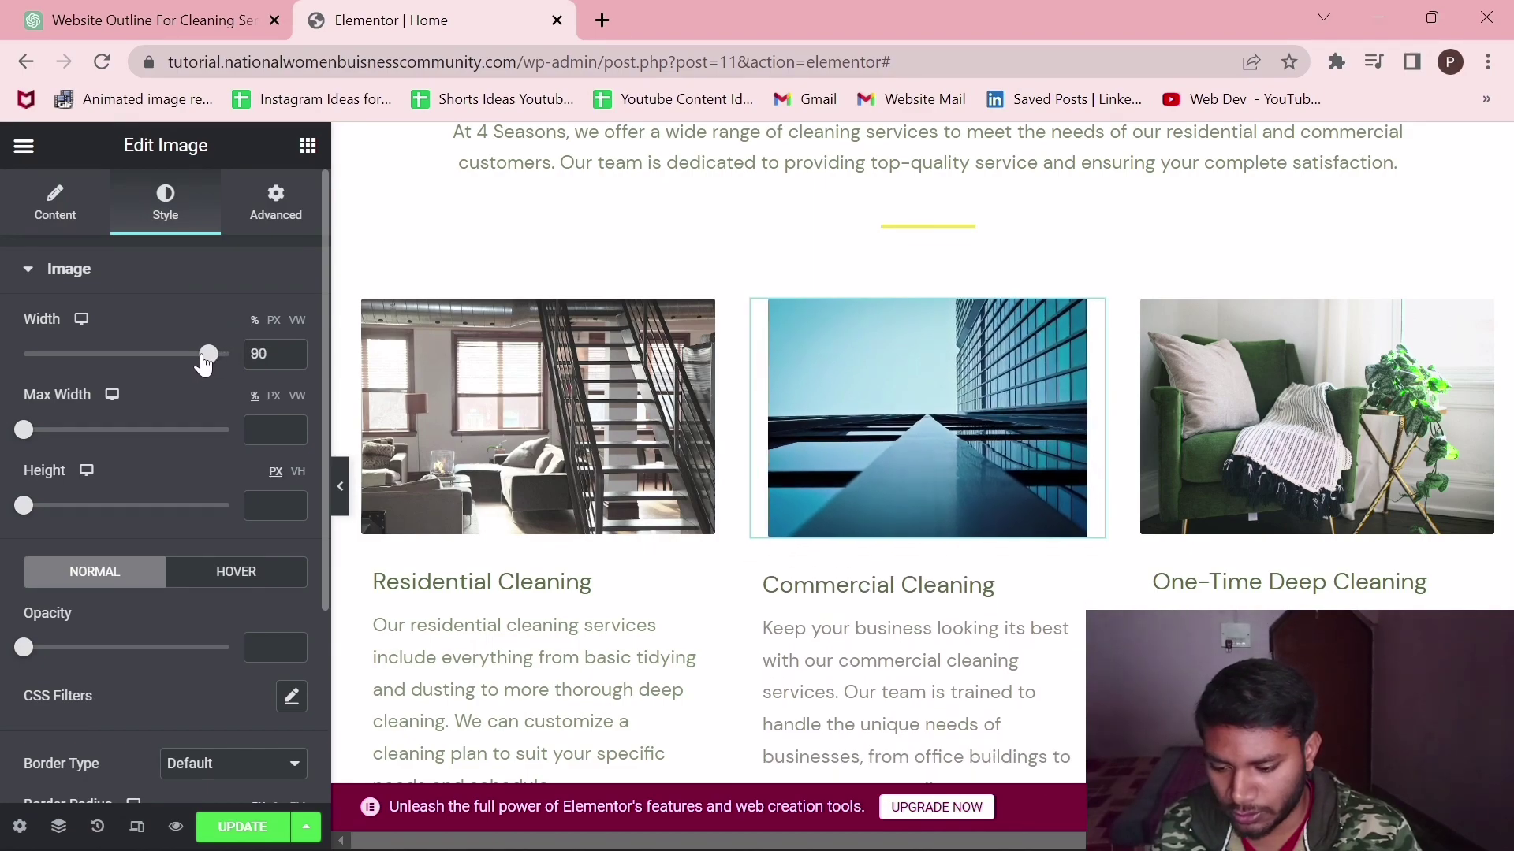
- Ask ChatGPT to "give a sample testimonial" and replace the "Original and with an innate understanding" quote with its text
scroll(733, 413, "down", 10)
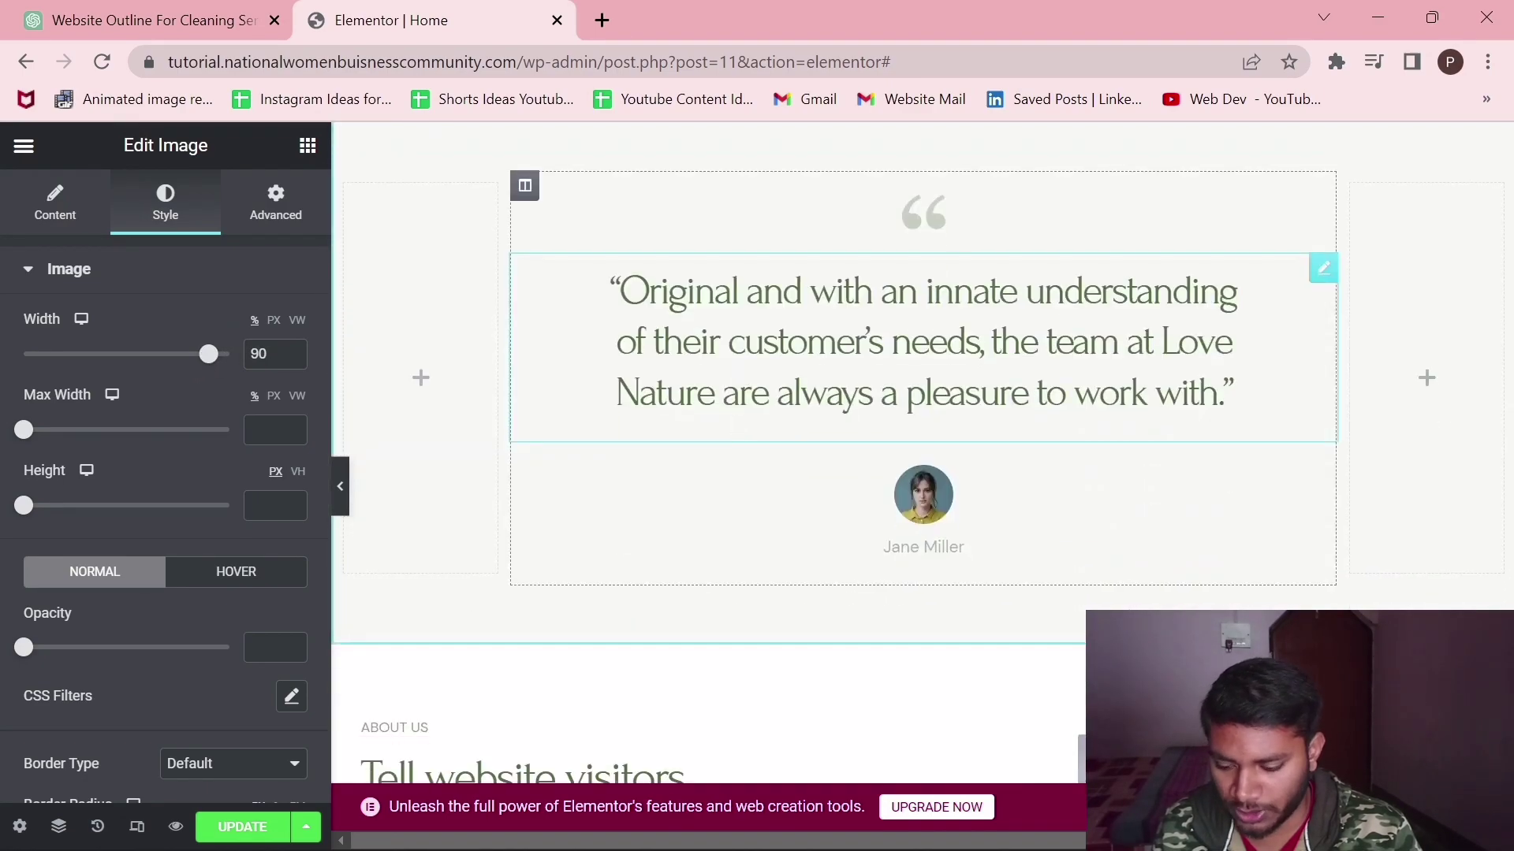
key("ctrl+Tab")
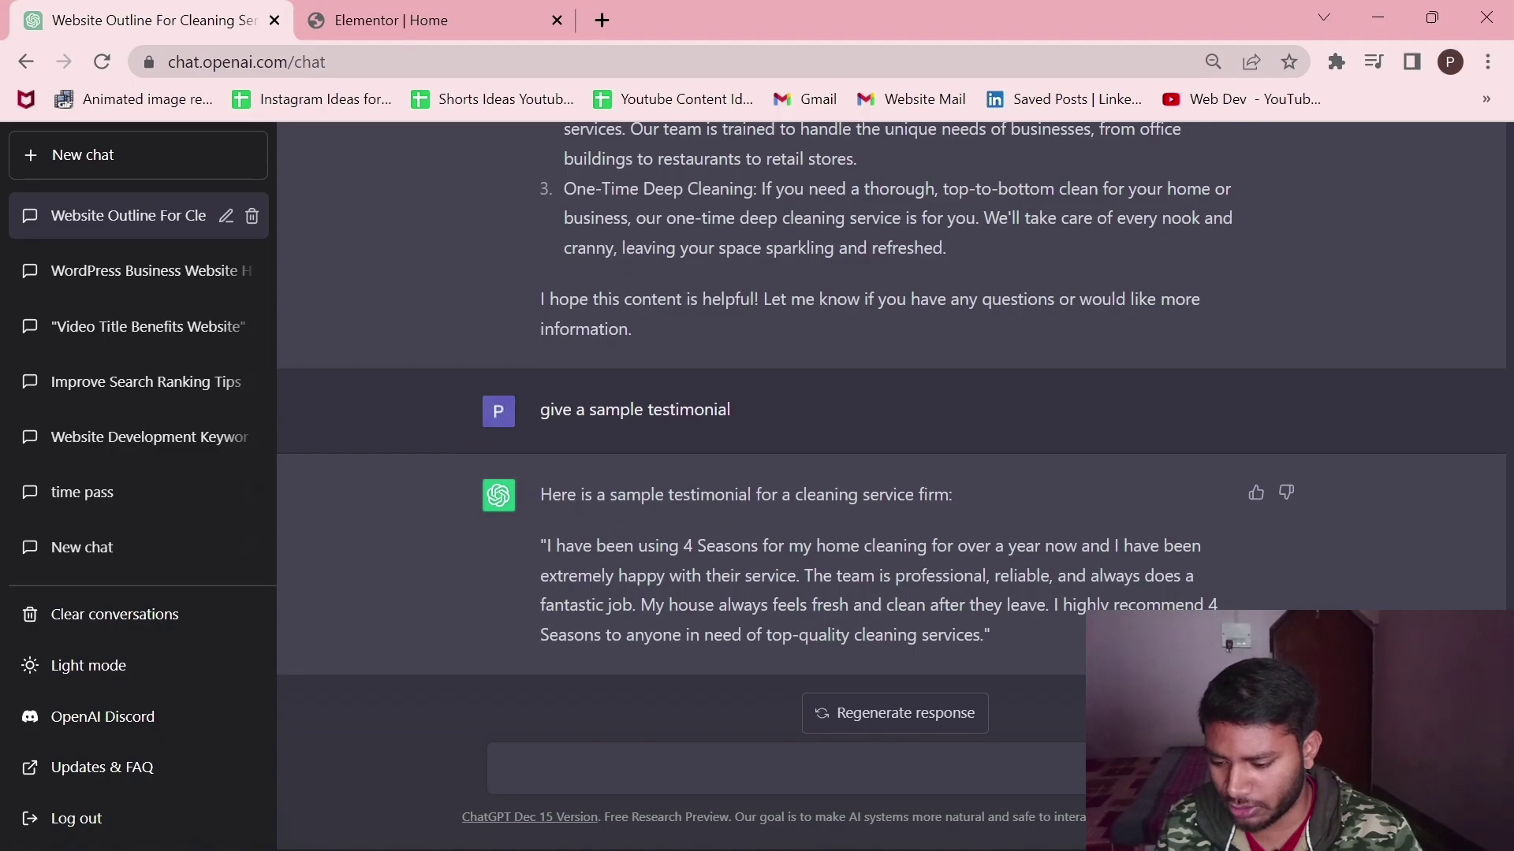
left_click_drag(547, 546, 974, 636)
key("ctrl+c")
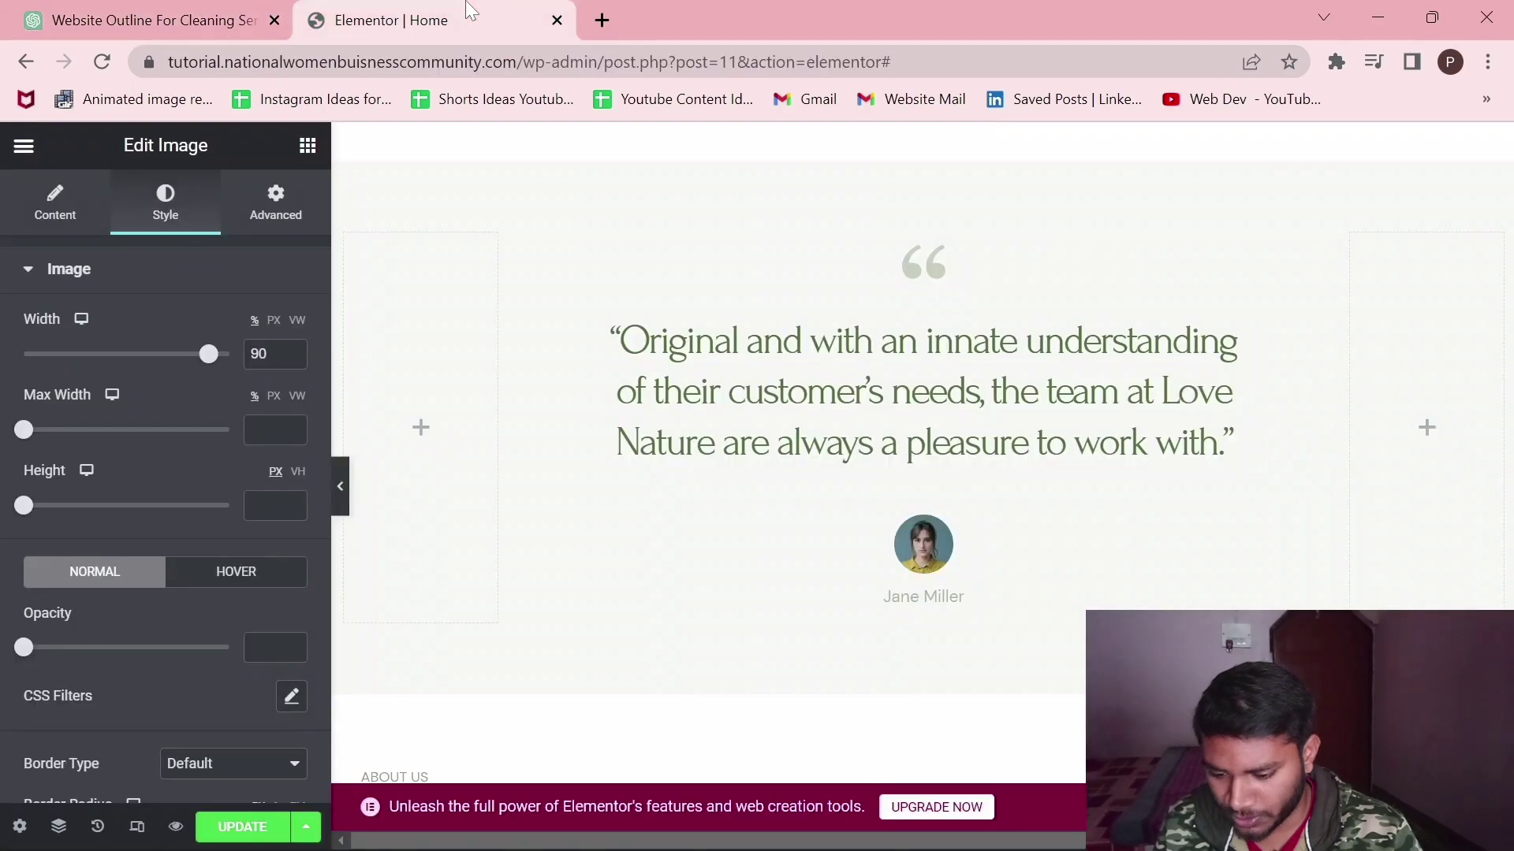
left_click(426, 20)
left_click(1233, 442)
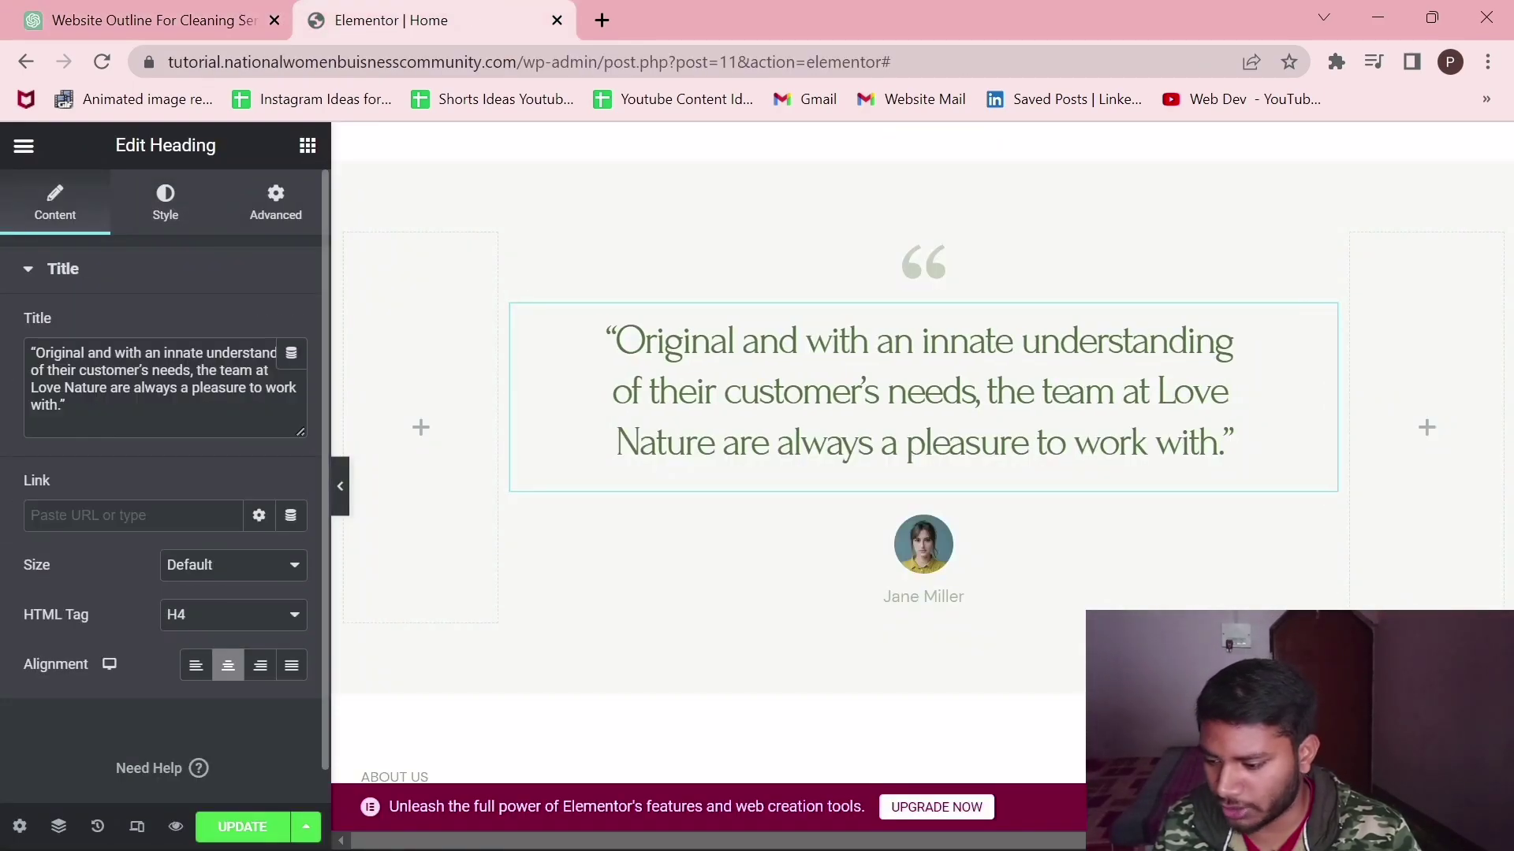
key("ctrl+a")
key("ctrl+v")
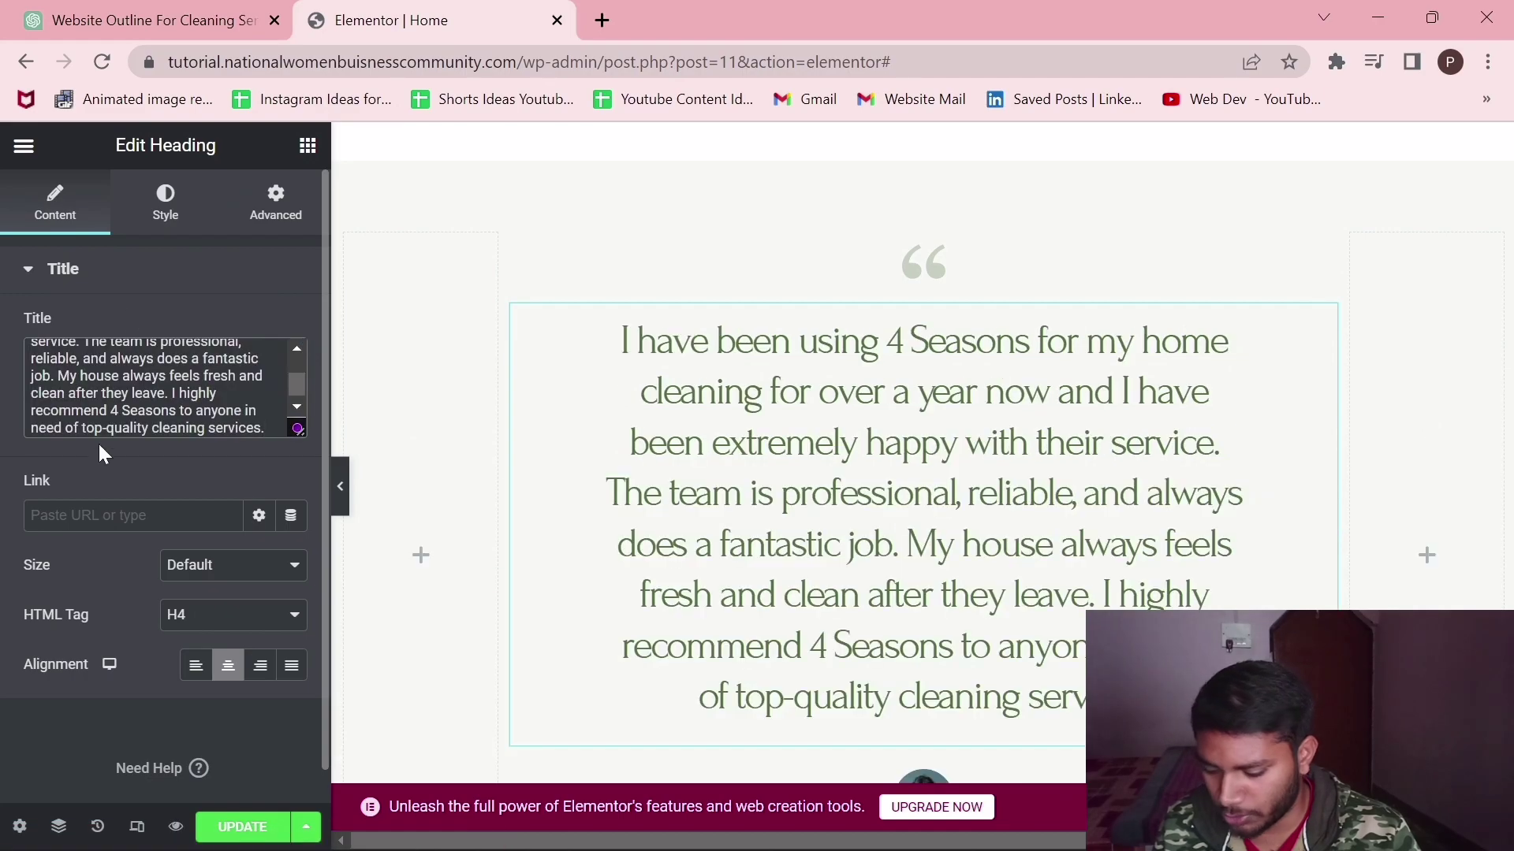
- Set the testimonial heading's font size to 25 px
left_click(168, 223)
left_click(292, 380)
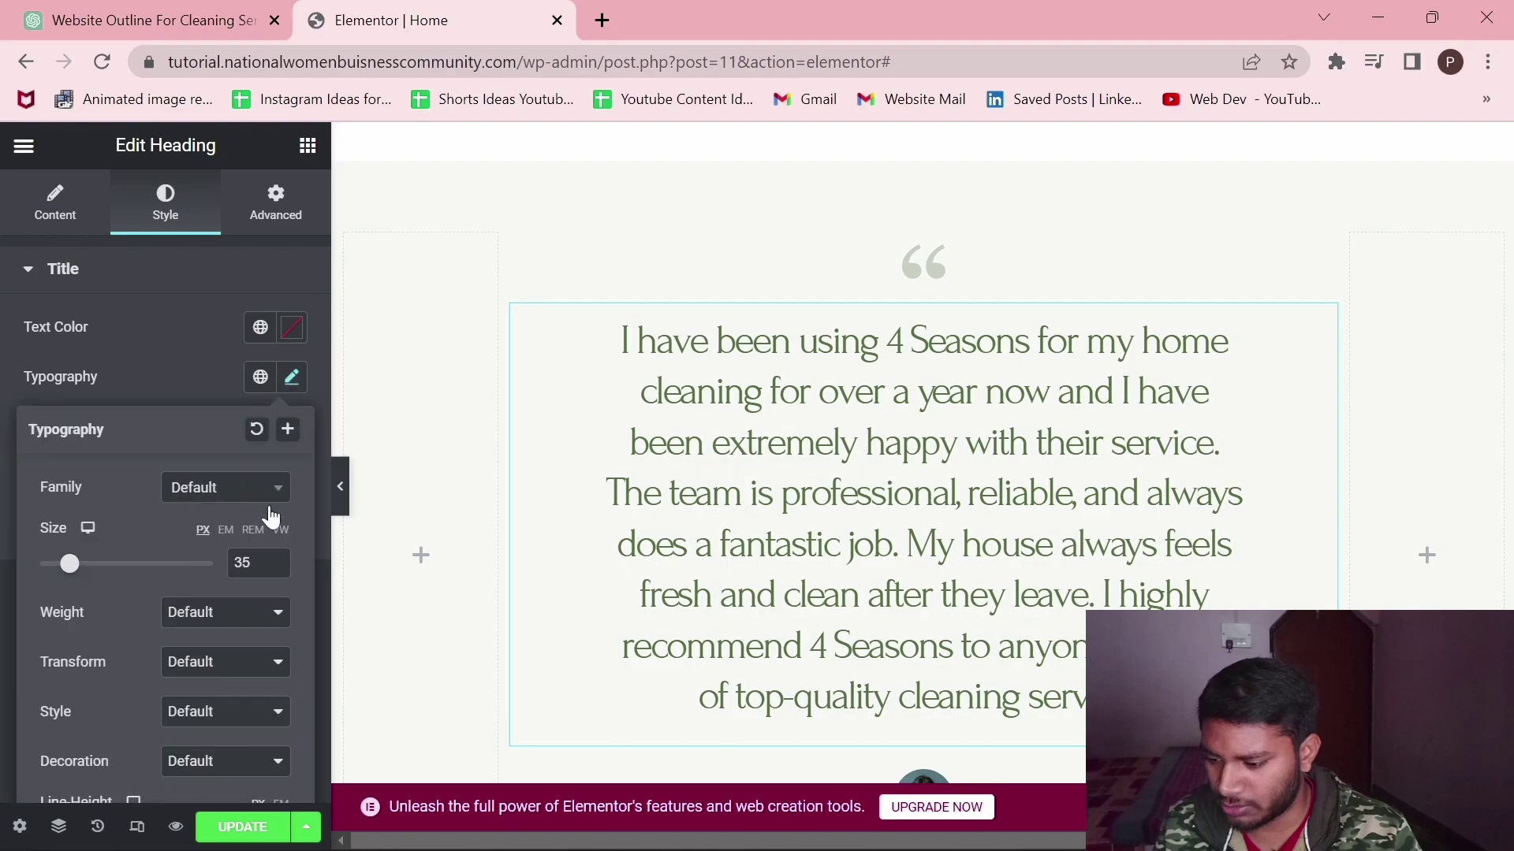
key("BackSpace")
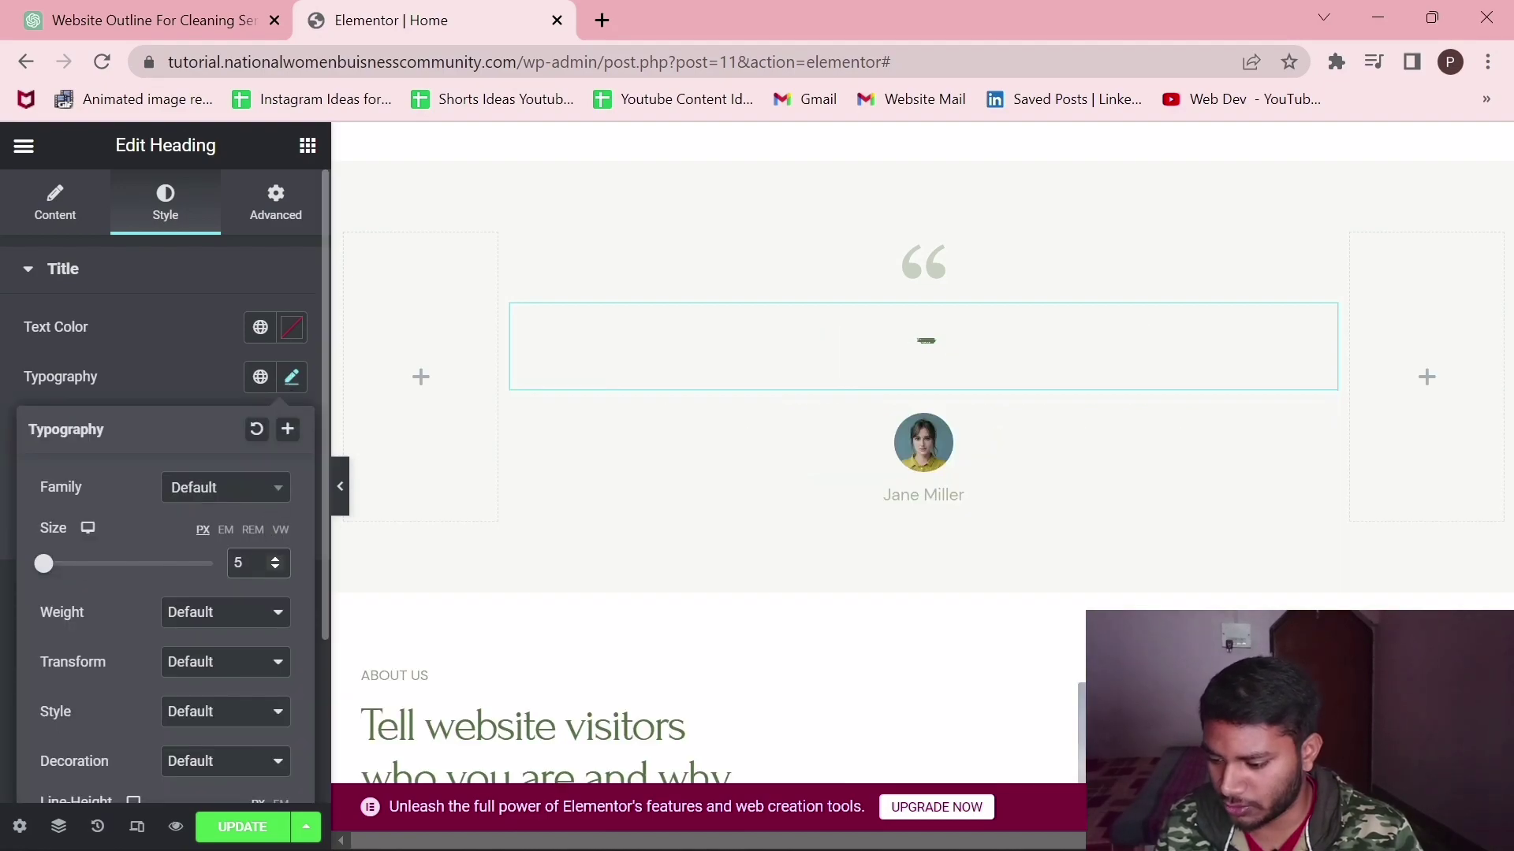
type("2")
- Ask ChatGPT for About Us content with a title and description, and copy its title "Meet 4 Seasons Cleaning Services"
scroll(906, 501, "down", 10)
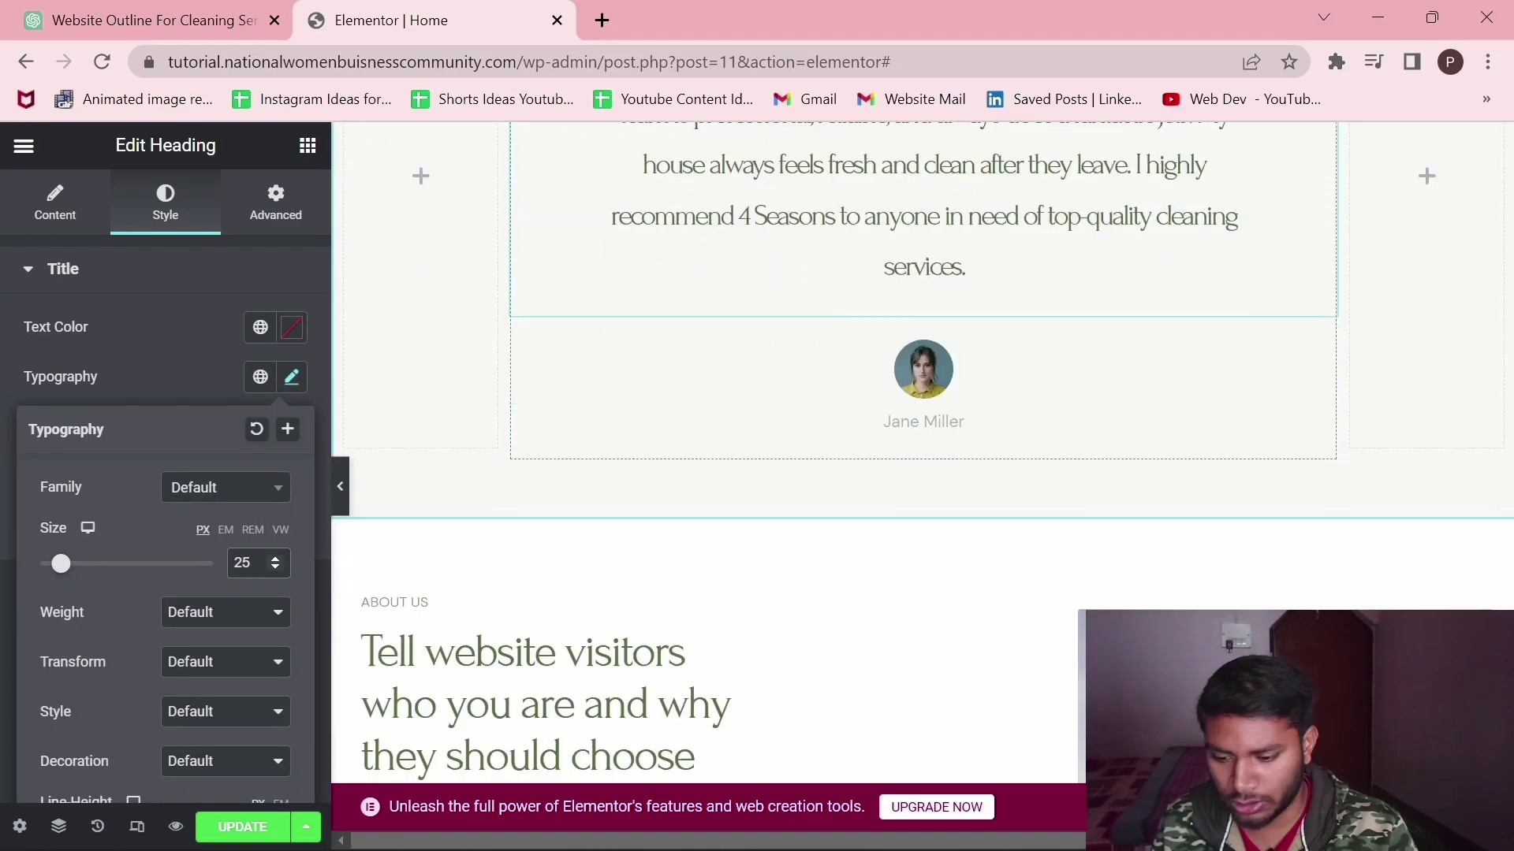
scroll(909, 503, "up", 3)
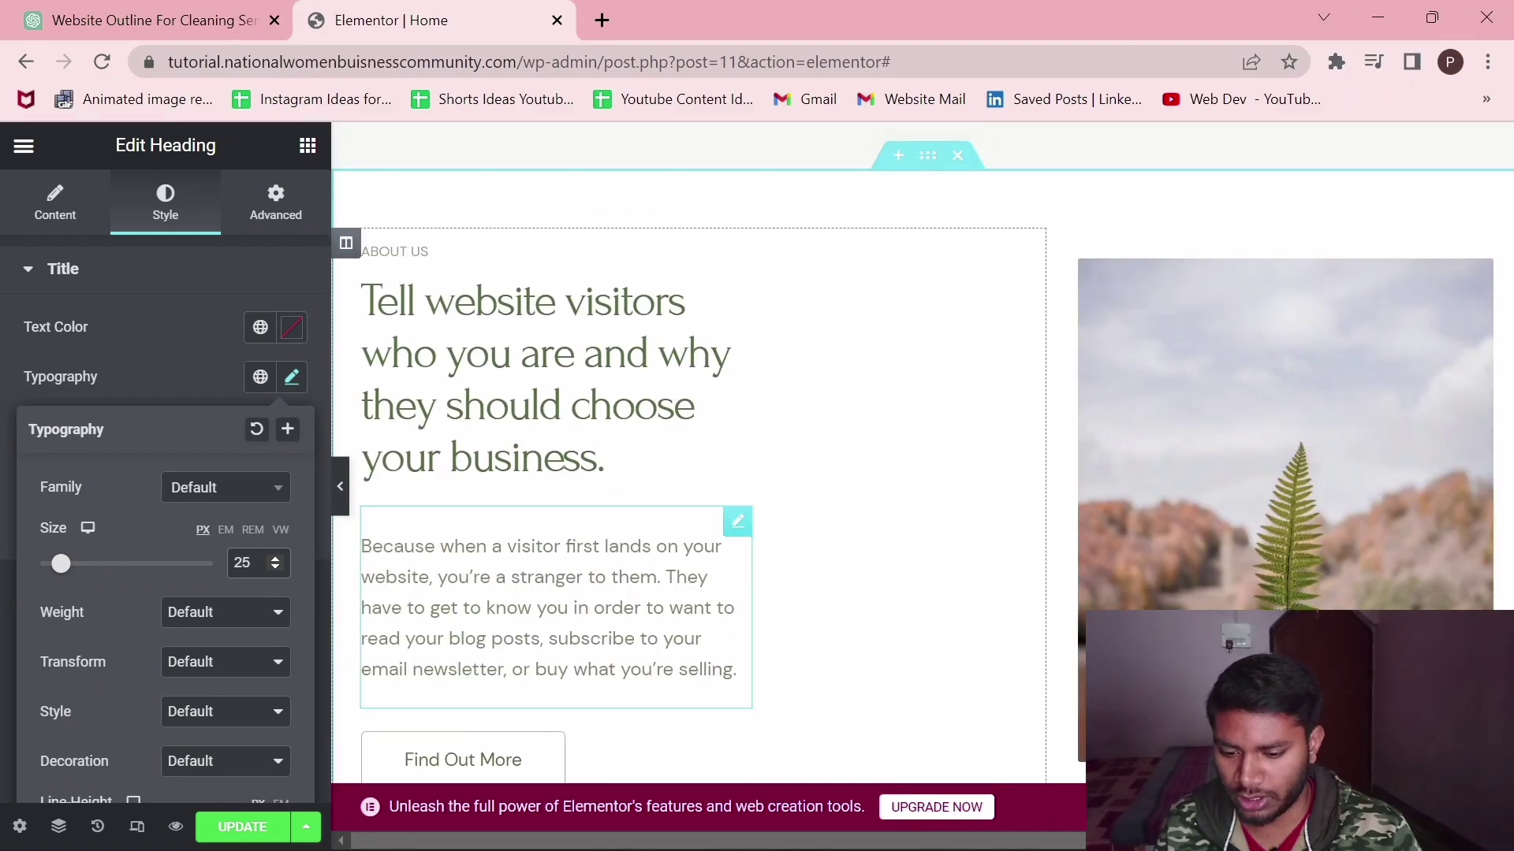
scroll(909, 503, "down", 3)
key("ctrl+Tab")
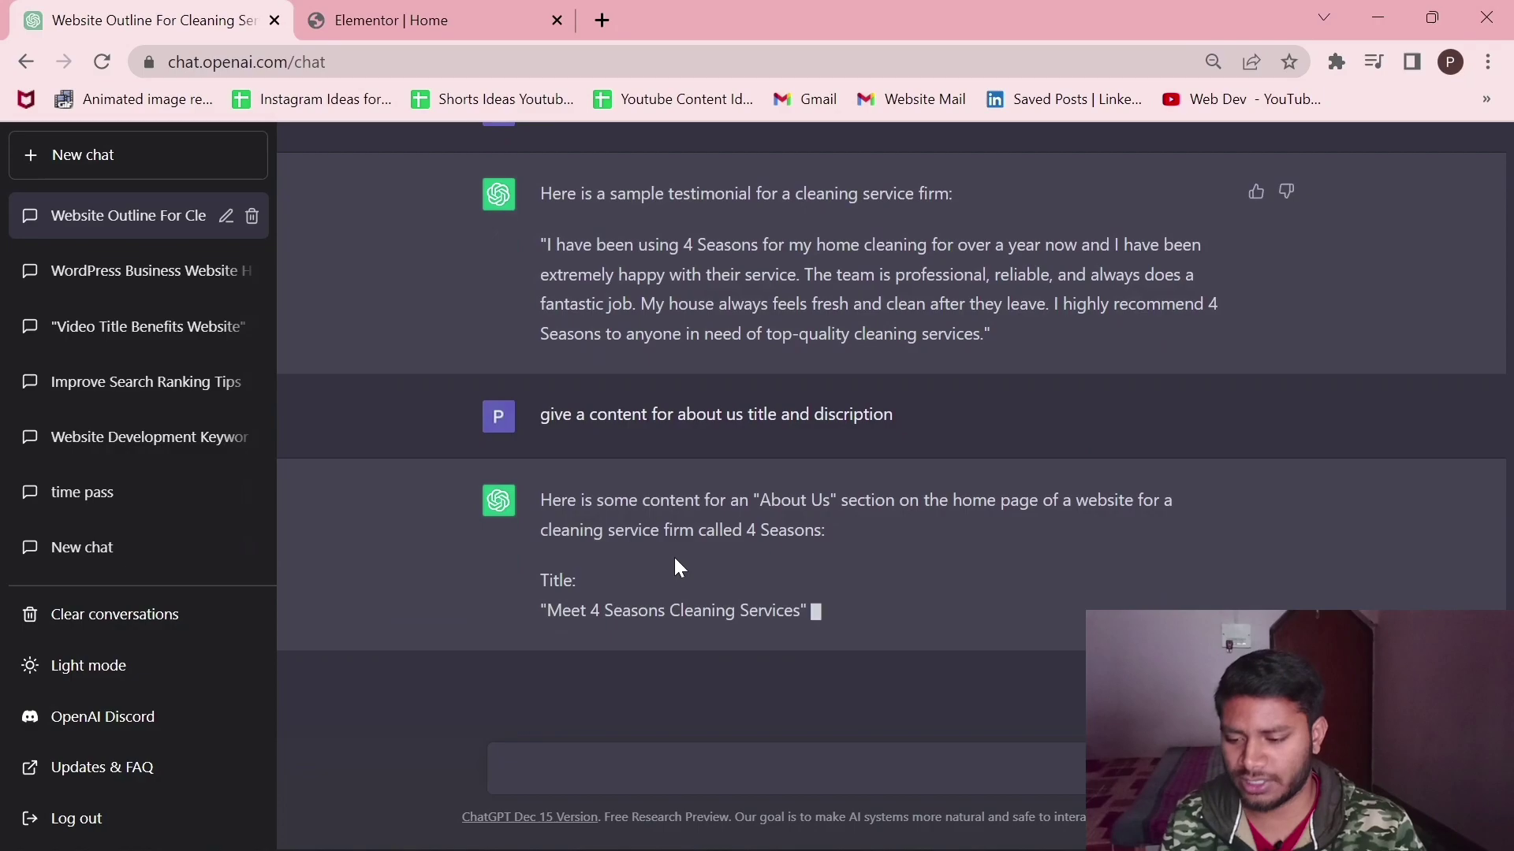
left_click_drag(547, 435, 810, 435)
key("ctrl+c")
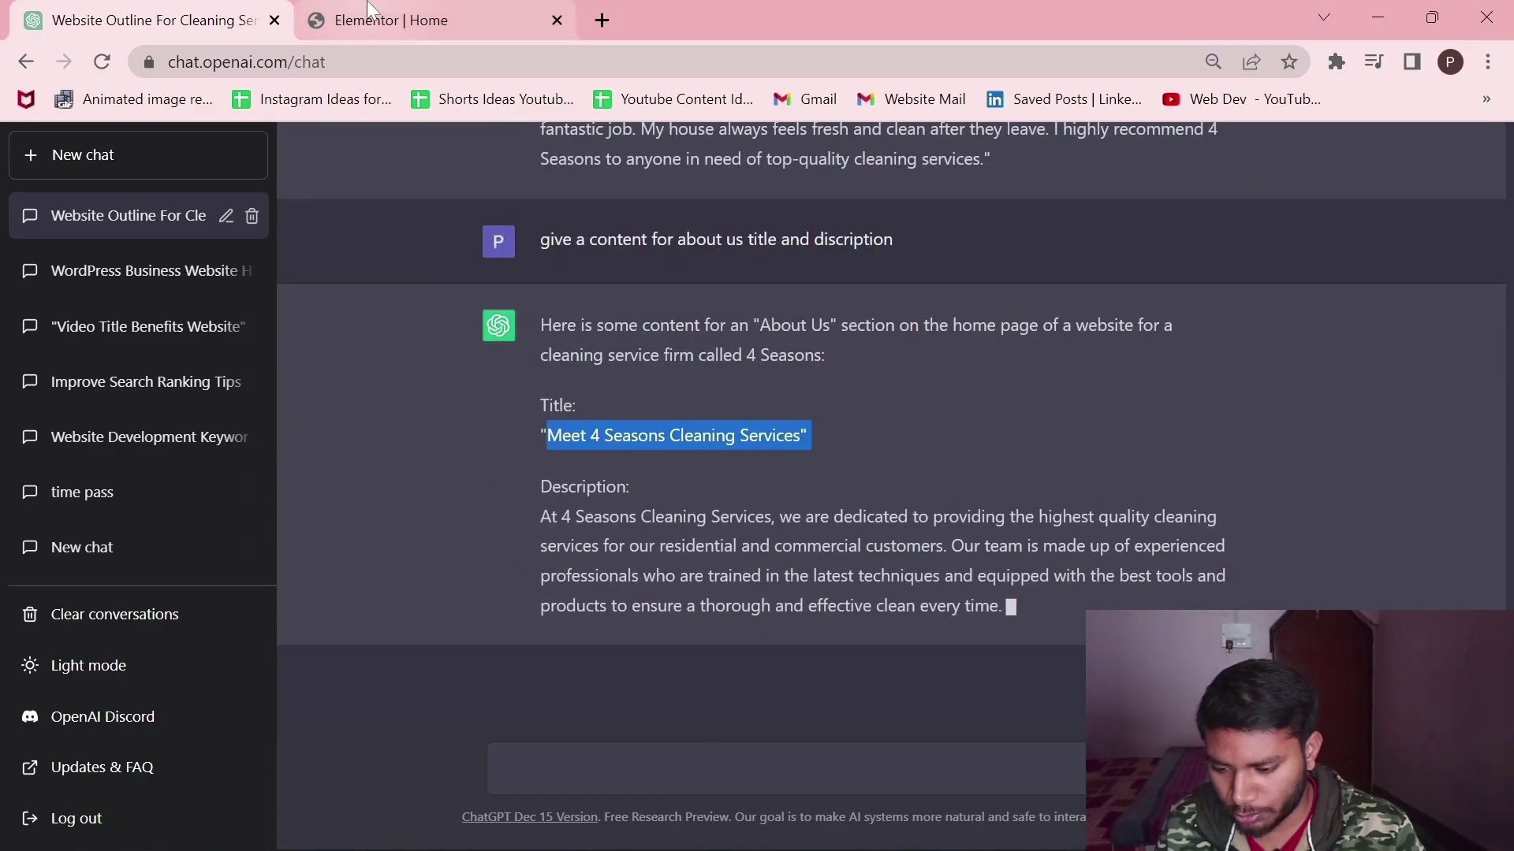
- Replace the "Tell website visitors" heading with "Meet 4 Seasons Cleaning Services", removing the stray closing quotation mark
left_click(370, 19)
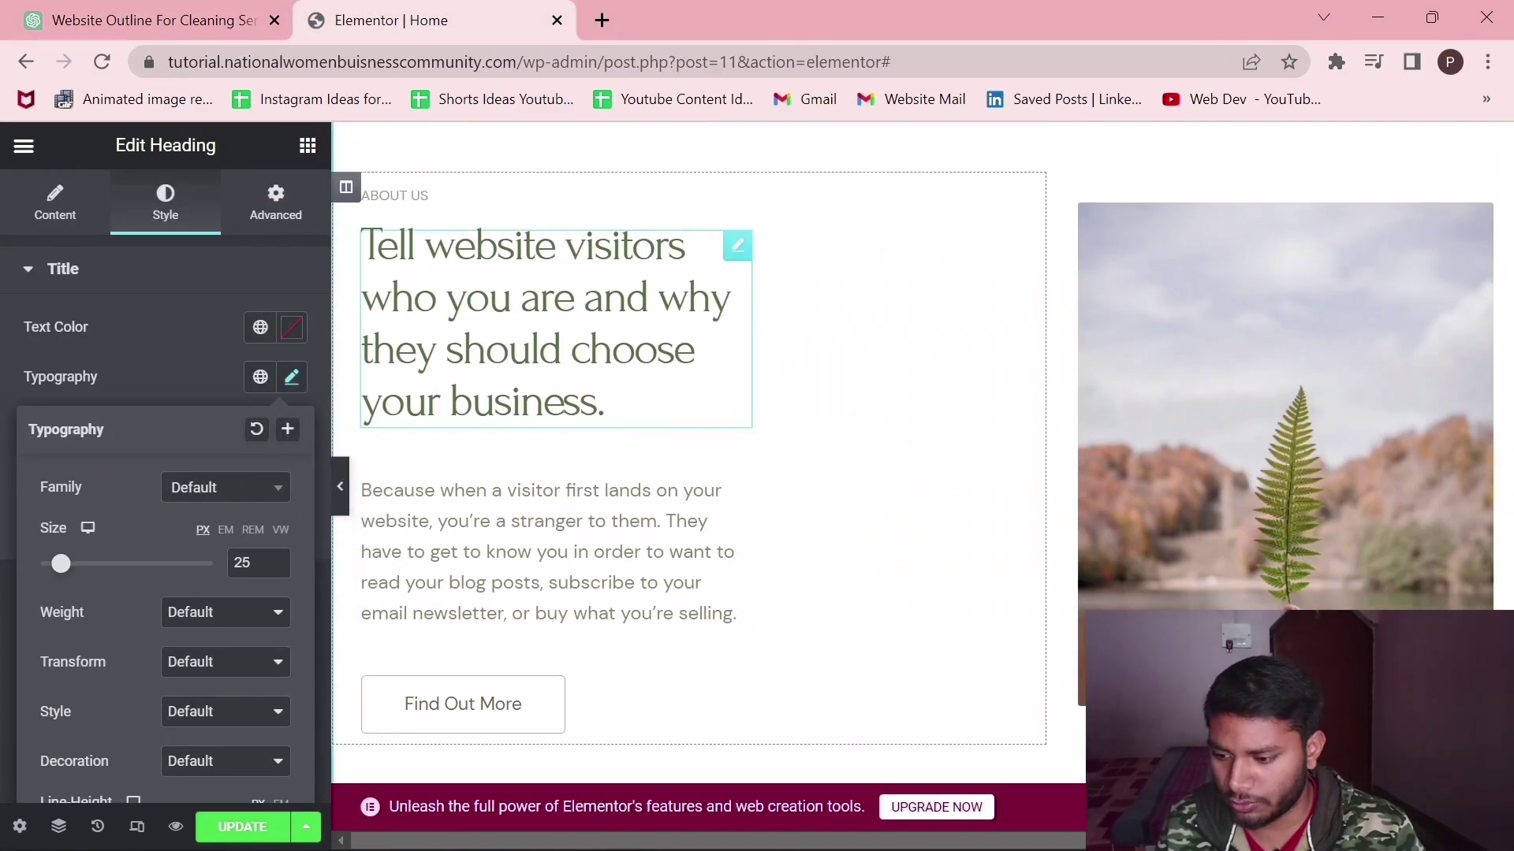
left_click(603, 402)
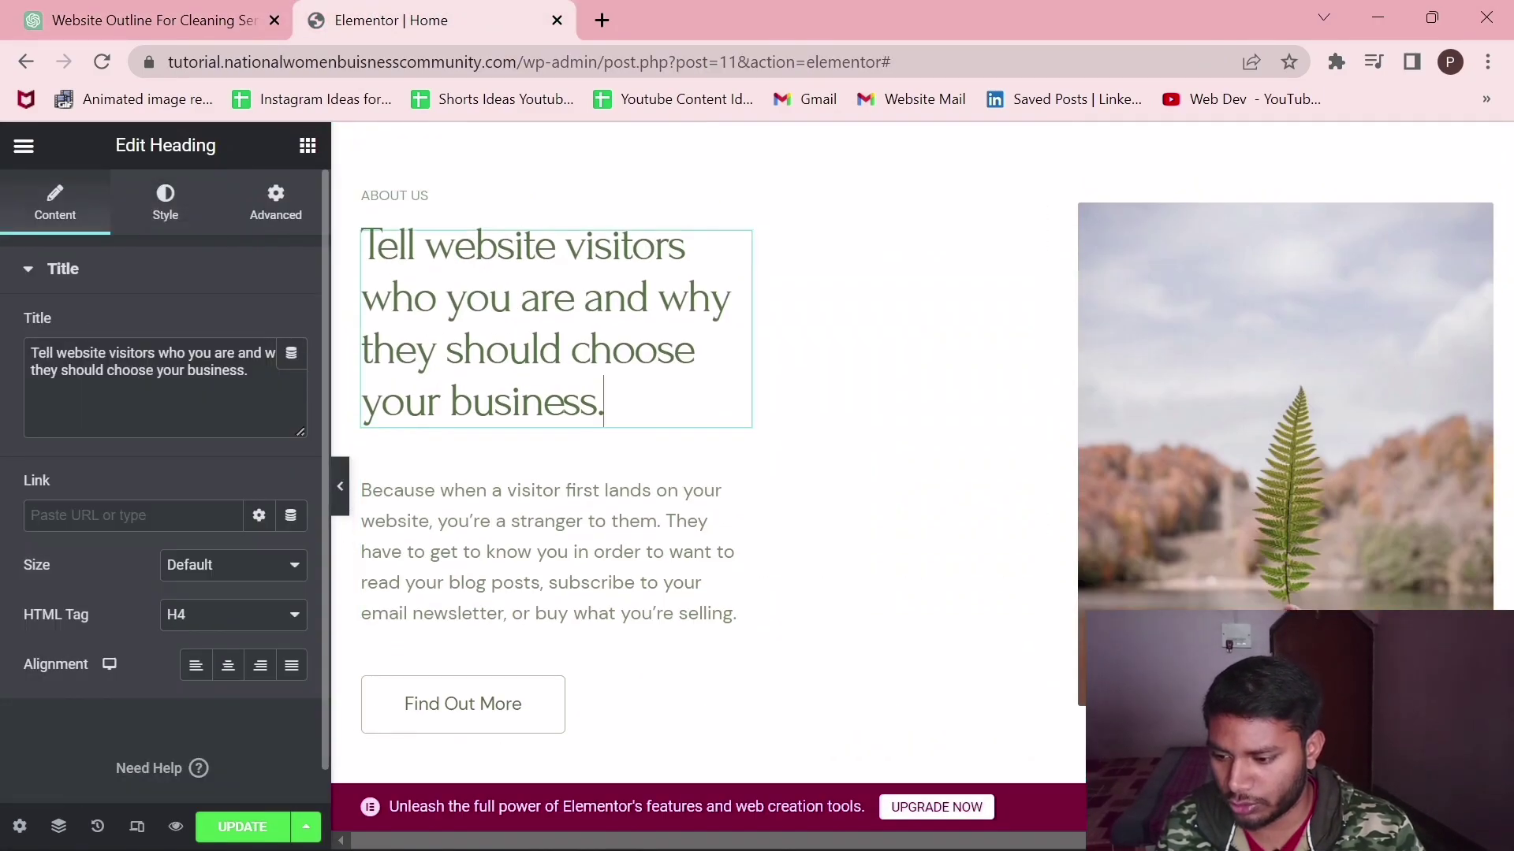
left_click_drag(249, 371, 3, 352)
key("ctrl+v")
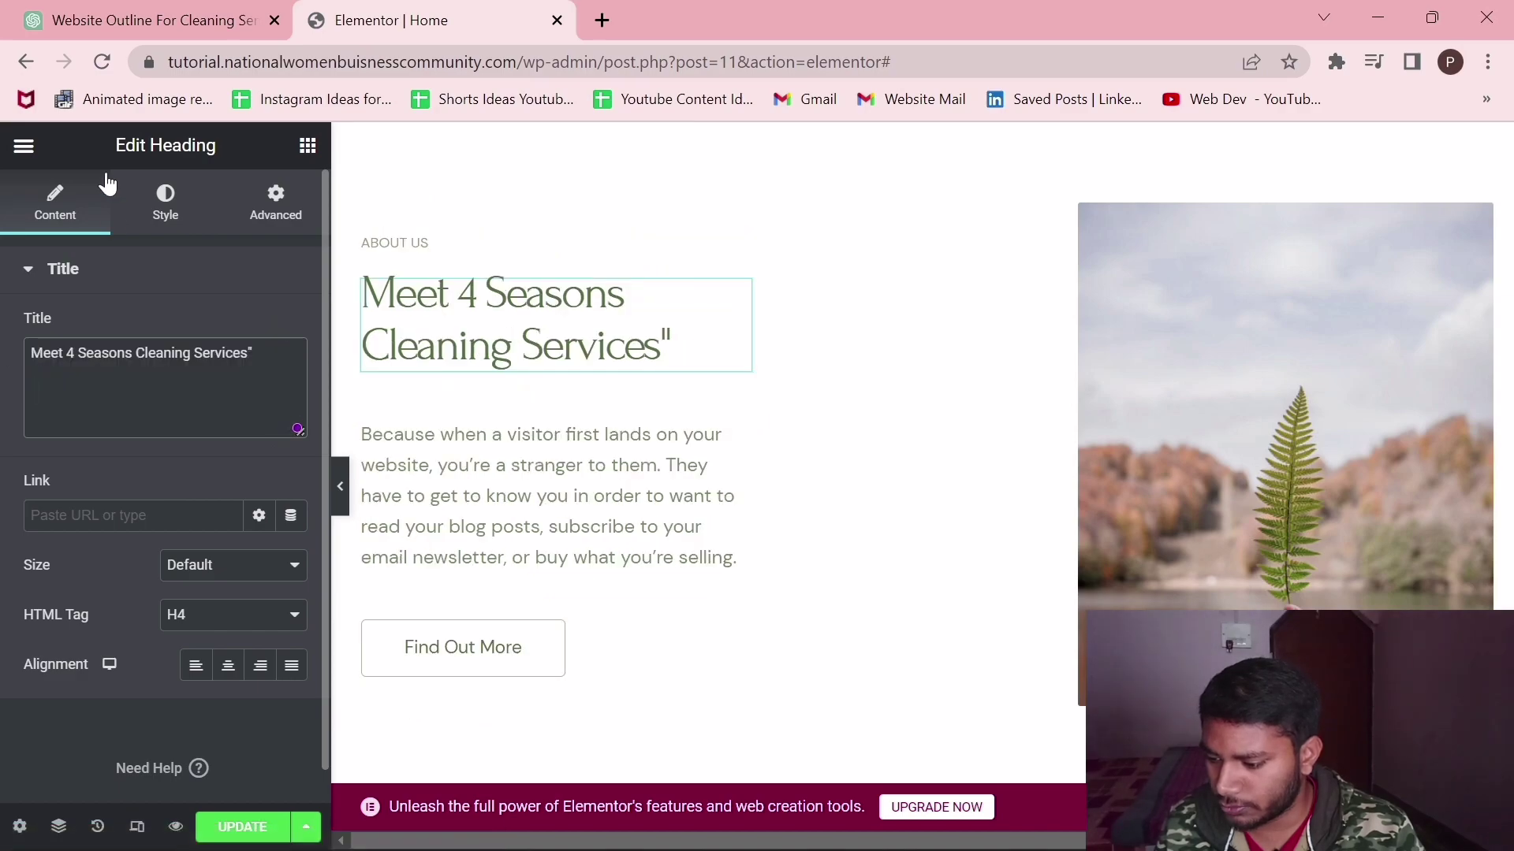
left_click(150, 20)
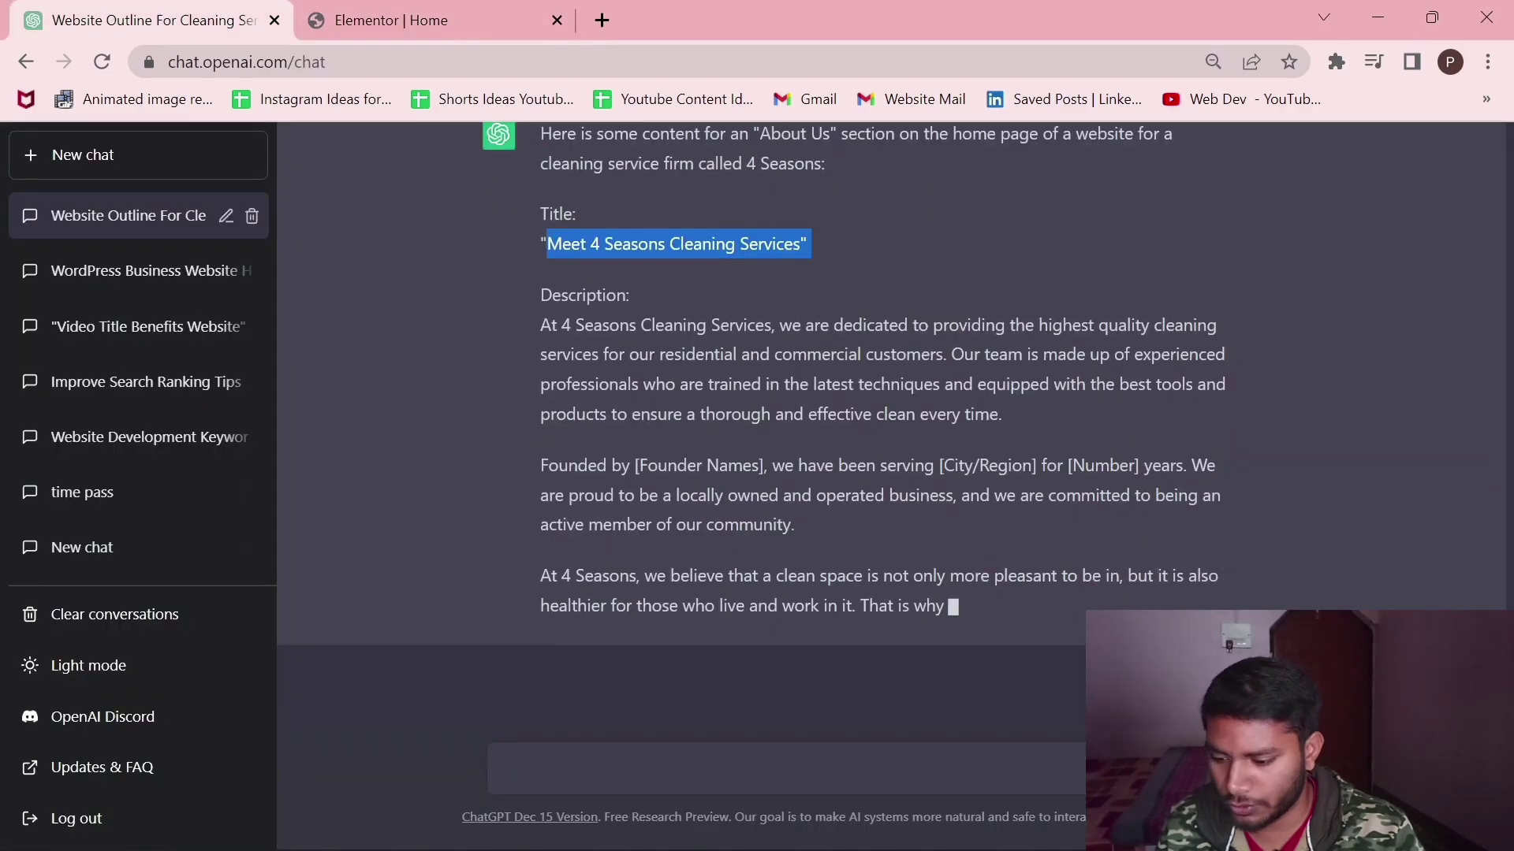
left_click(335, 9)
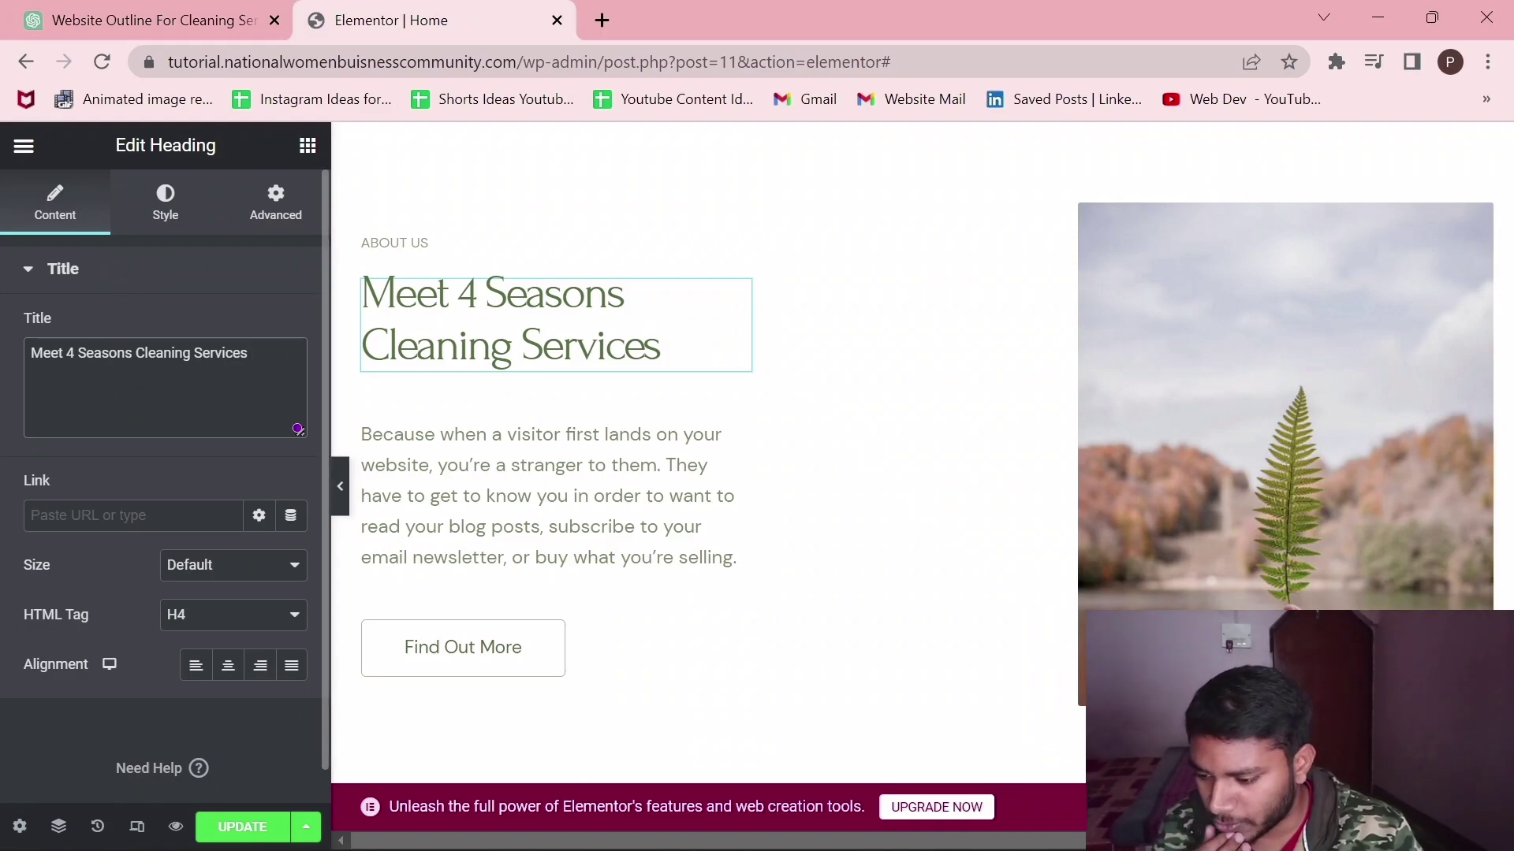
- Replace the paragraph under "Meet 4 Seasons Cleaning Services" with ChatGPT's full About Us description beginning "At 4 Seasons Cleaning Services, we are dedicated"
left_click(4, 8)
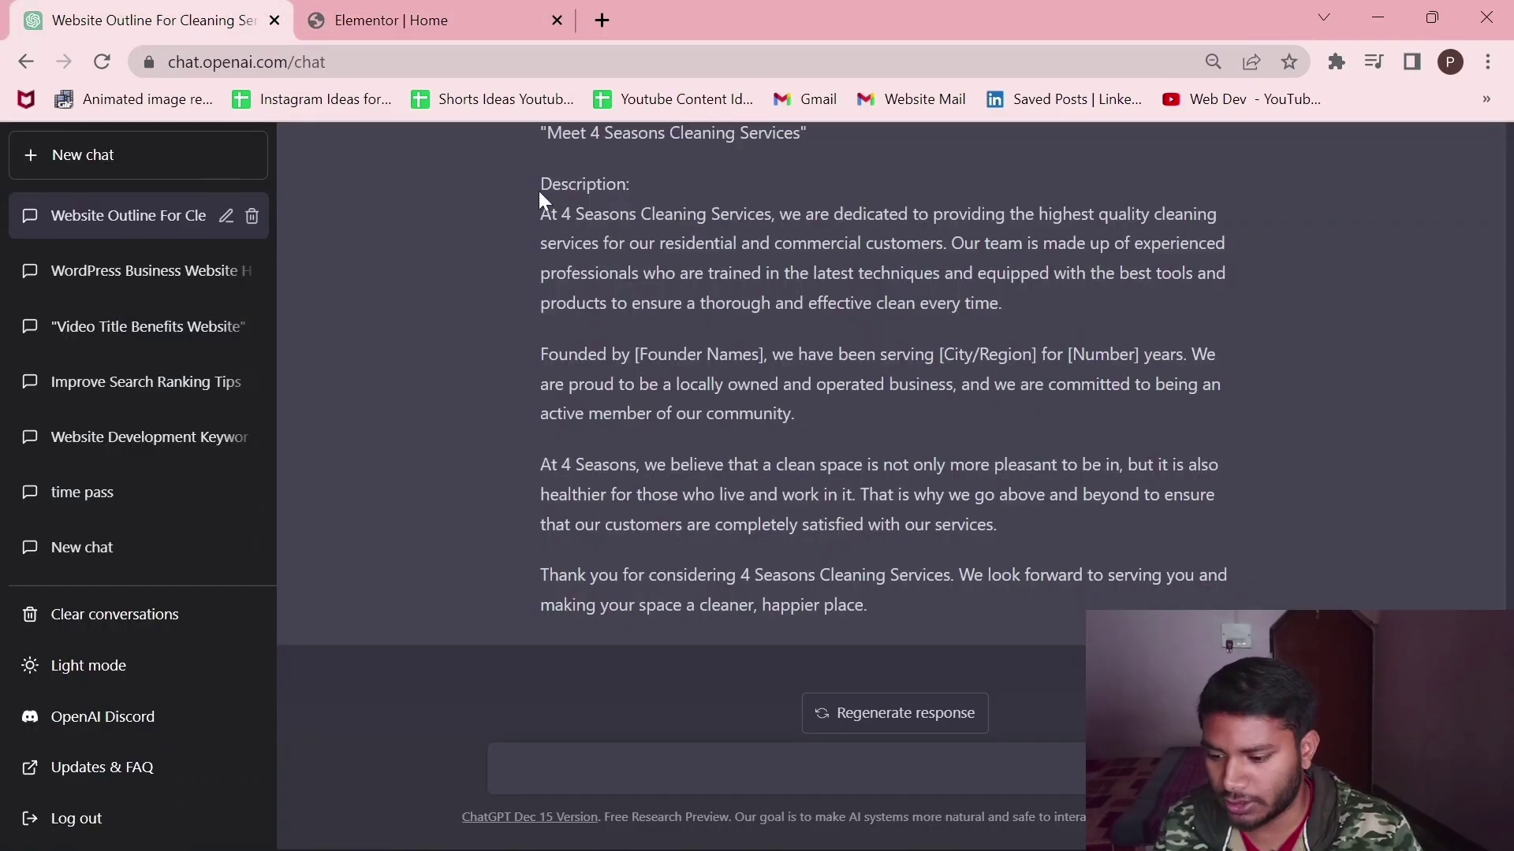
left_click_drag(539, 211, 919, 608)
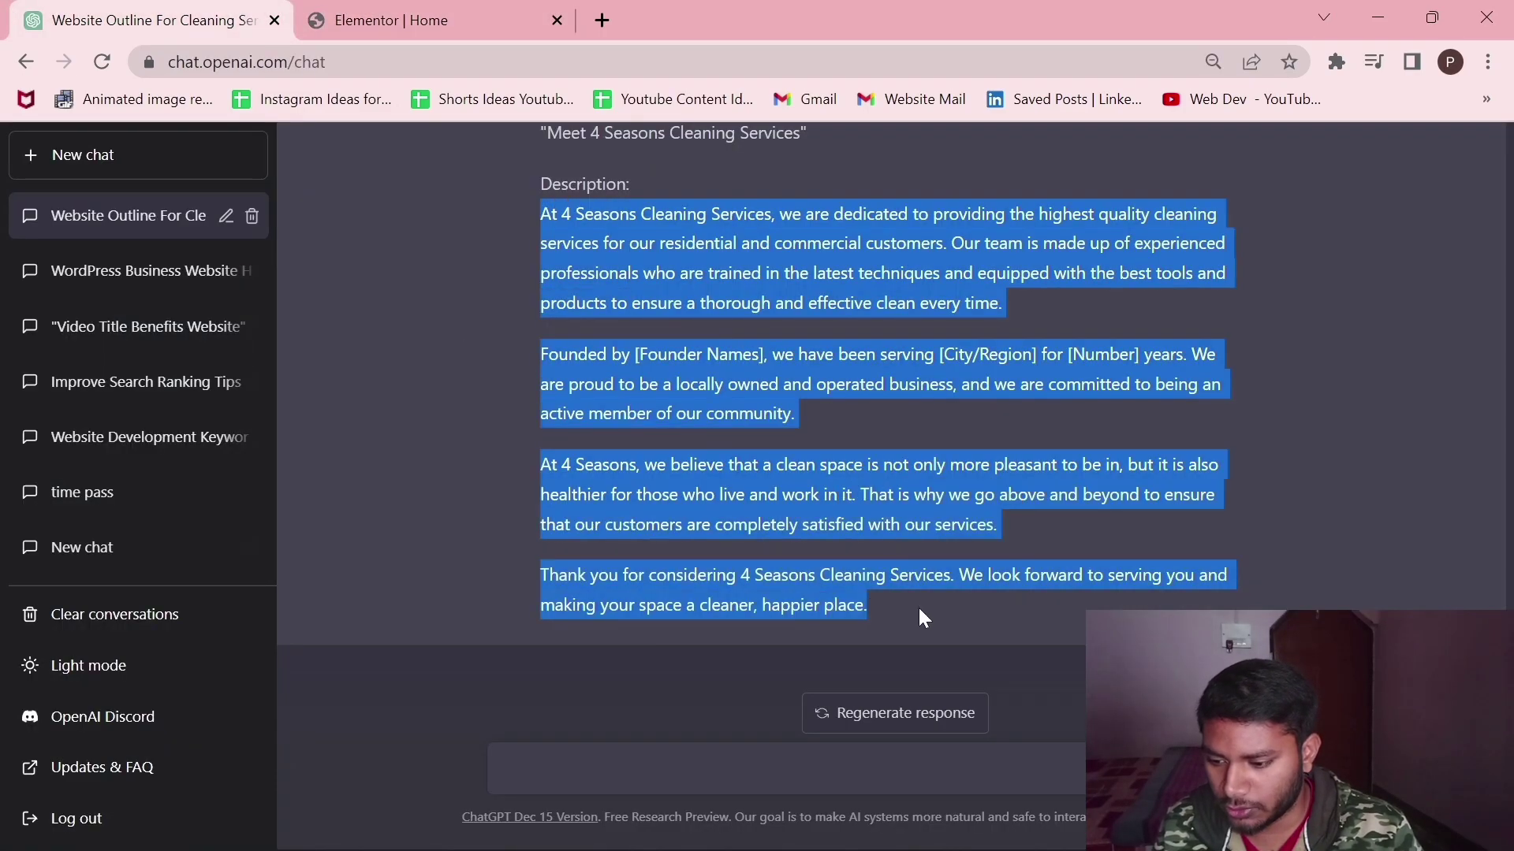
left_click(556, 20)
left_click(736, 558)
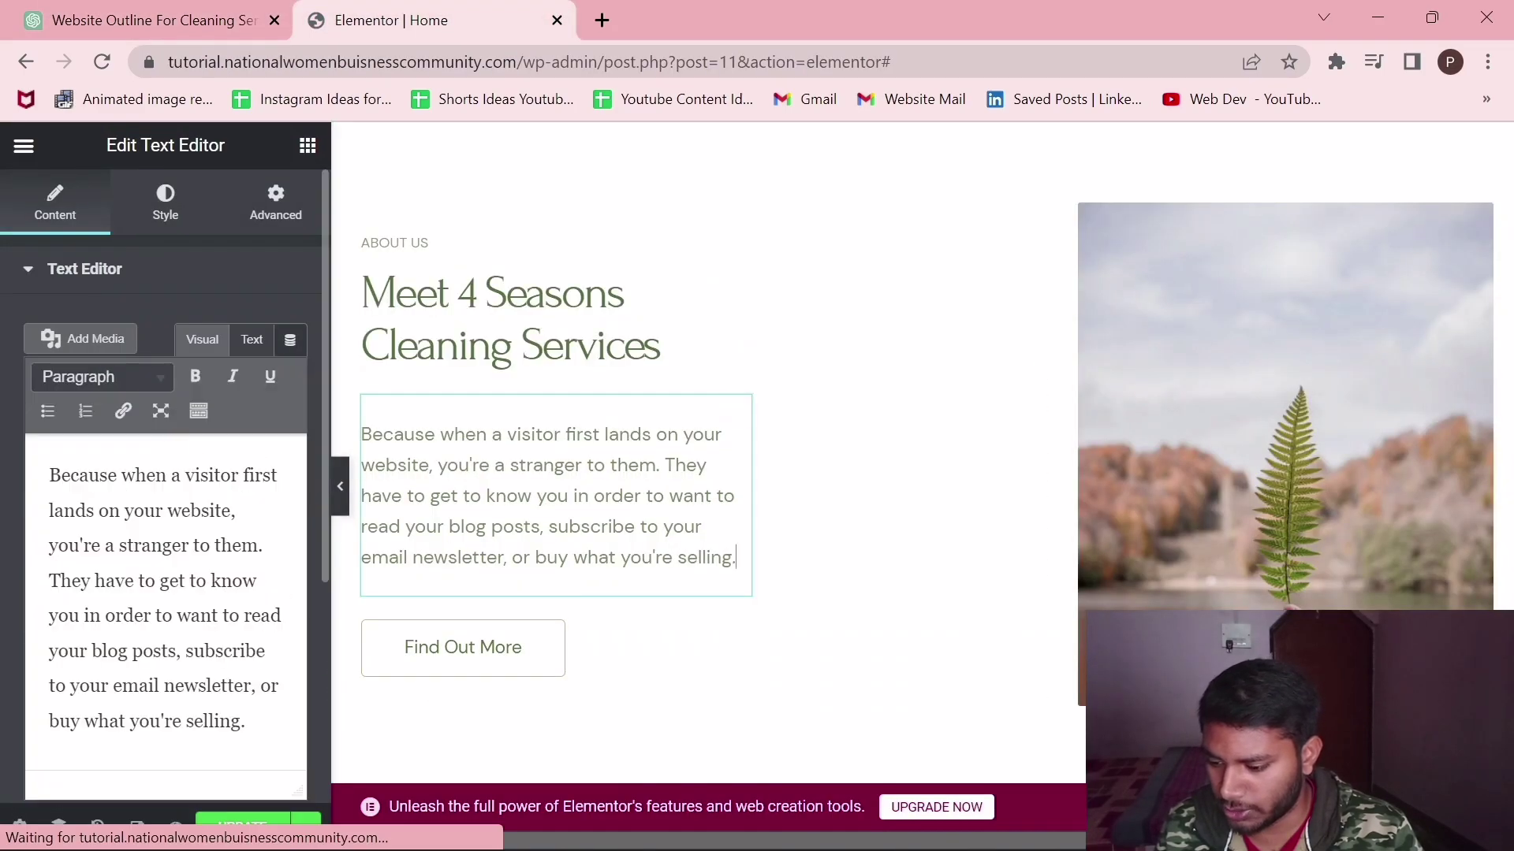
key("ctrl+a")
key("ctrl+v")
left_click(165, 204)
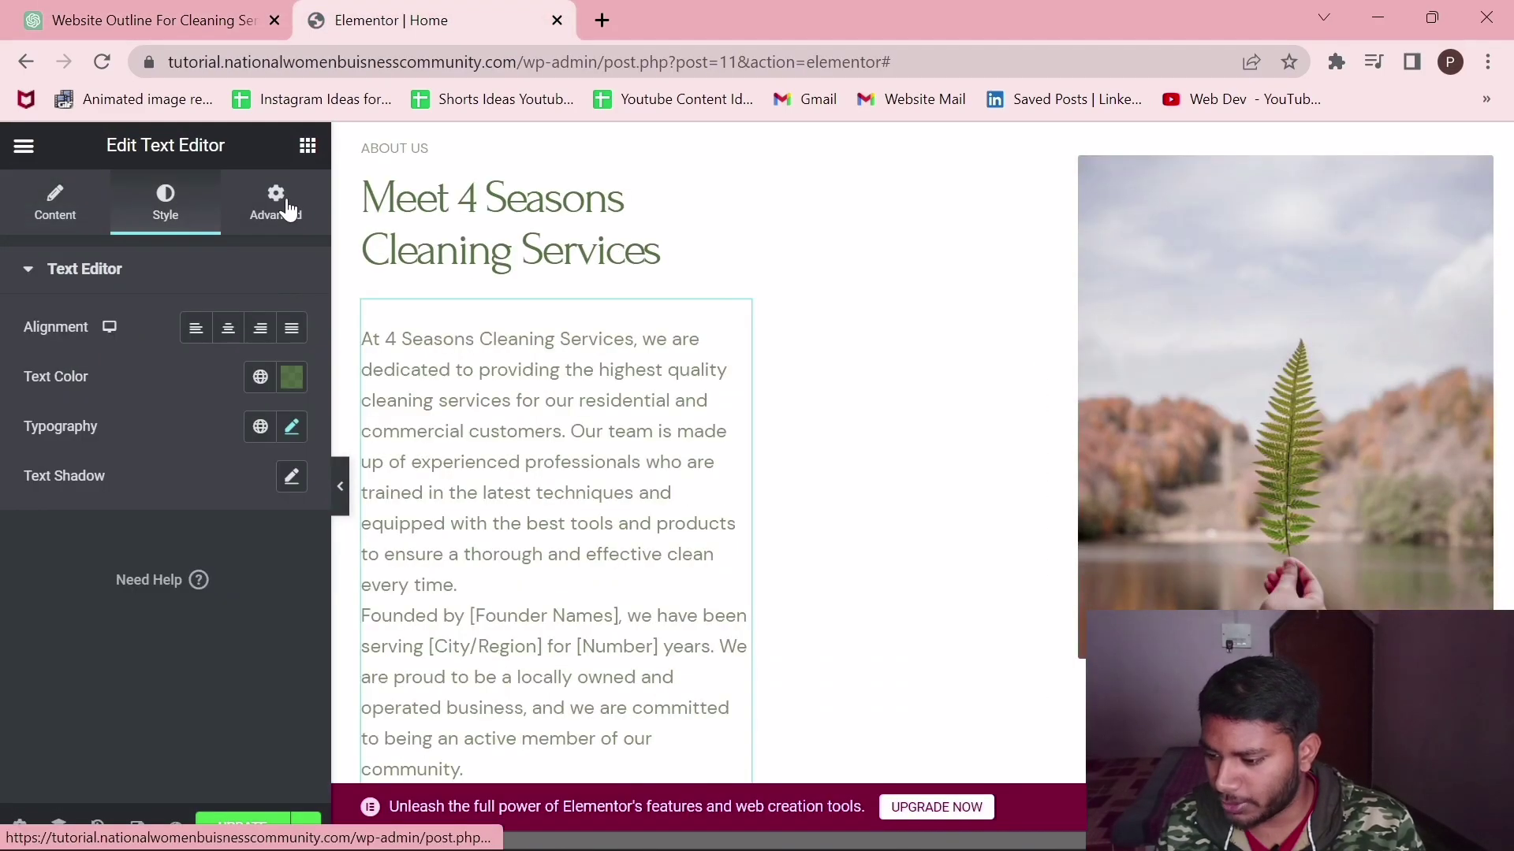
left_click(278, 203)
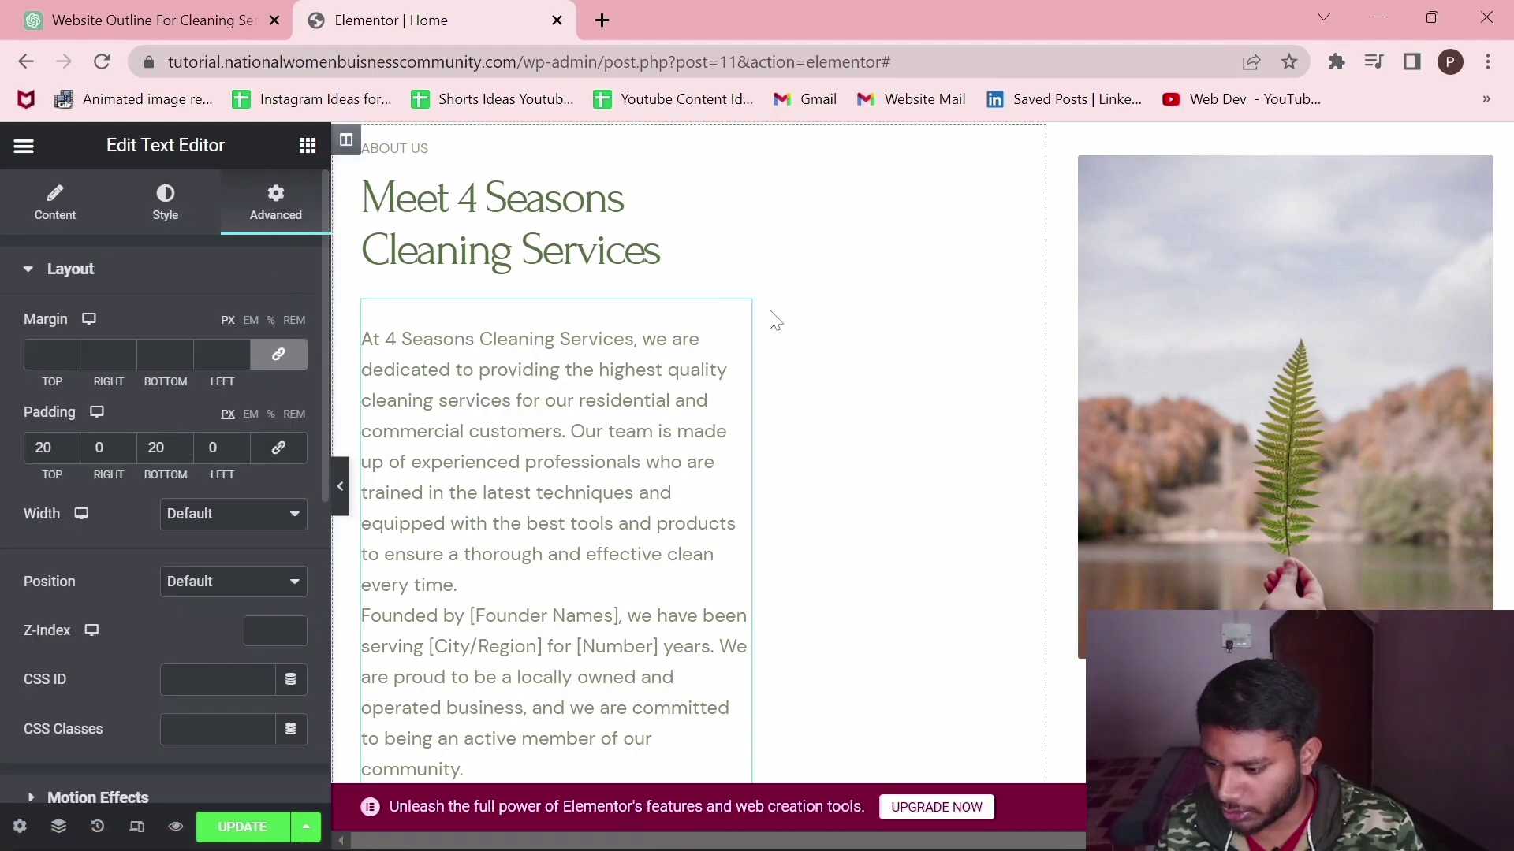
scroll(772, 320, "up", 1)
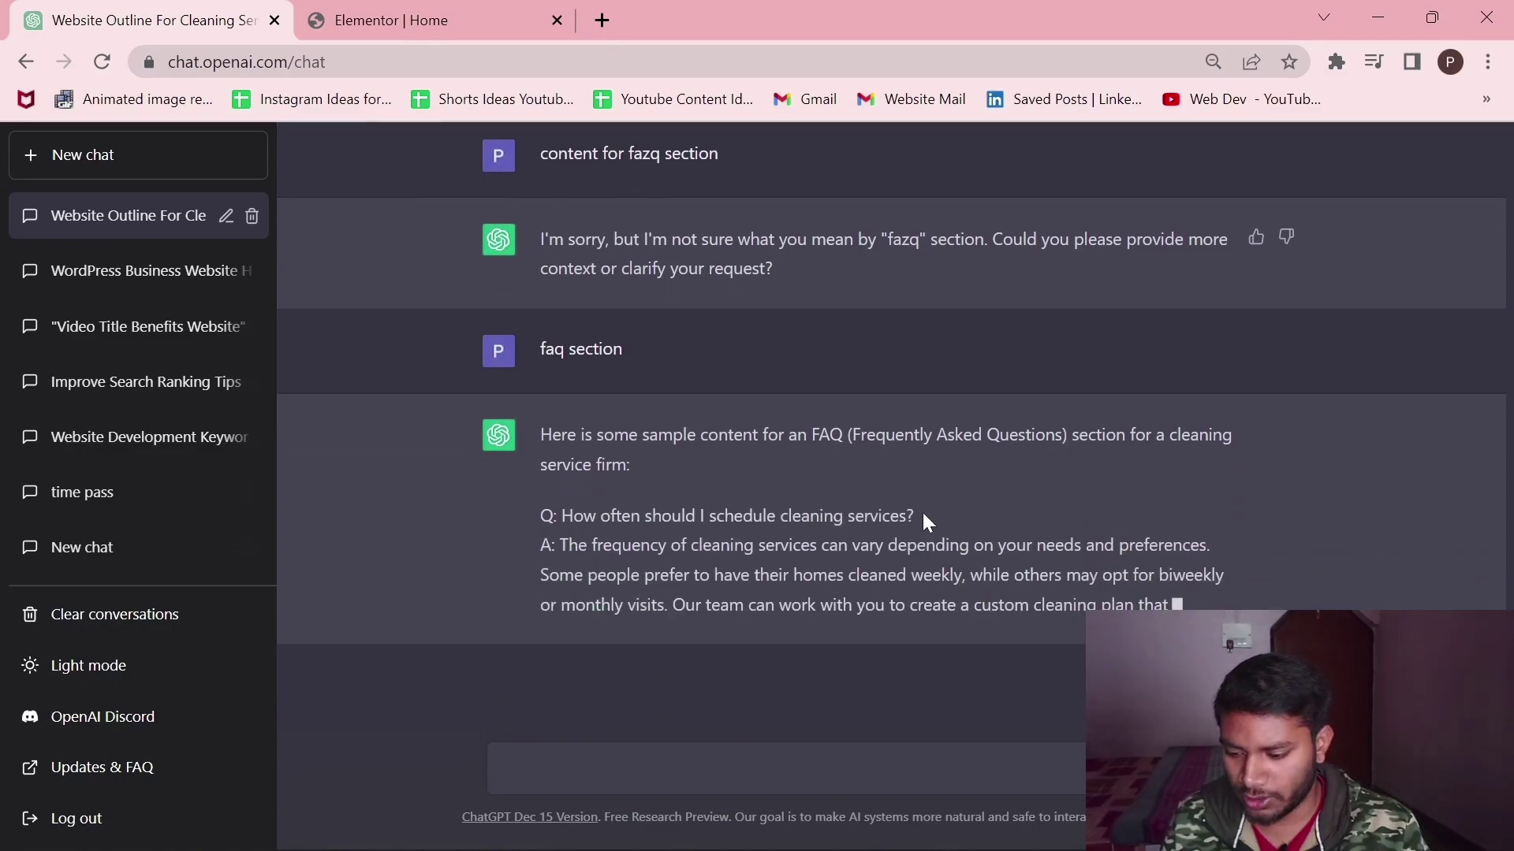
- Replace the "QUESTIONS?" heading in Elementor with ChatGPT's FAQ question "Q: How often should I schedule cleaning services?"
left_click(426, 20)
left_click(928, 309)
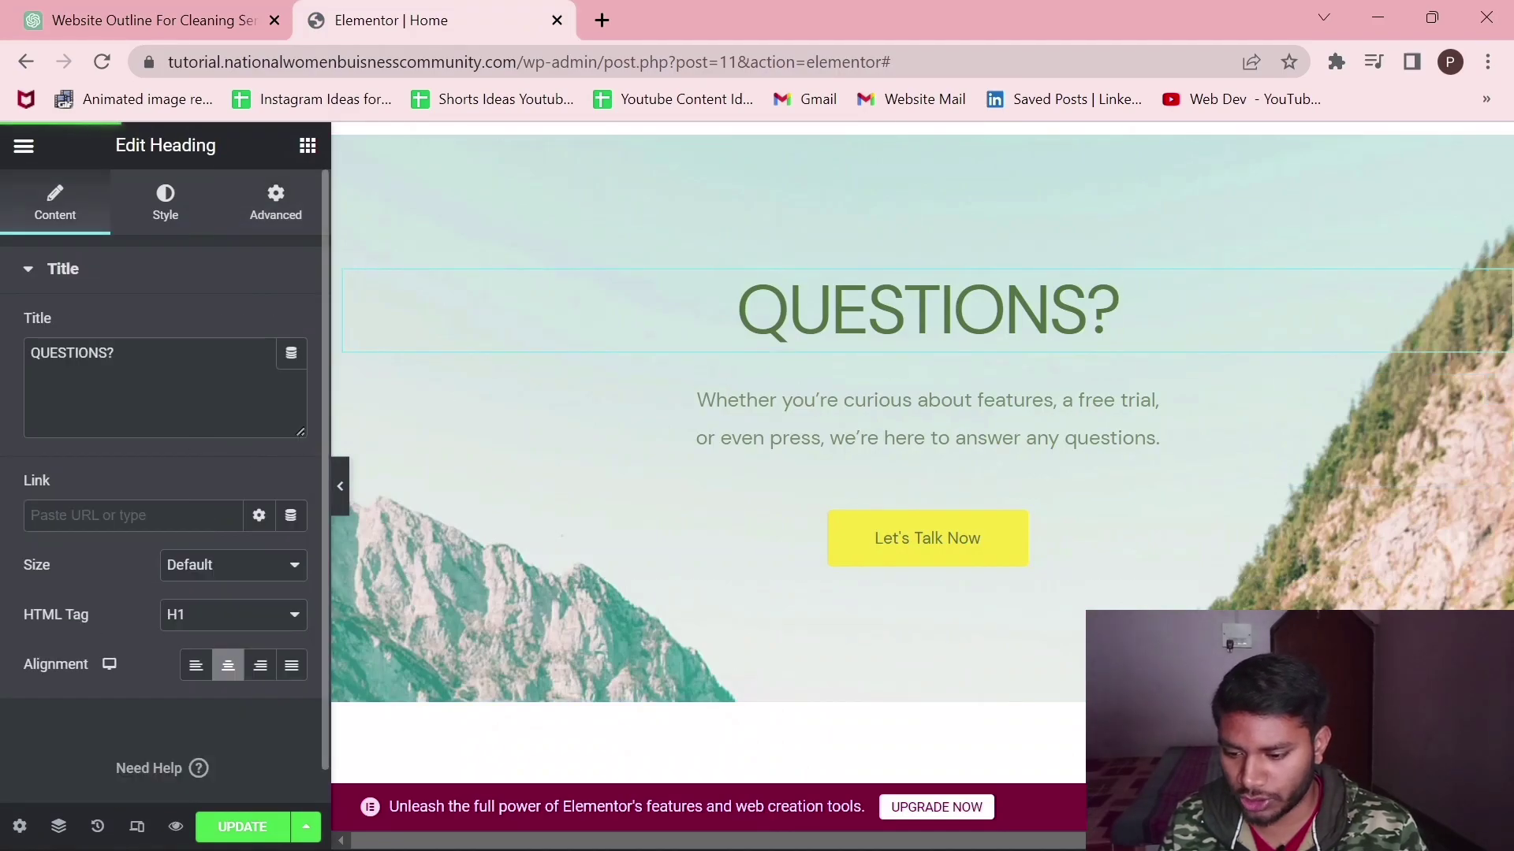
key("ctrl+a")
type("Q: How often should I schedule cleaning services?")
- Copy ChatGPT's answer about cleaning frequency and use it to replace the "Whether you're curious about features" paragraph under the FAQ question
key("ctrl+shift+Tab")
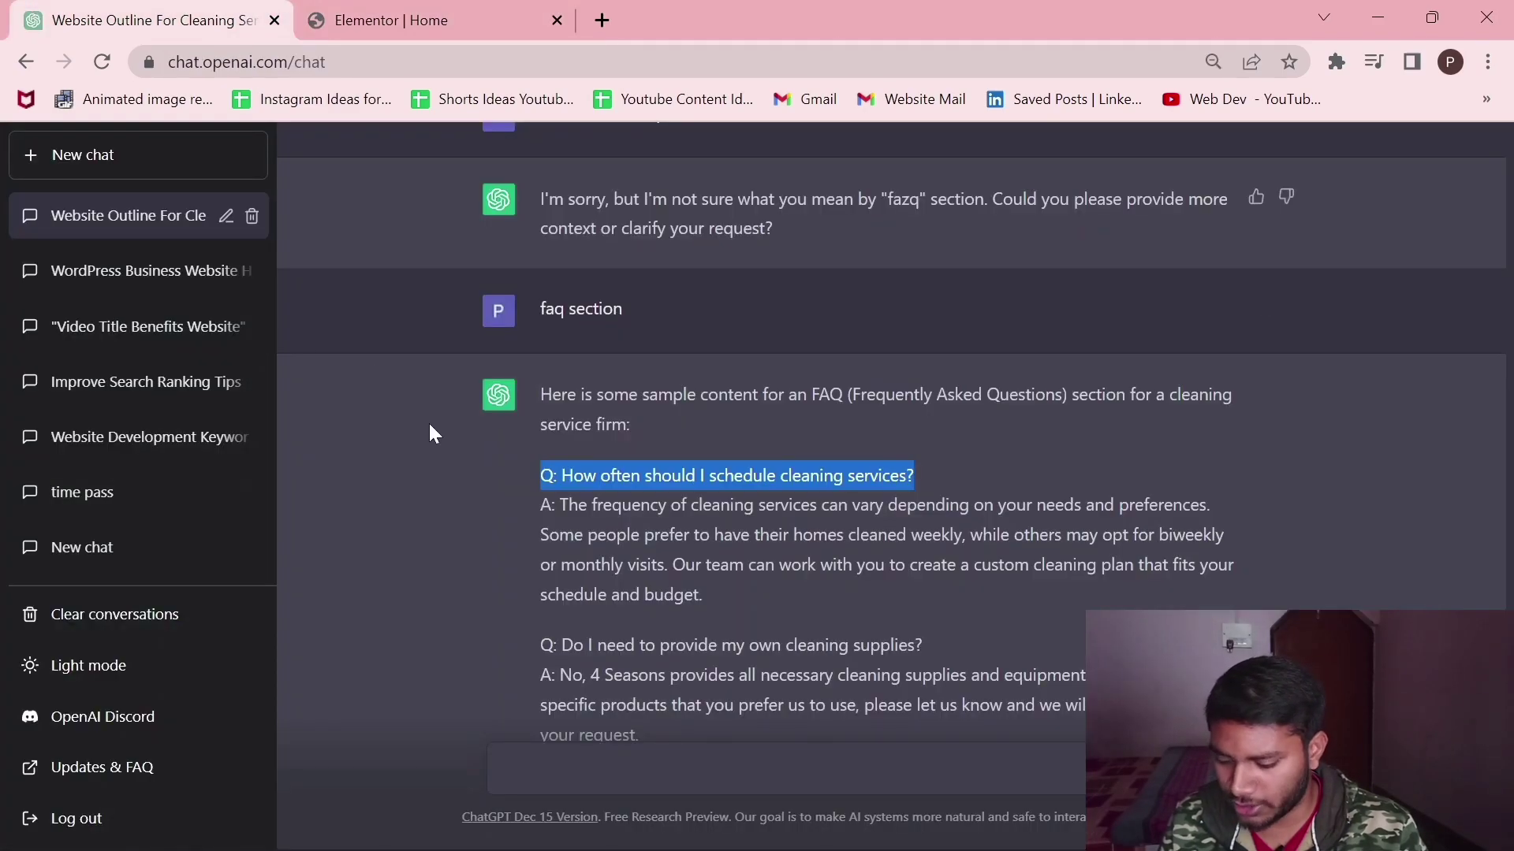
left_click_drag(537, 503, 764, 595)
left_click(438, 7)
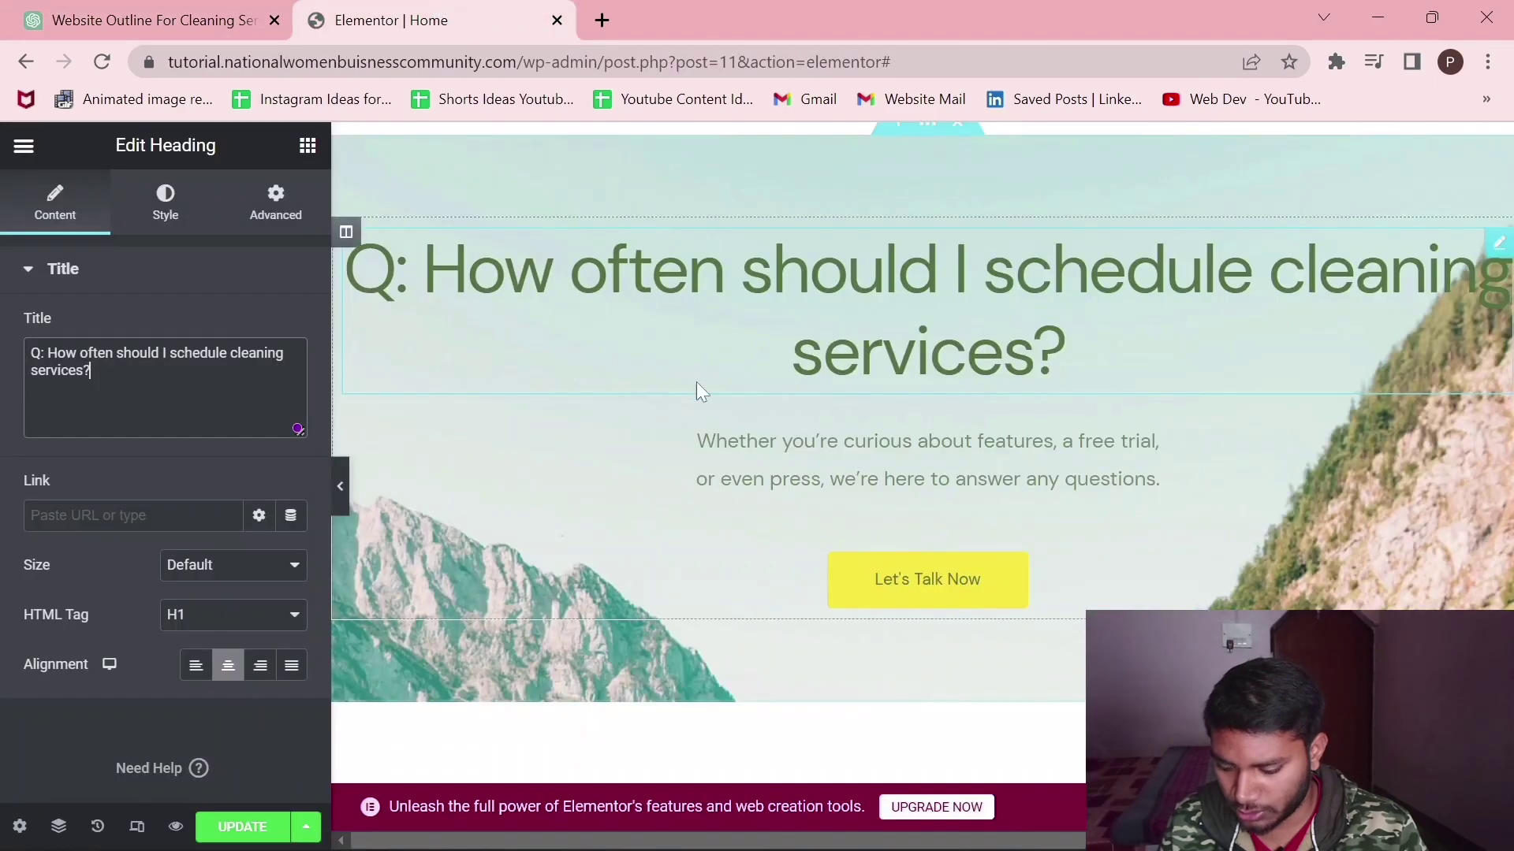
left_click(702, 454)
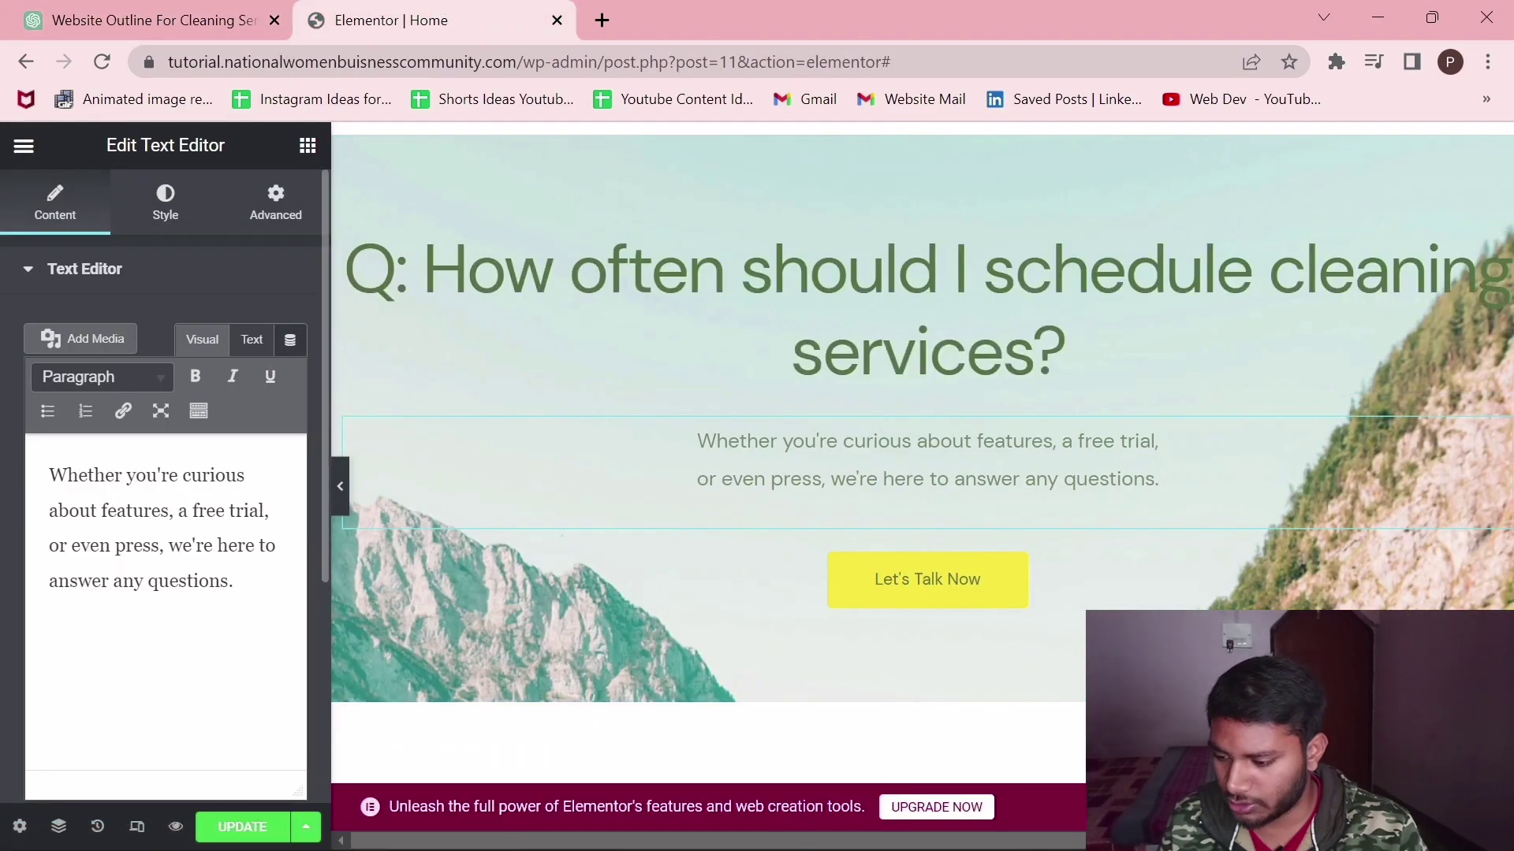
key("ctrl+a")
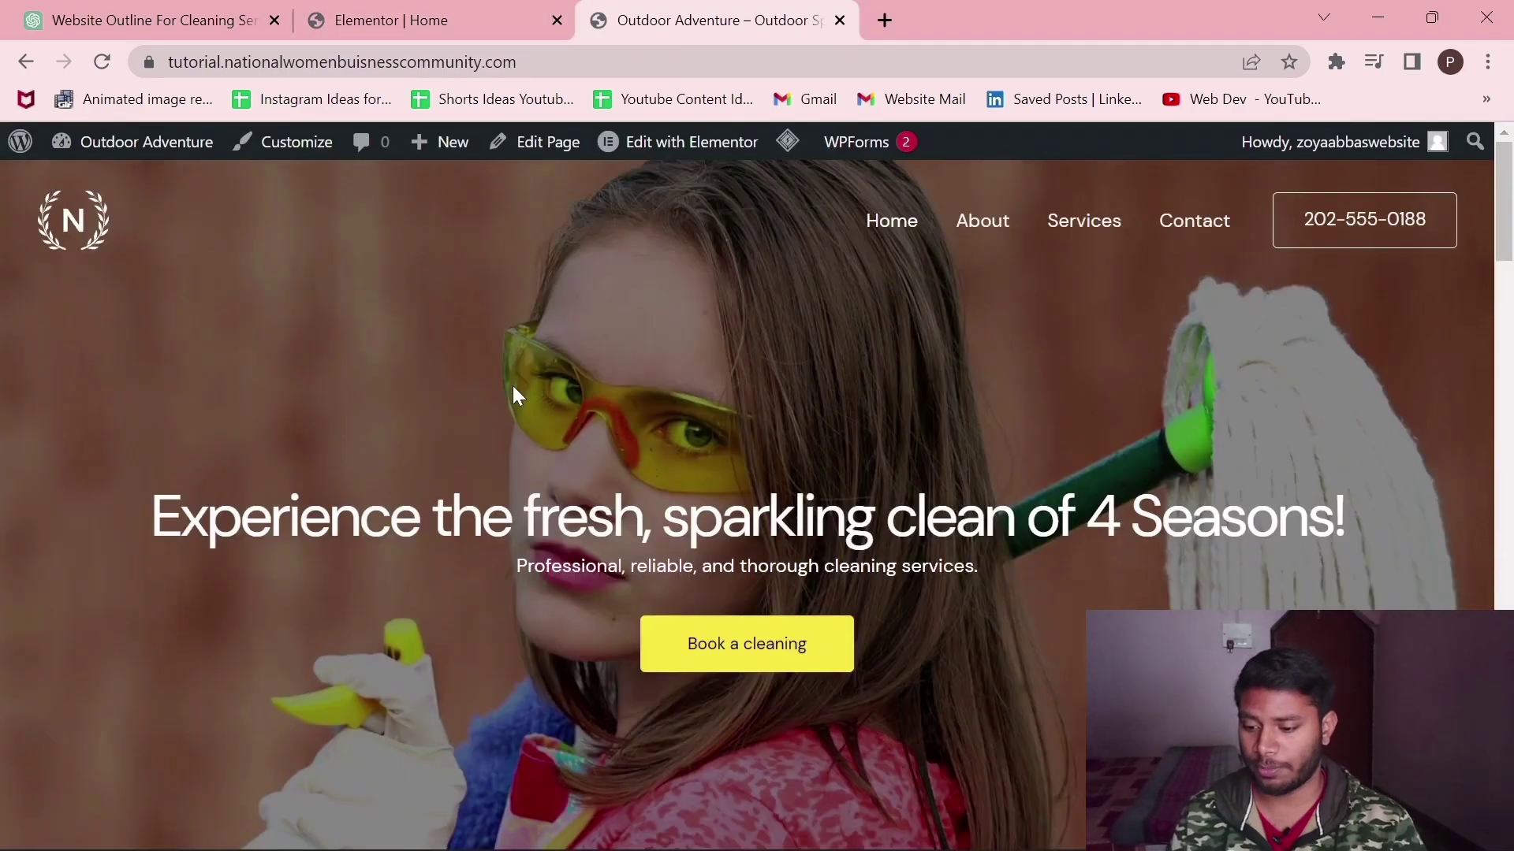
- Review the live home page from the hero banner through the services, testimonial and About Us sections
scroll(513, 386, "down", 3)
scroll(512, 386, "up", 3)
scroll(512, 386, "down", 3)
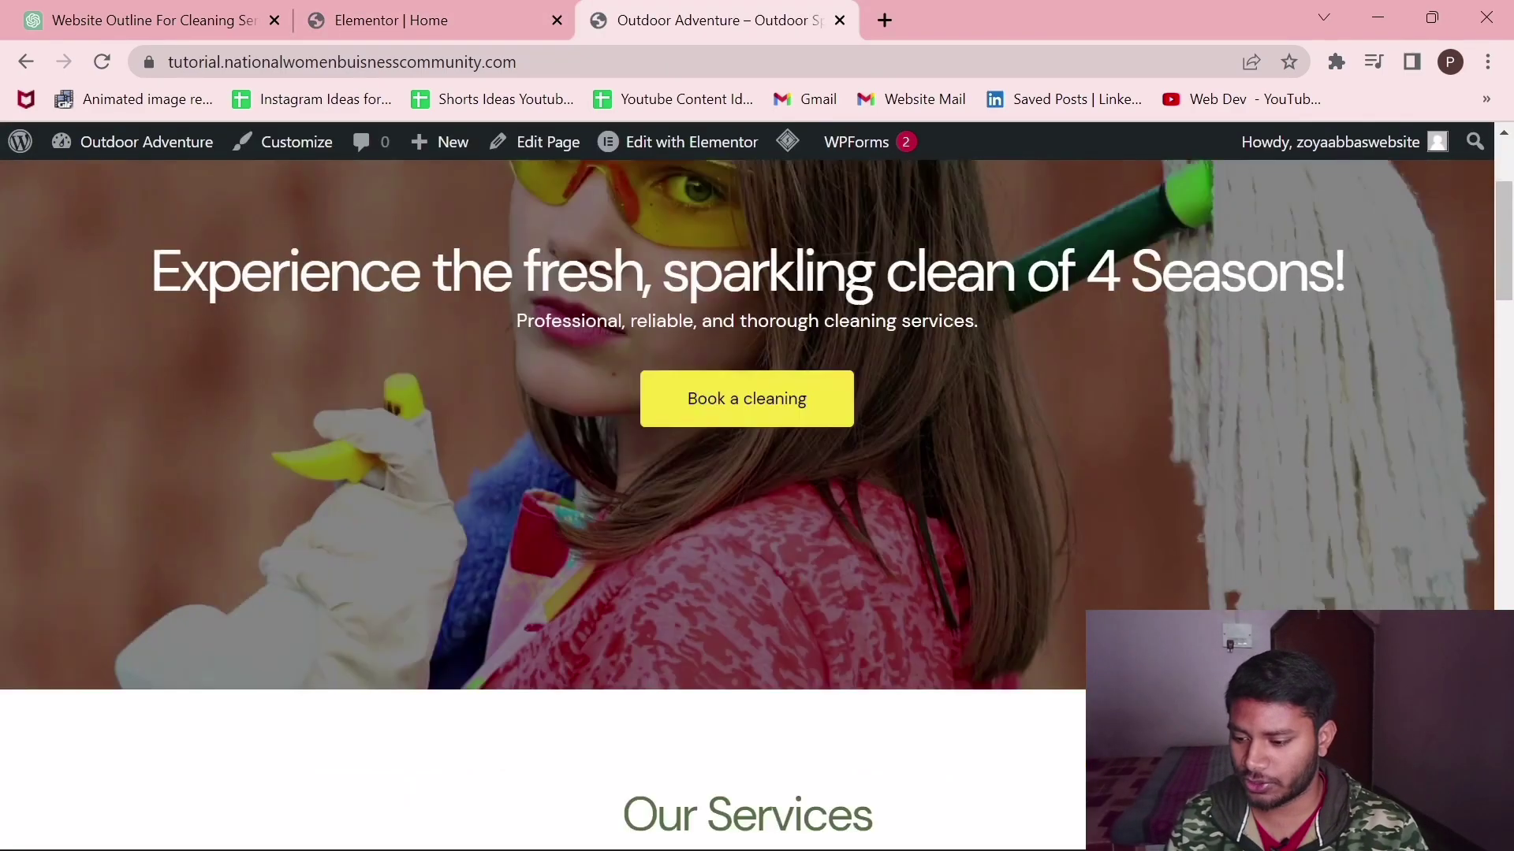
scroll(748, 505, "up", 3)
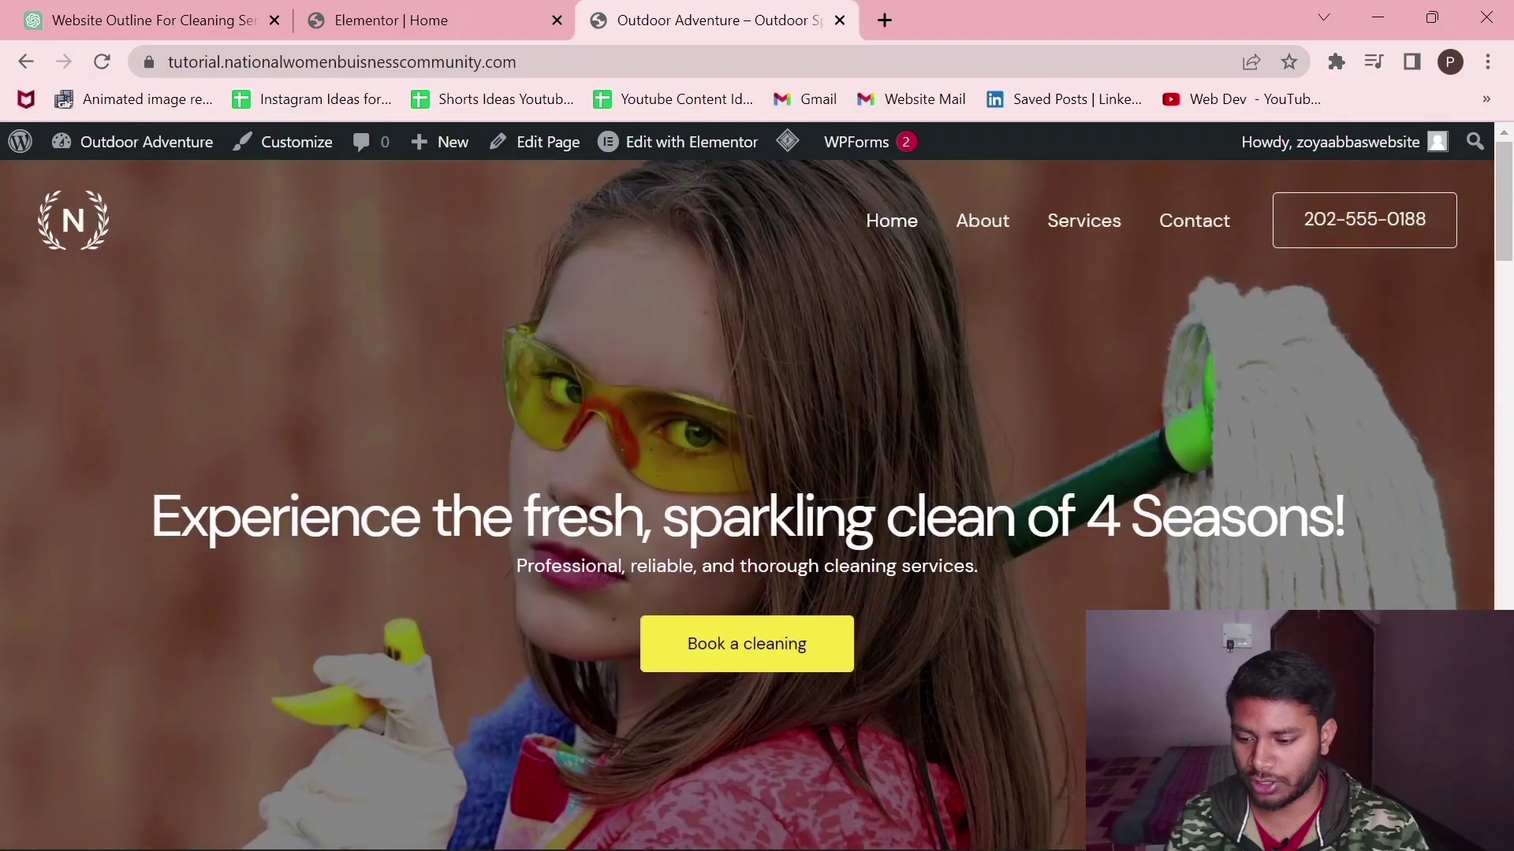
scroll(750, 642, "down", 10)
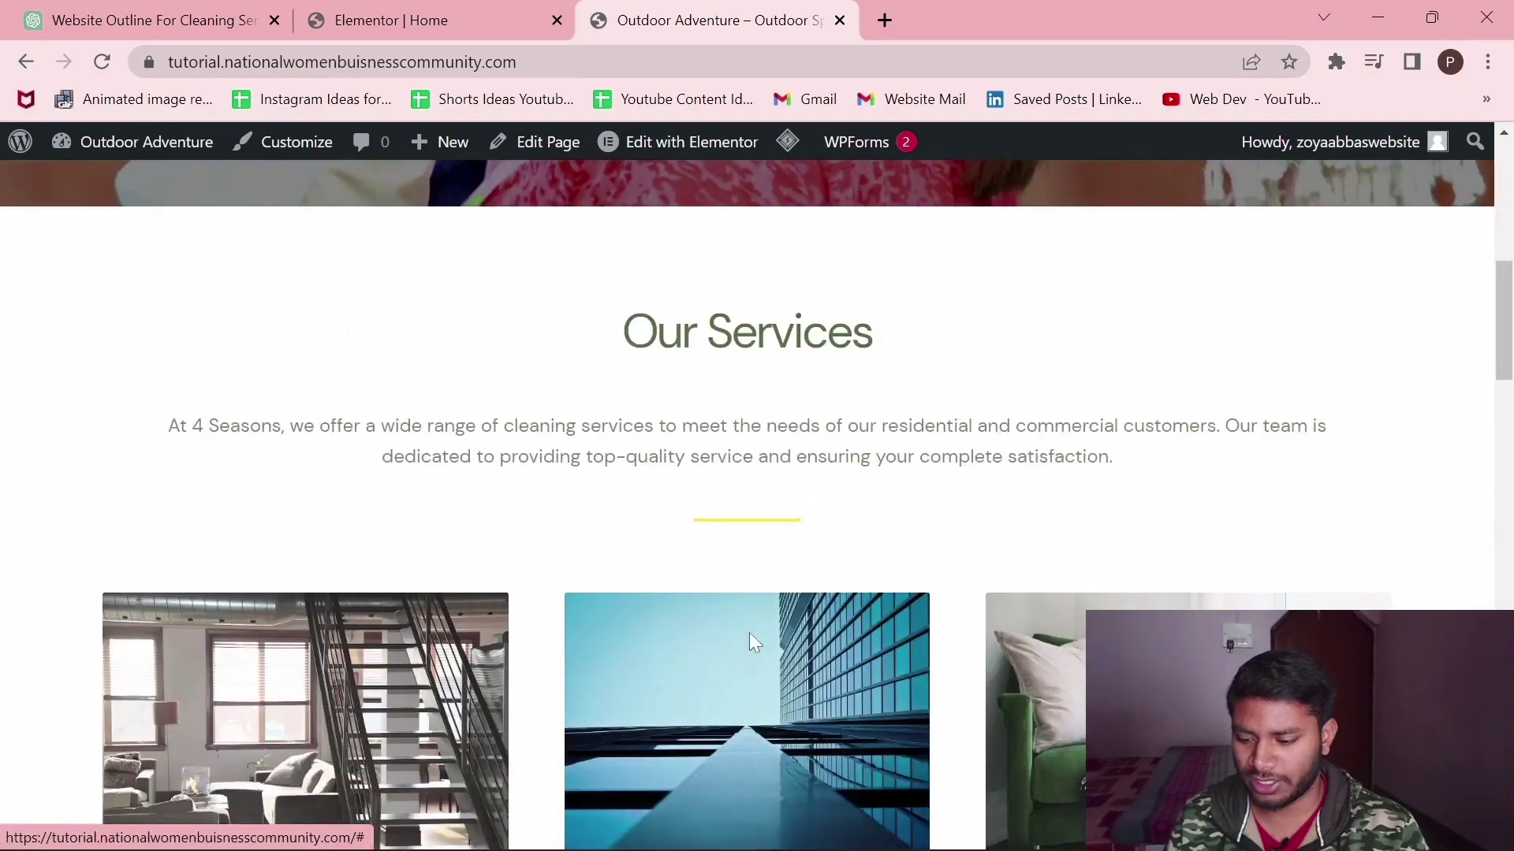
scroll(227, 359, "down", 4)
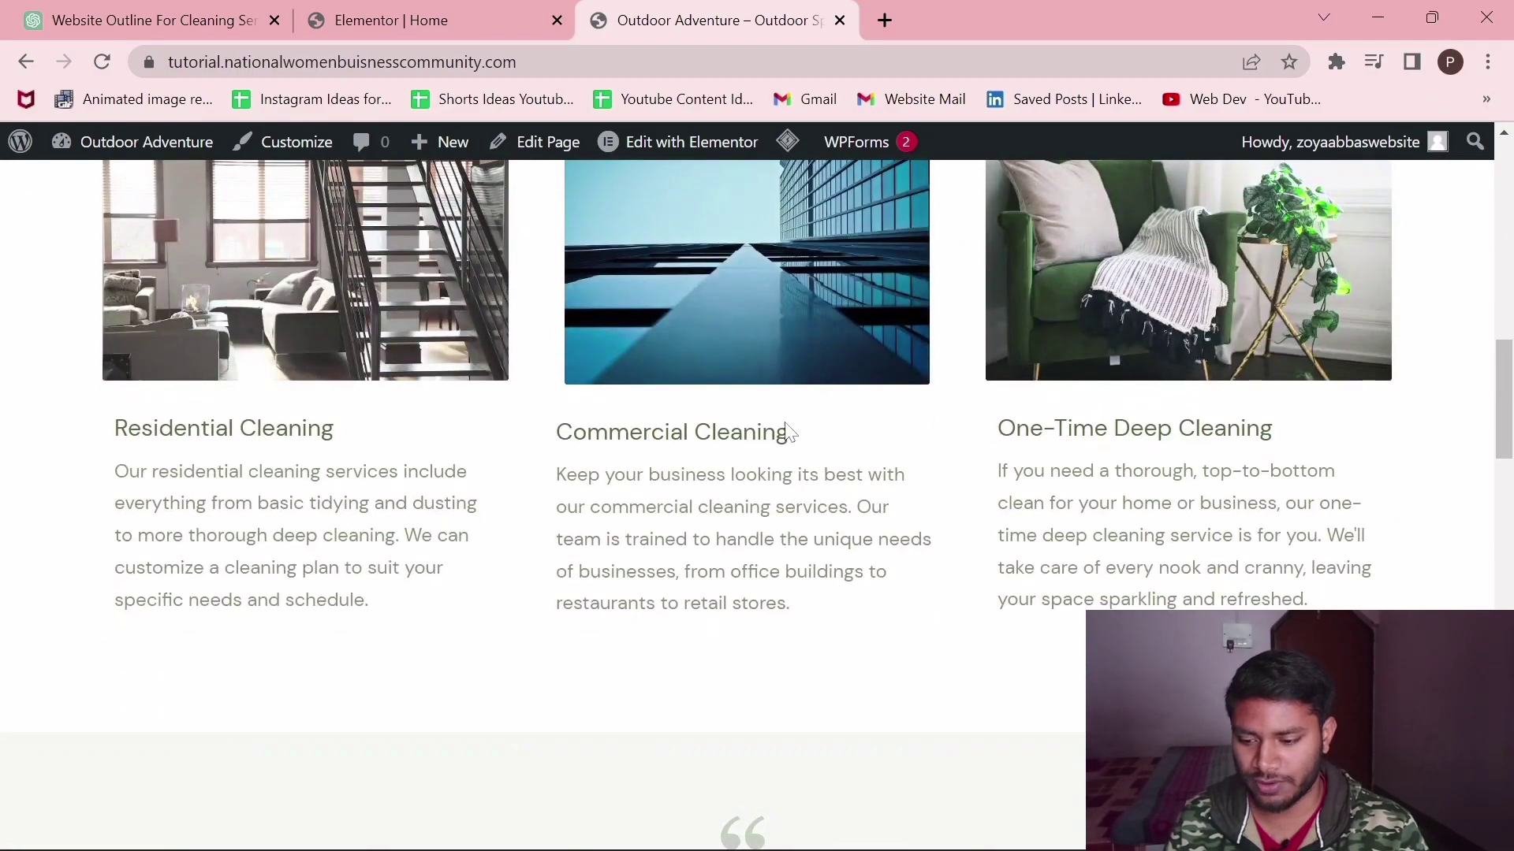
scroll(747, 505, "down", 8)
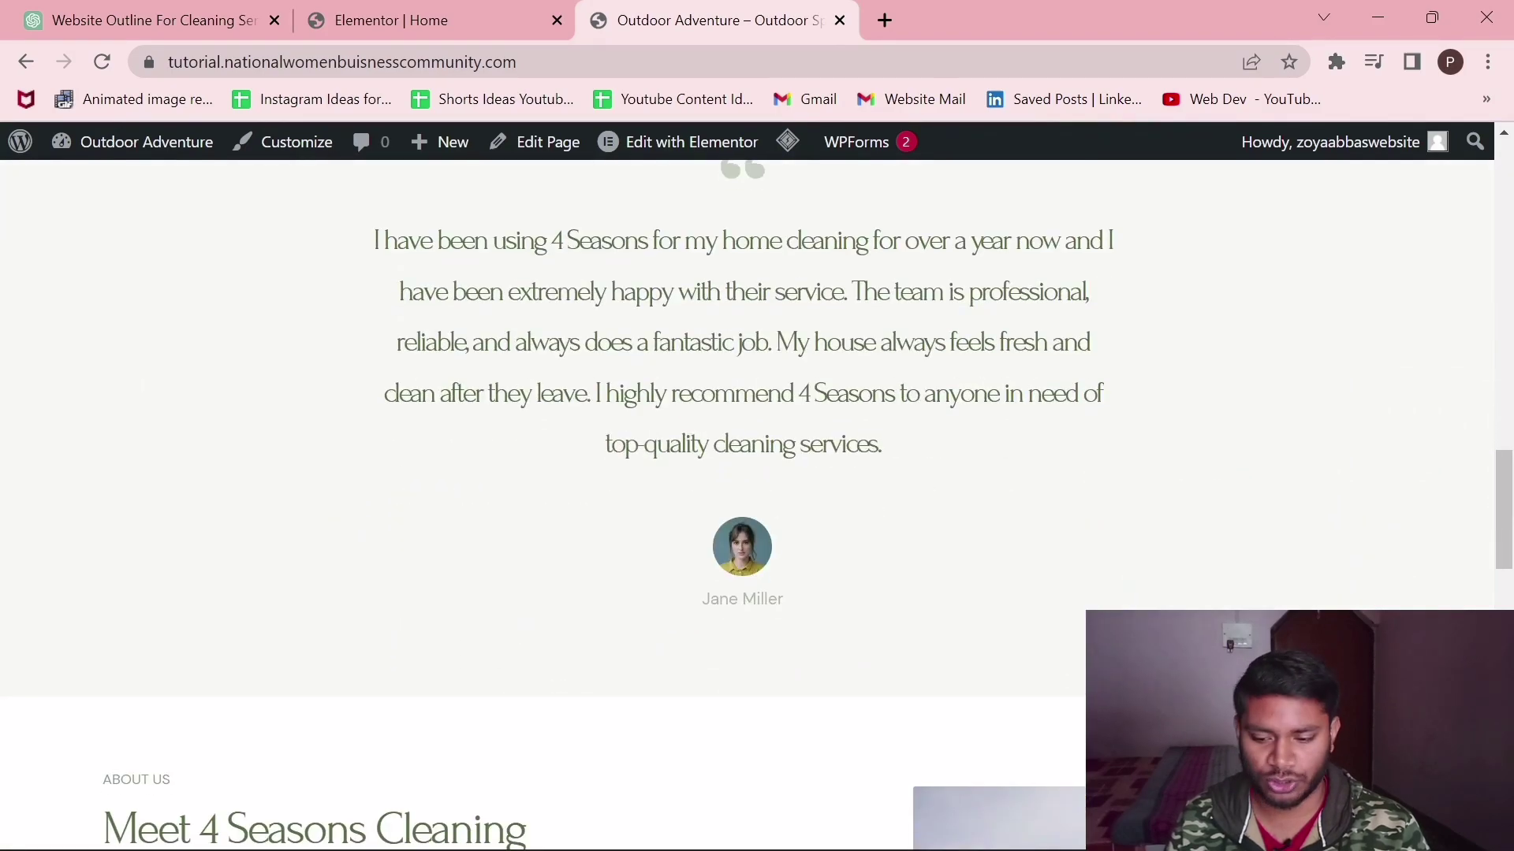
scroll(755, 425, "down", 15)
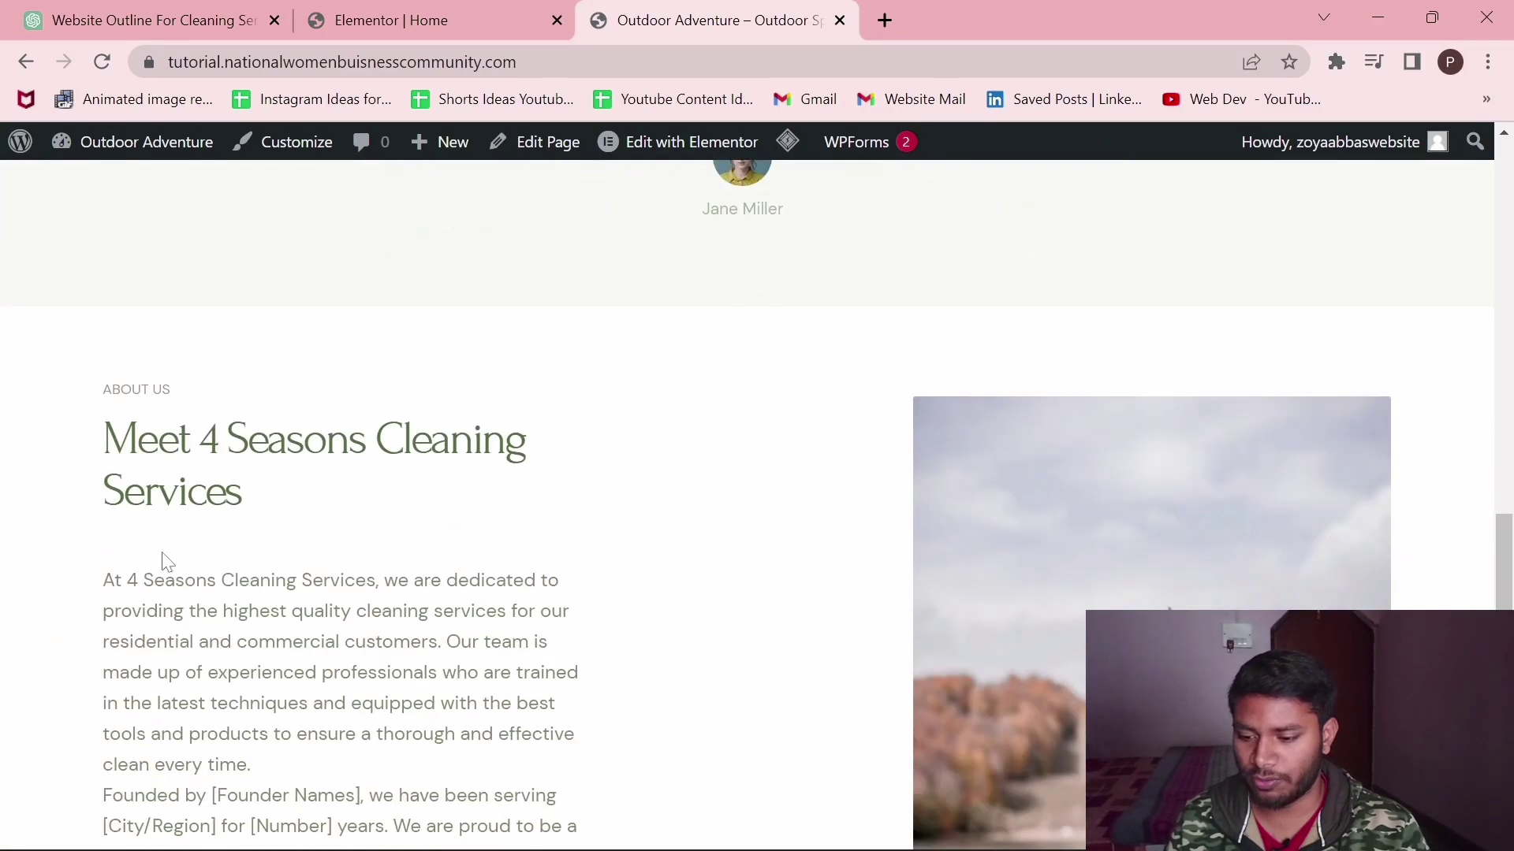